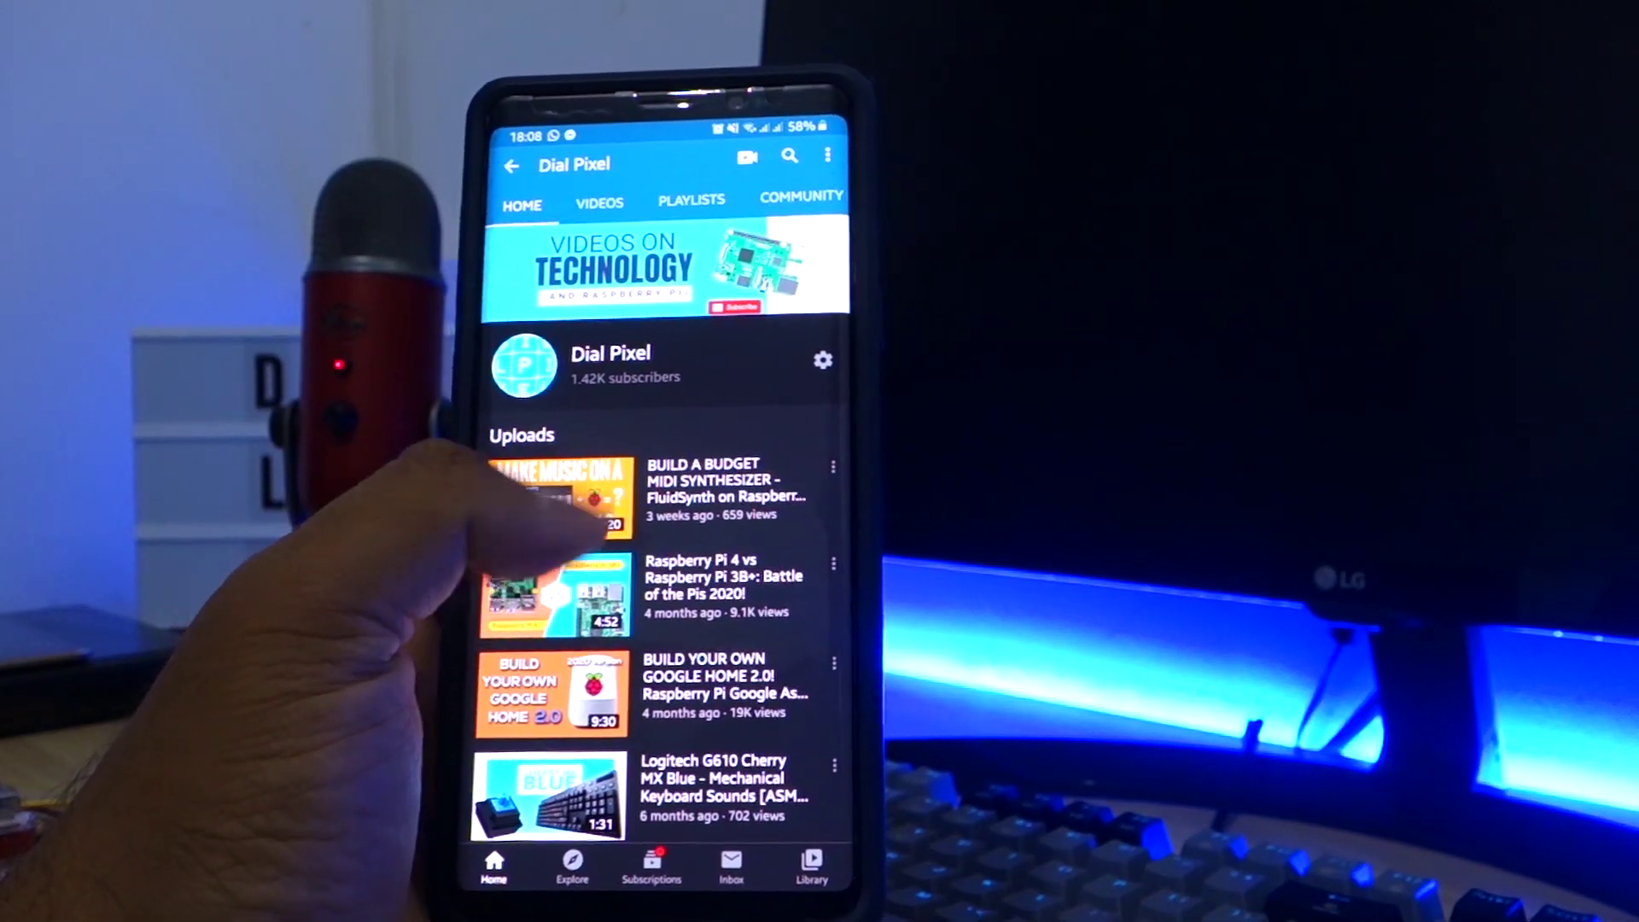
- Refresh the channel page a few times, then run sudo apt-get update && sudo apt-get upgrade
{"action": "left_click", "coordinate": [580, 522]}
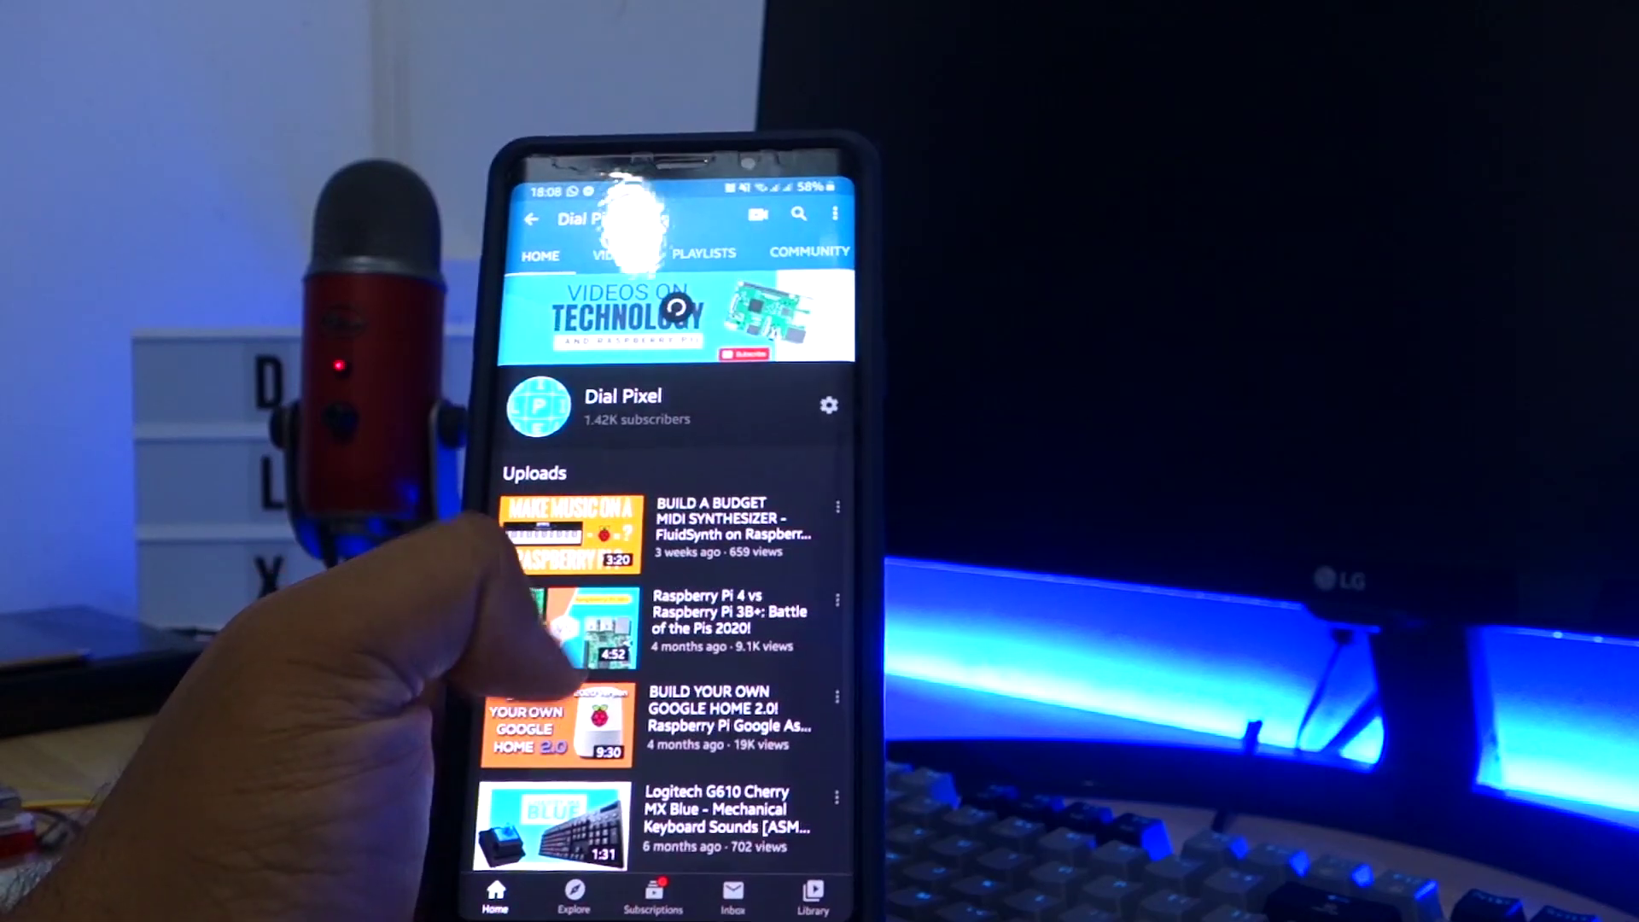
{"action": "left_click", "coordinate": [546, 512]}
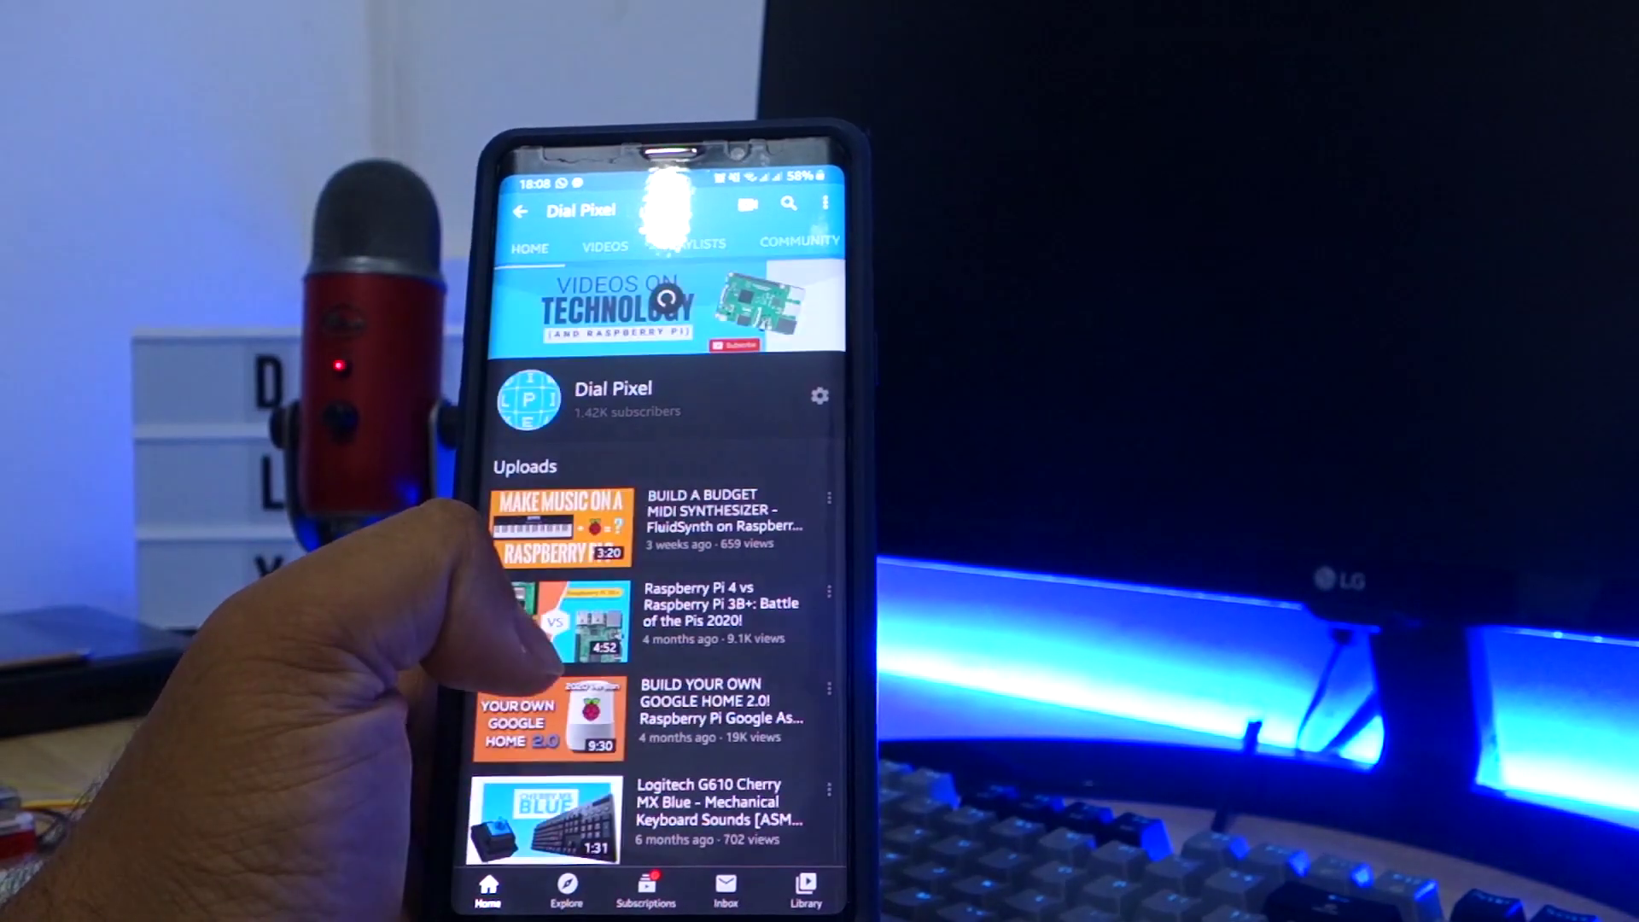
{"action": "left_click", "coordinate": [554, 598]}
{"action": "left_click", "coordinate": [546, 615]}
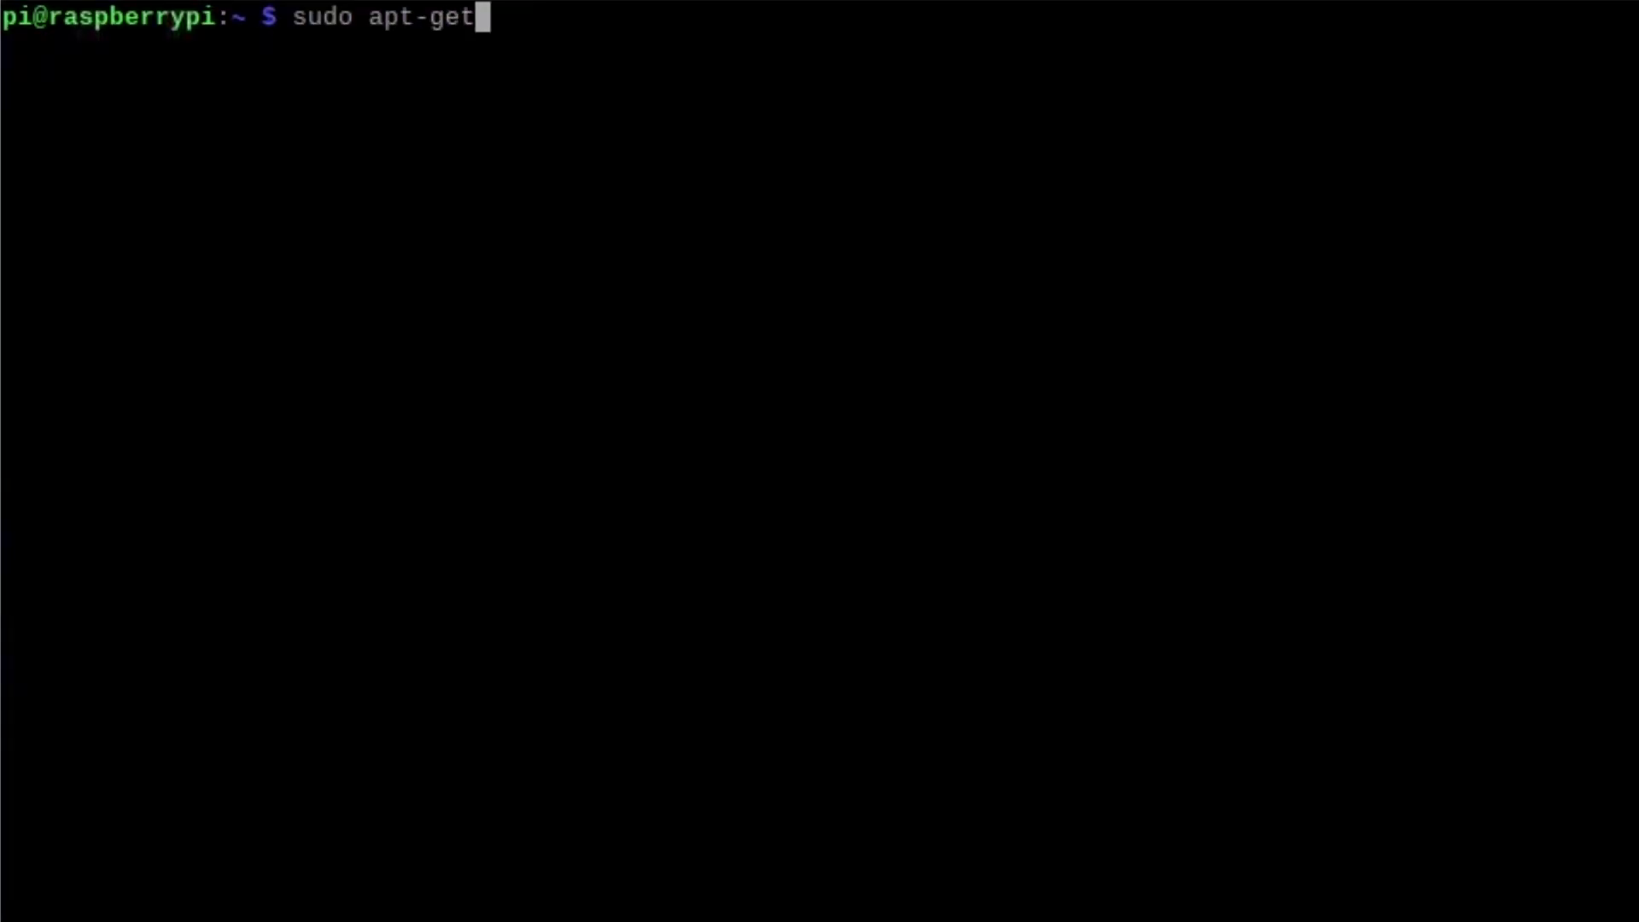
{"action": "type", "text": "update "}
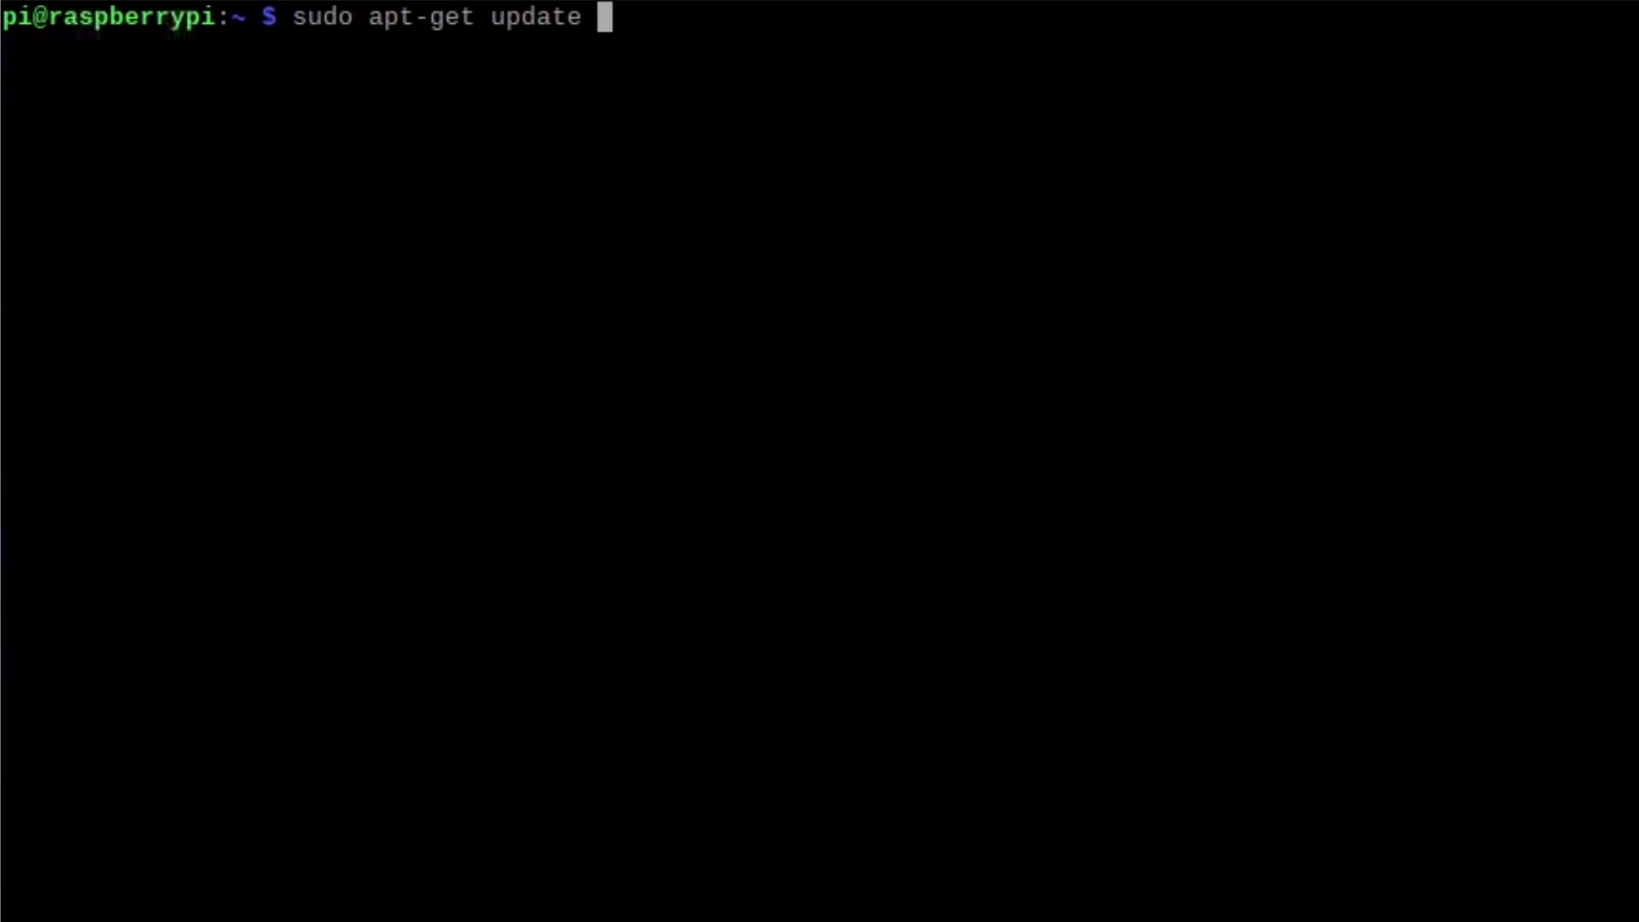
{"action": "type", "text": "&& sudo apt"}
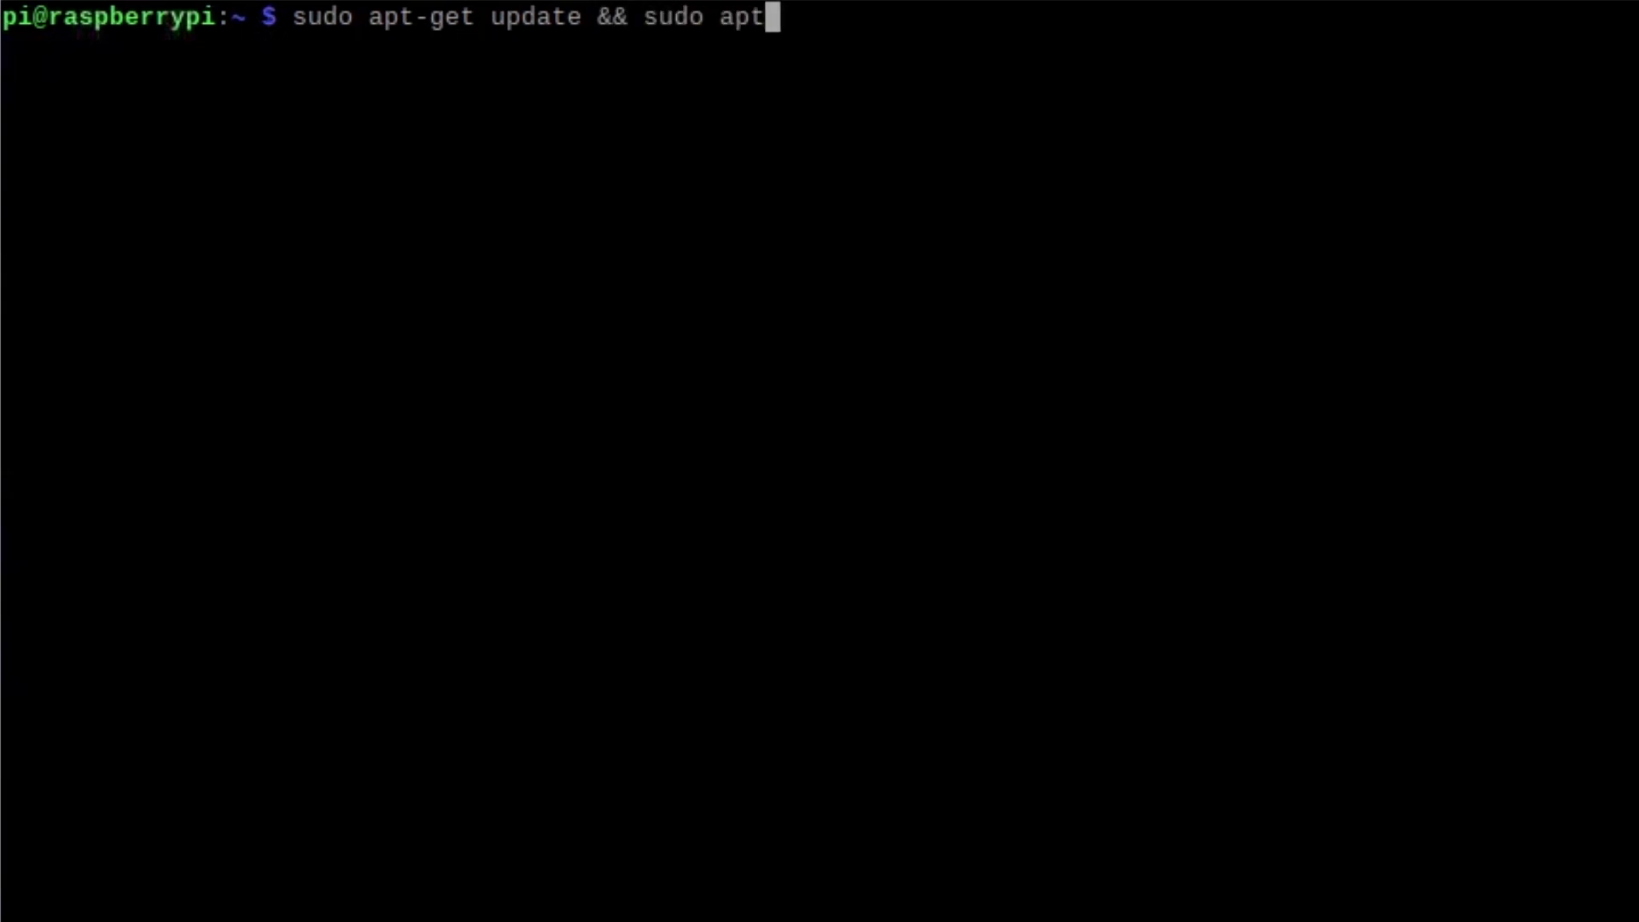
{"action": "type", "text": "-get "}
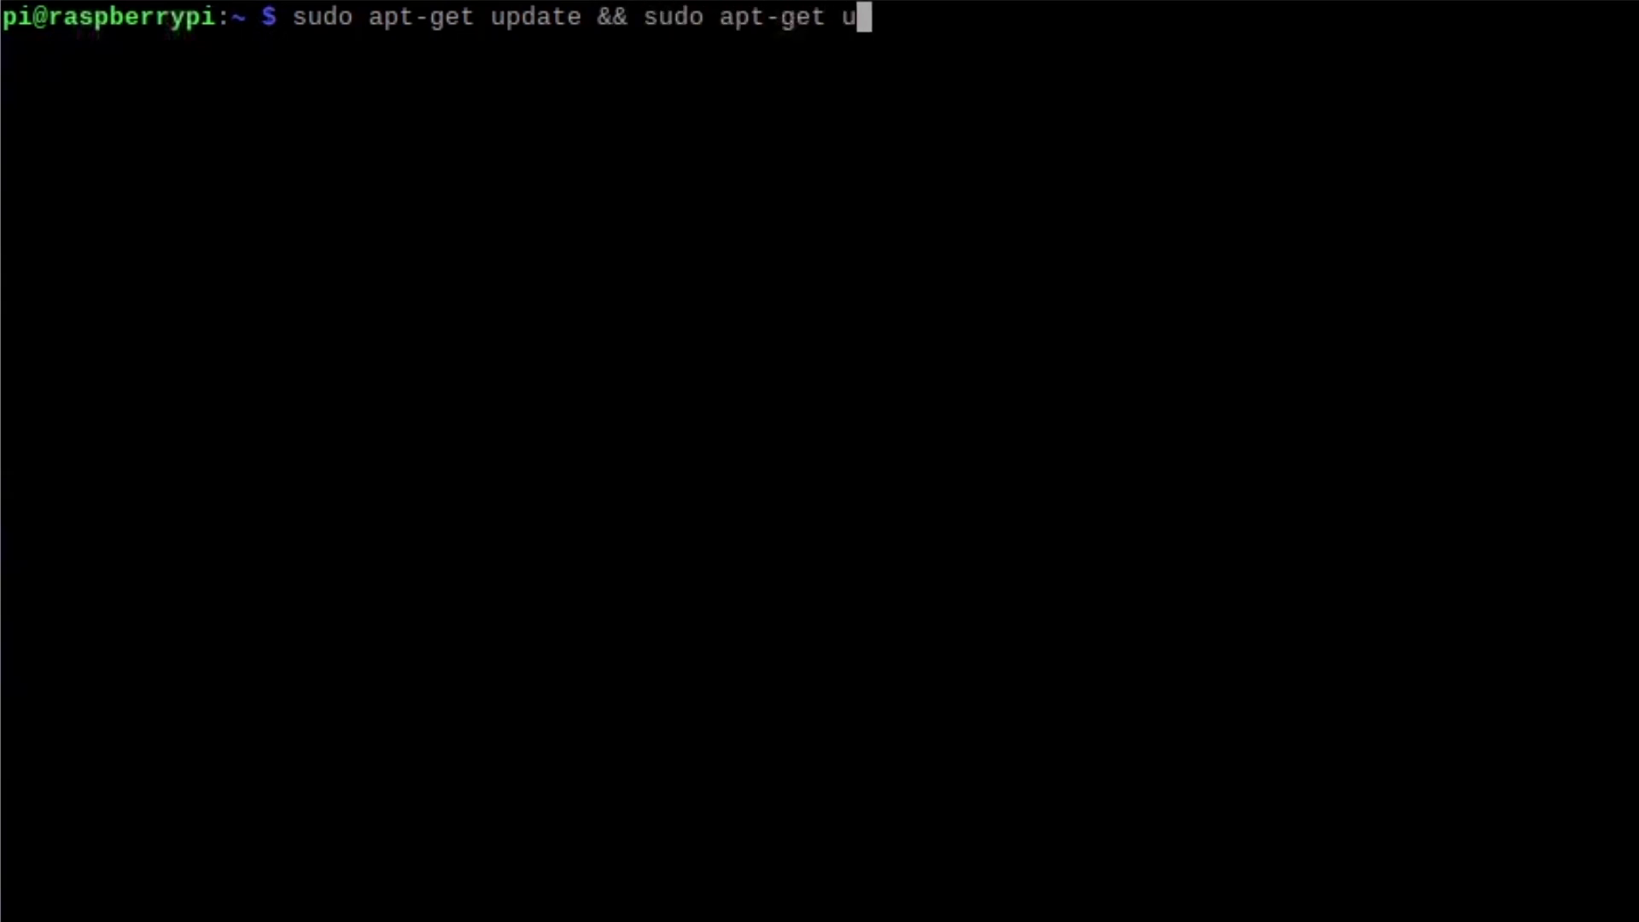
{"action": "type", "text": "upgrade"}
{"action": "key", "text": "Return"}
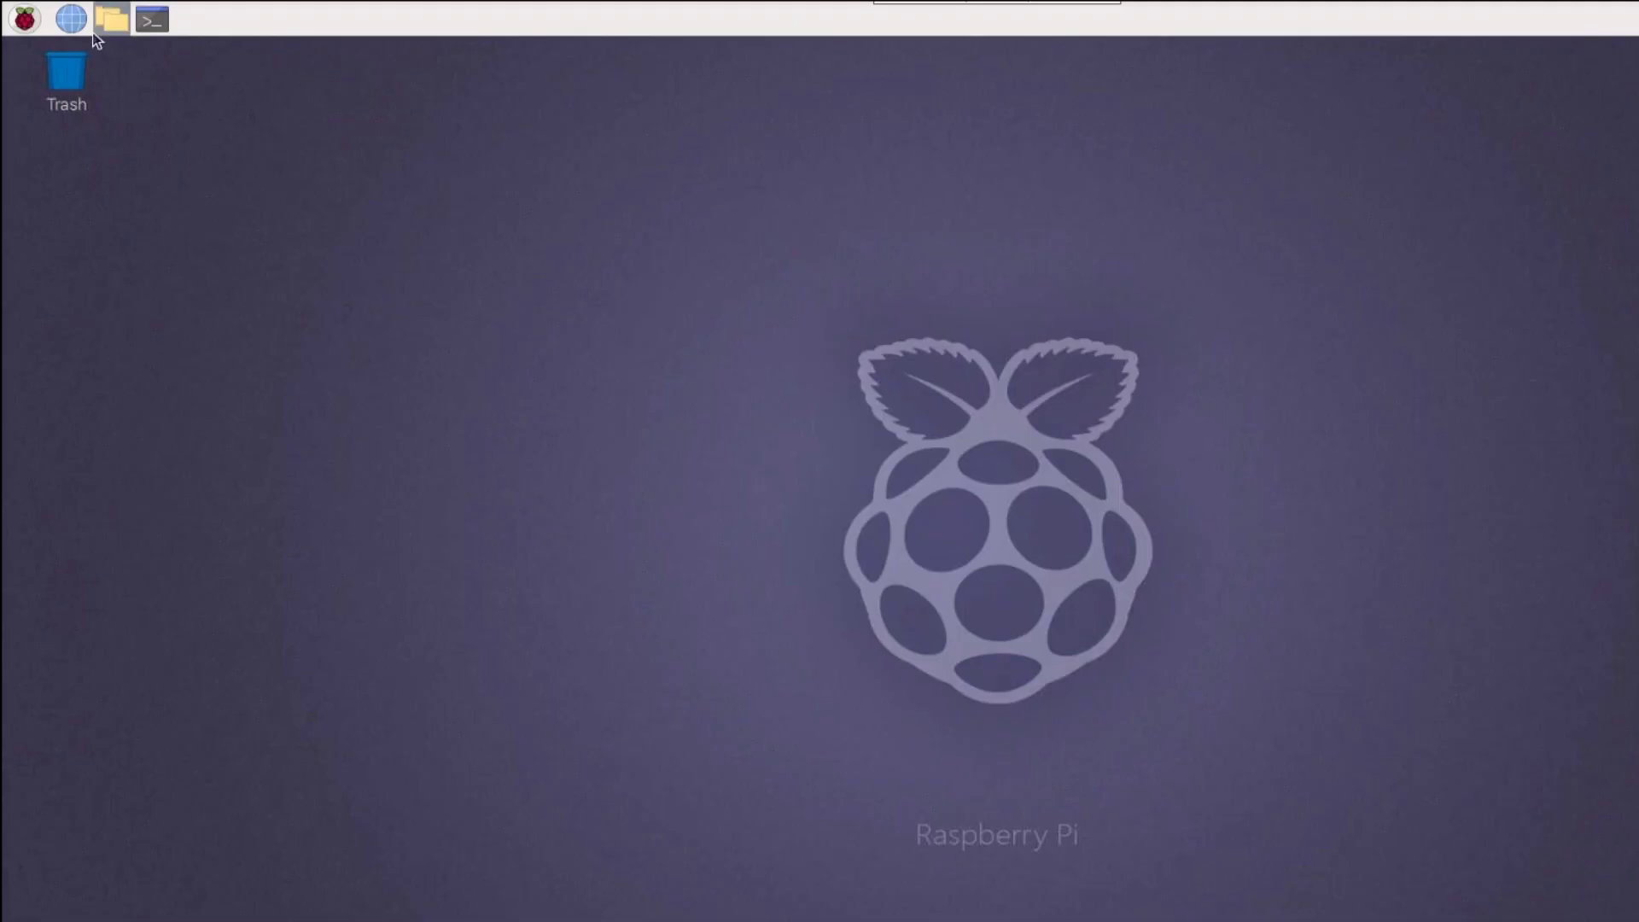
- Enable SPI, 1-Wire and Remote GPIO in Raspberry Pi Configuration's Interfaces, then reboot the Pi
{"action": "left_click", "coordinate": [24, 18]}
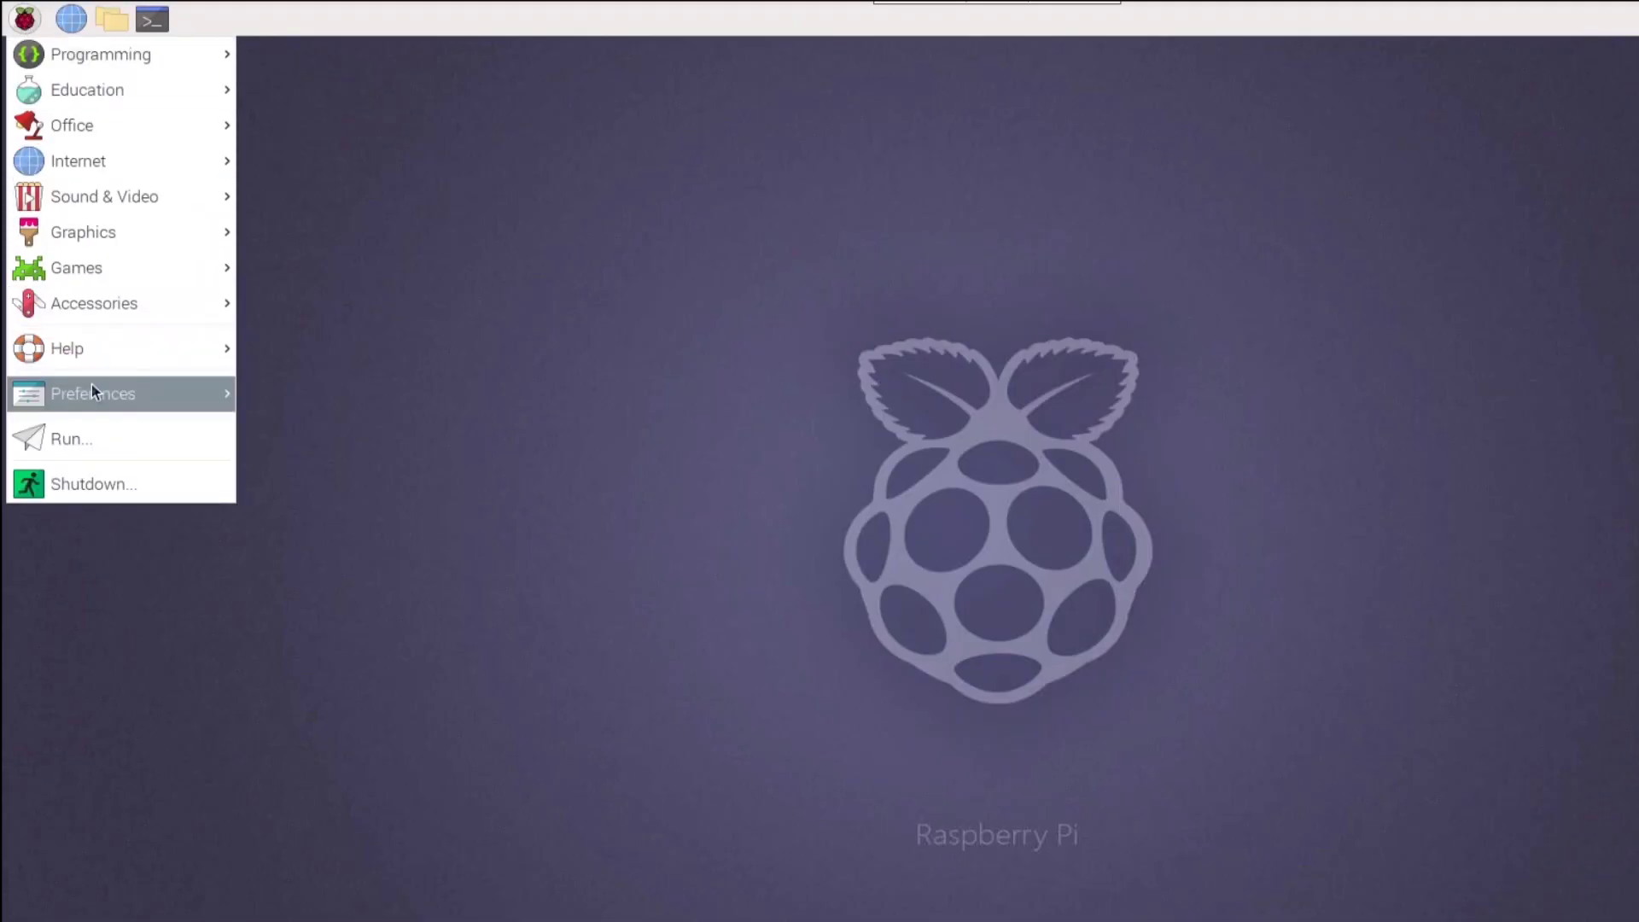
{"action": "mouse_move", "coordinate": [90, 384]}
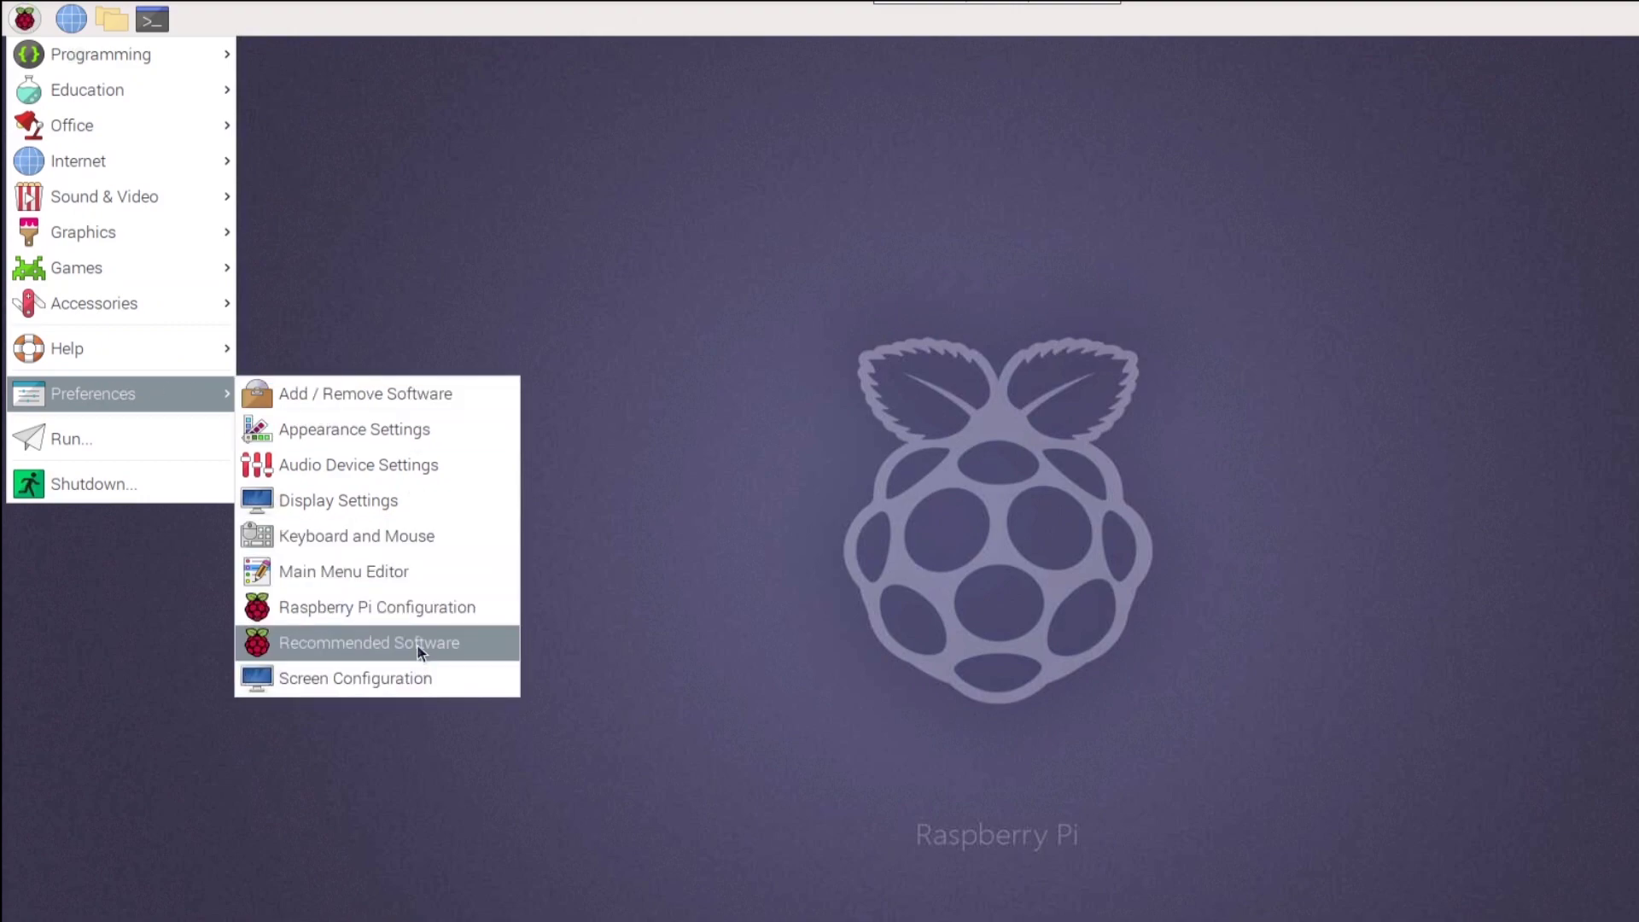
{"action": "left_click", "coordinate": [425, 608]}
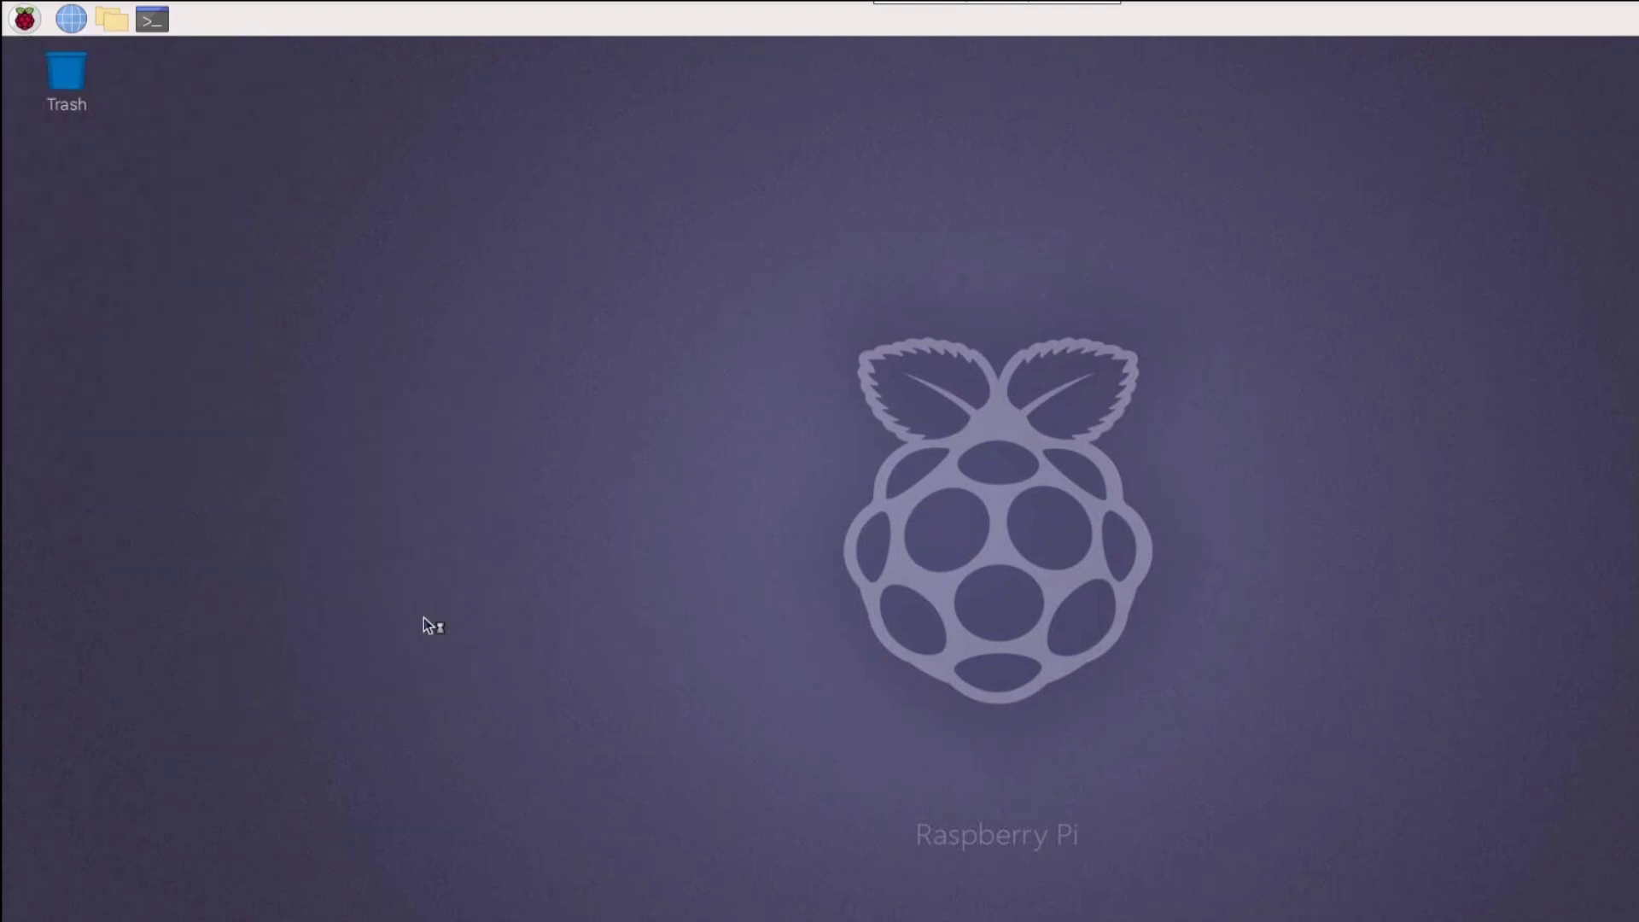
{"action": "left_click", "coordinate": [902, 375]}
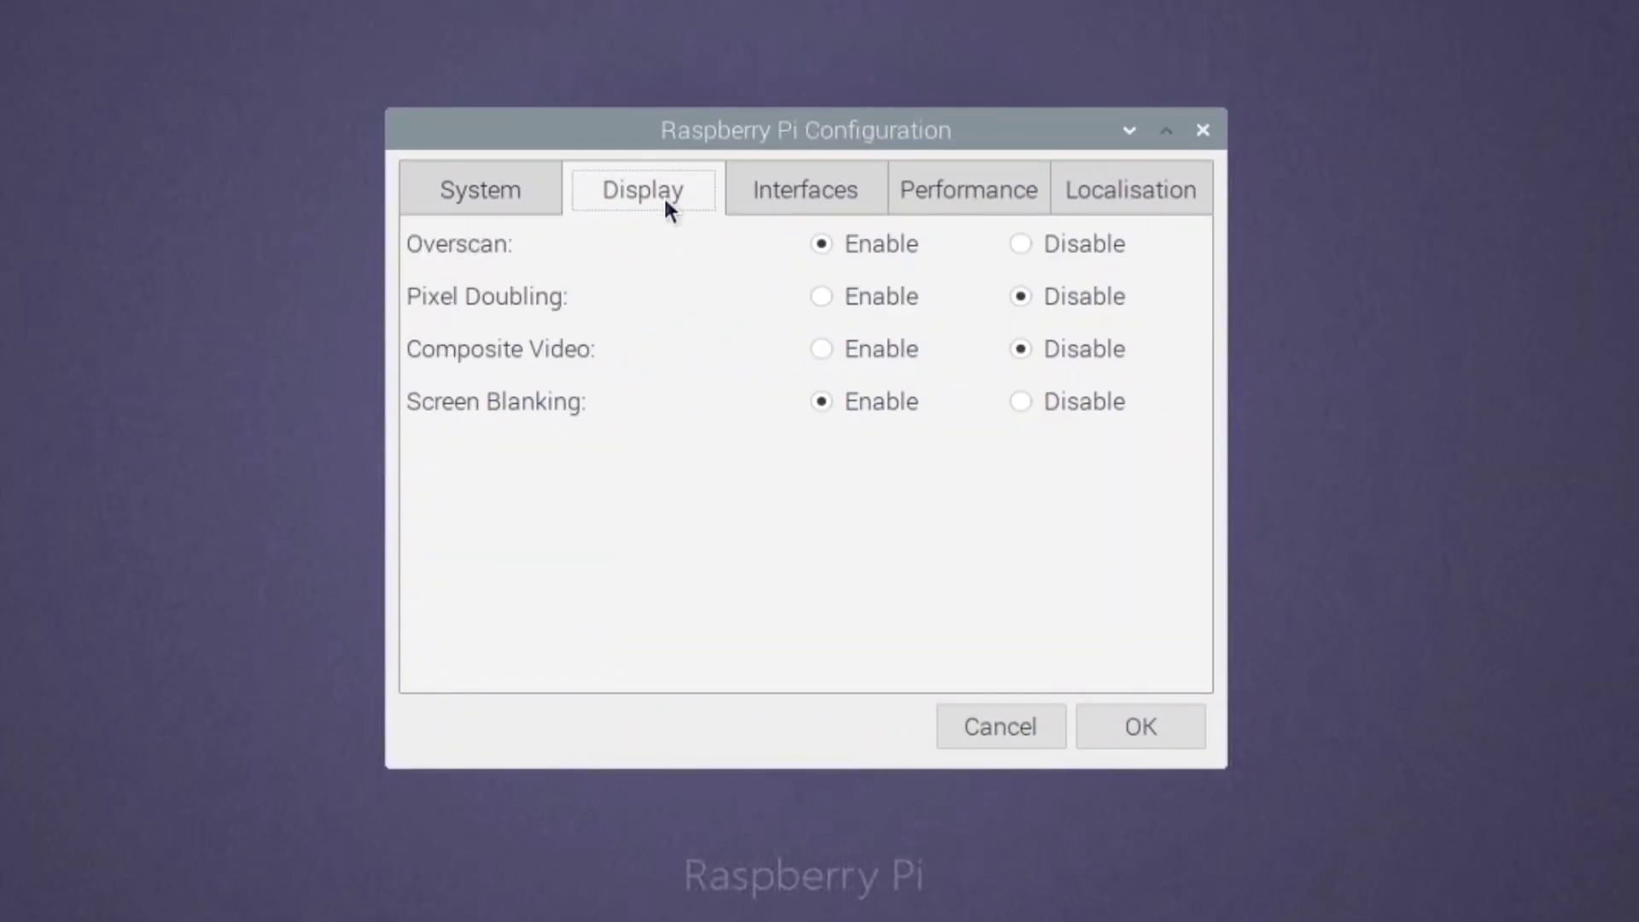
{"action": "left_click", "coordinate": [834, 209]}
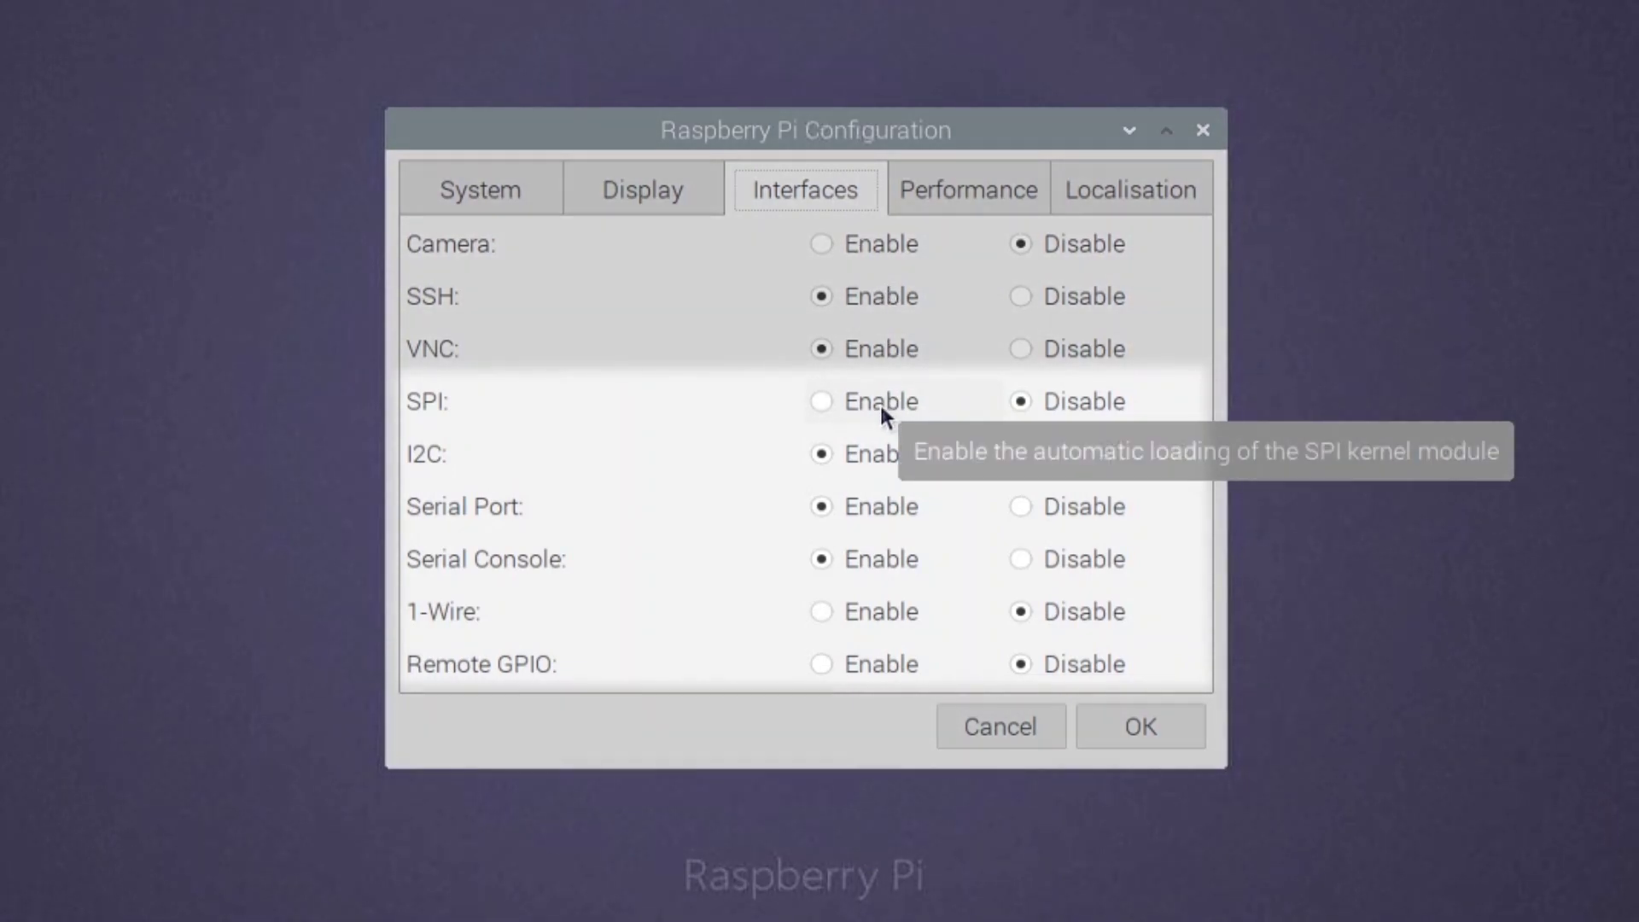
{"action": "left_click", "coordinate": [879, 401]}
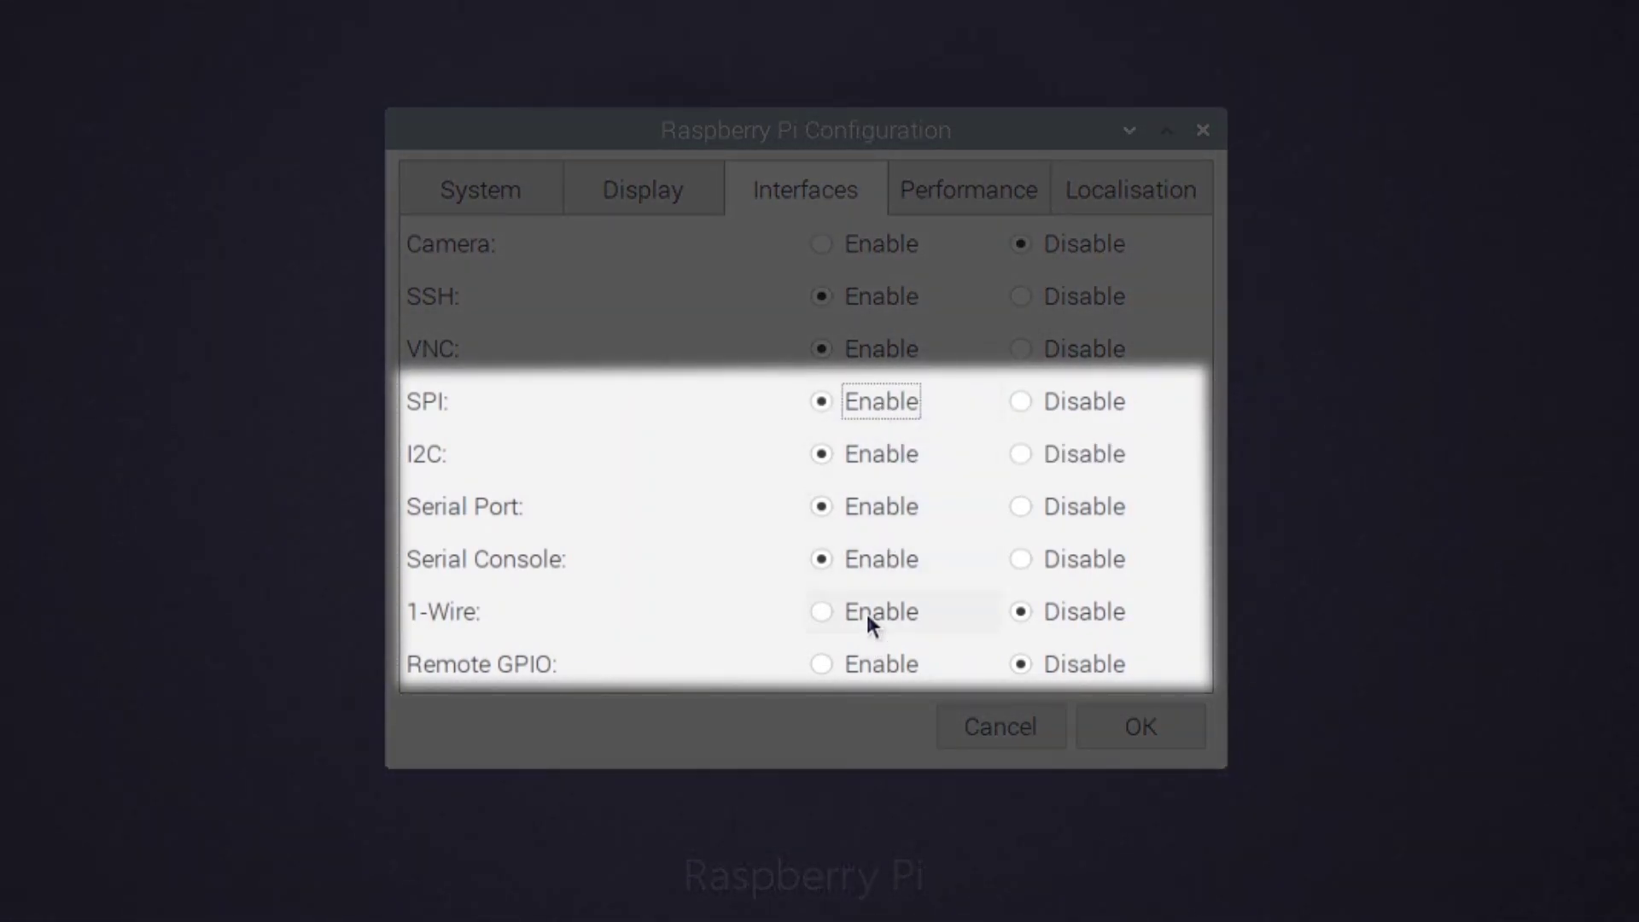
{"action": "left_click", "coordinate": [867, 613]}
{"action": "left_click", "coordinate": [872, 667]}
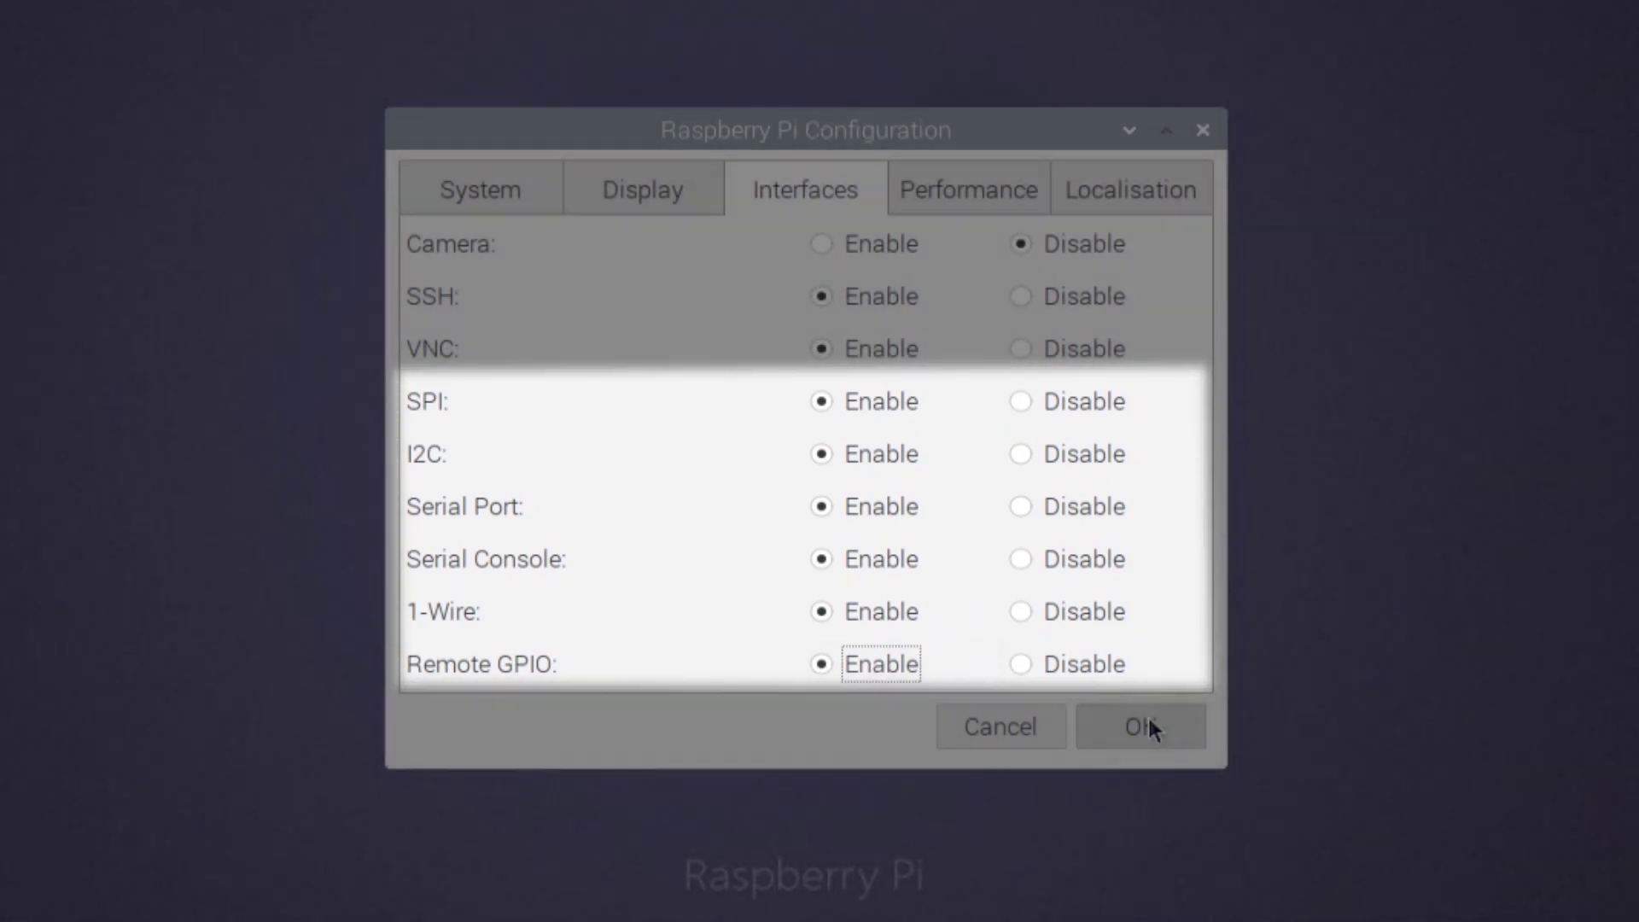
{"action": "left_click", "coordinate": [1140, 726]}
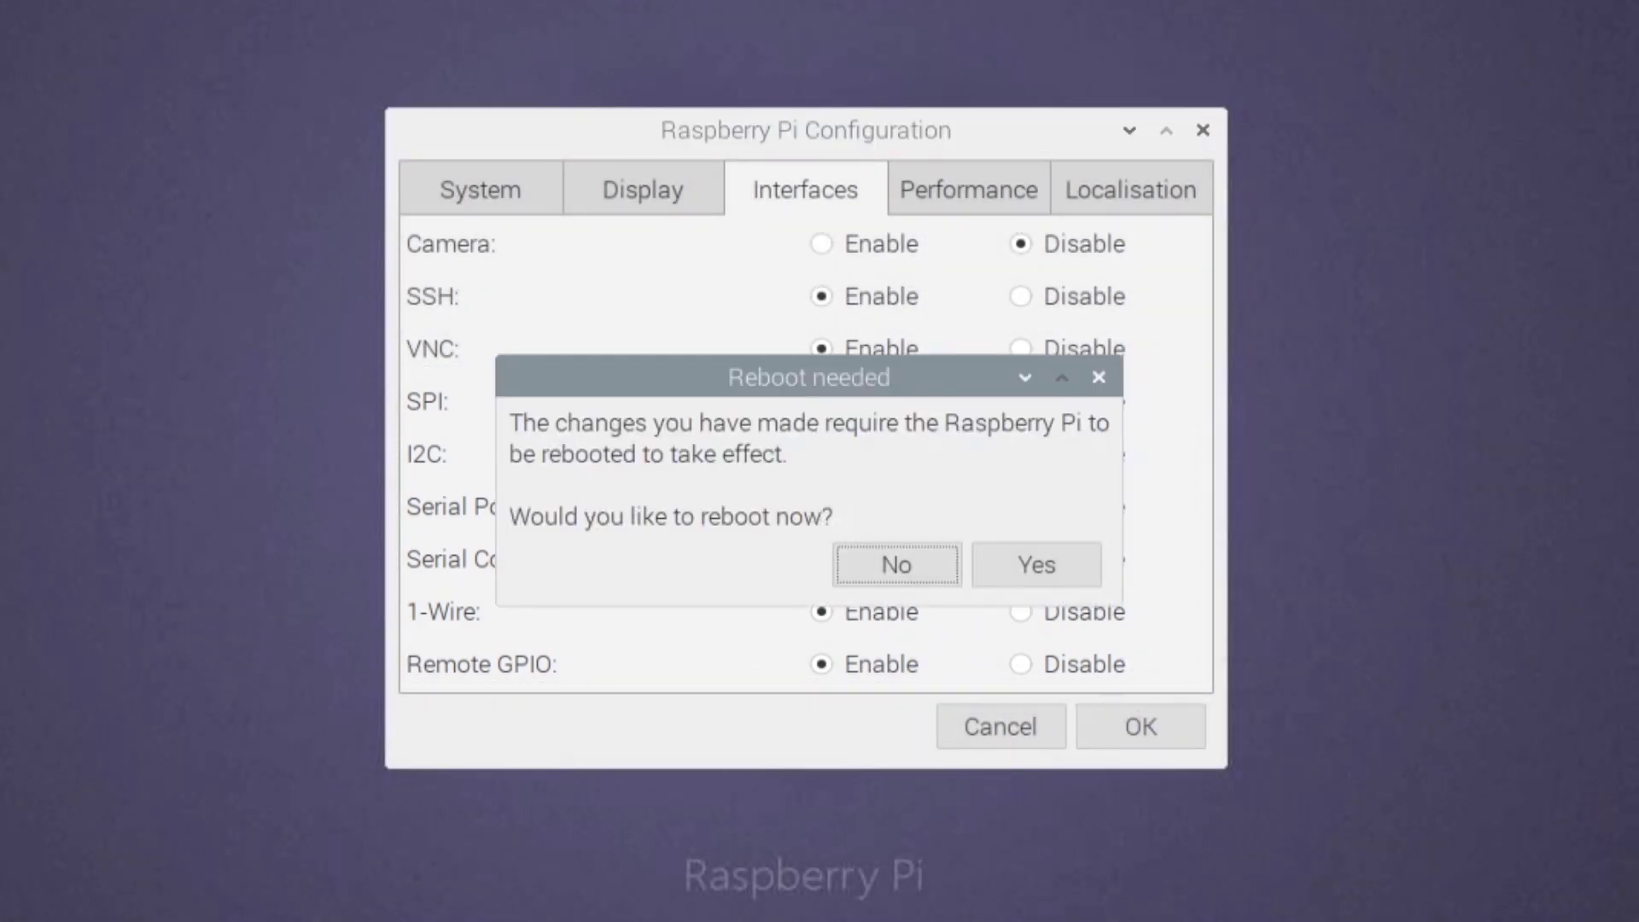
{"action": "left_click", "coordinate": [1032, 568]}
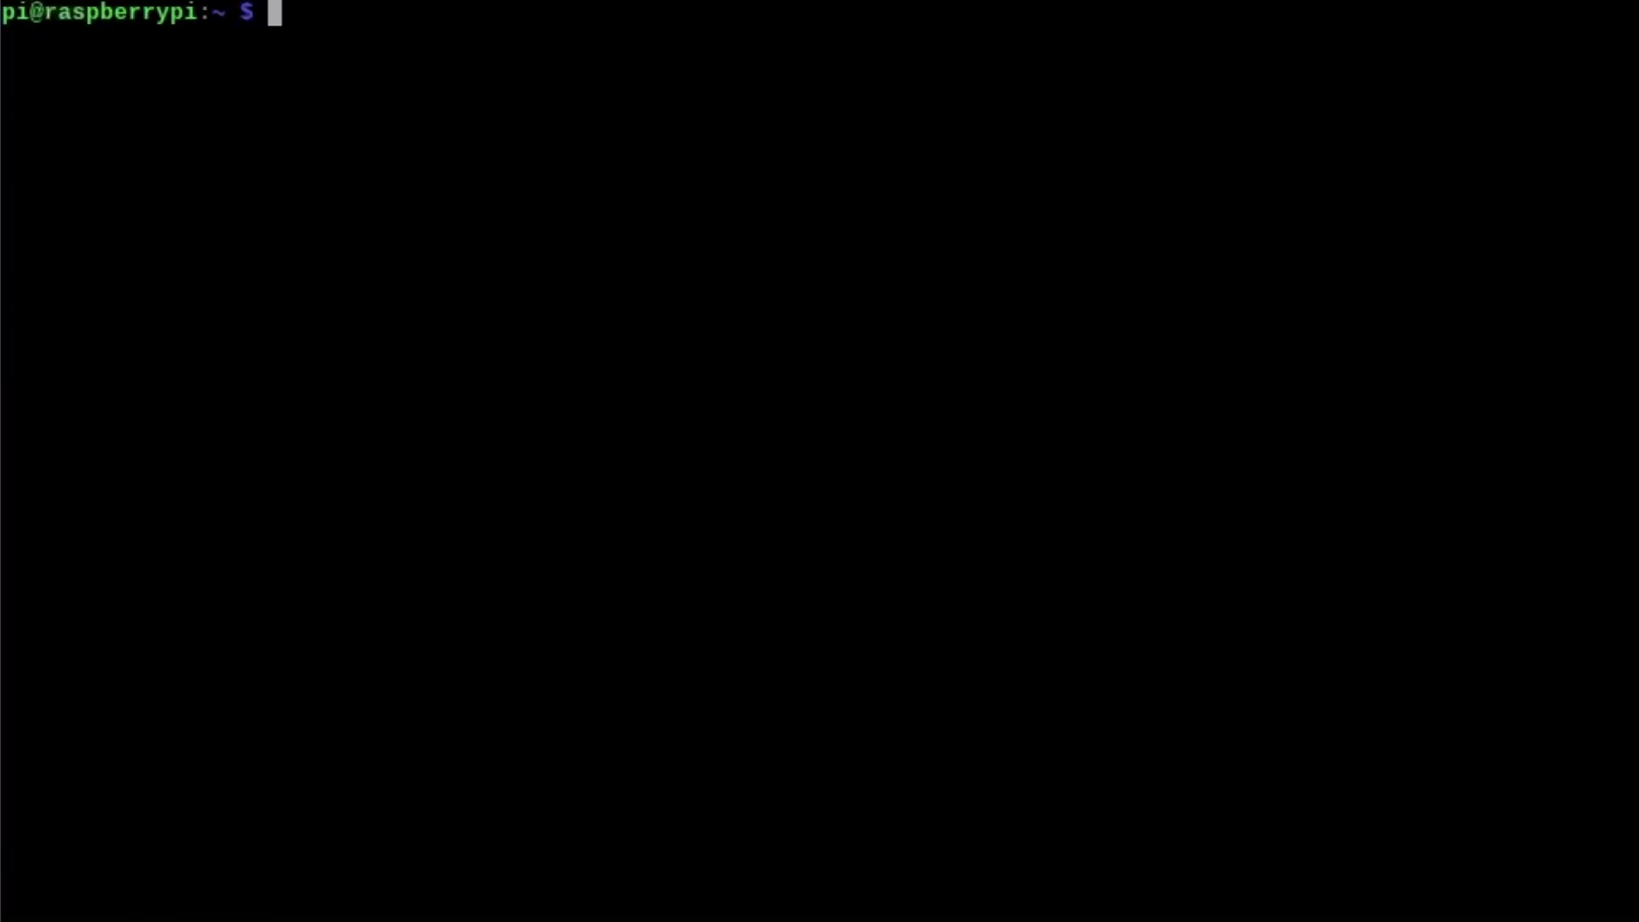
- Install i2c-tools and python-smbus with apt-get; both are already the newest version
{"action": "type", "text": "sudo "}
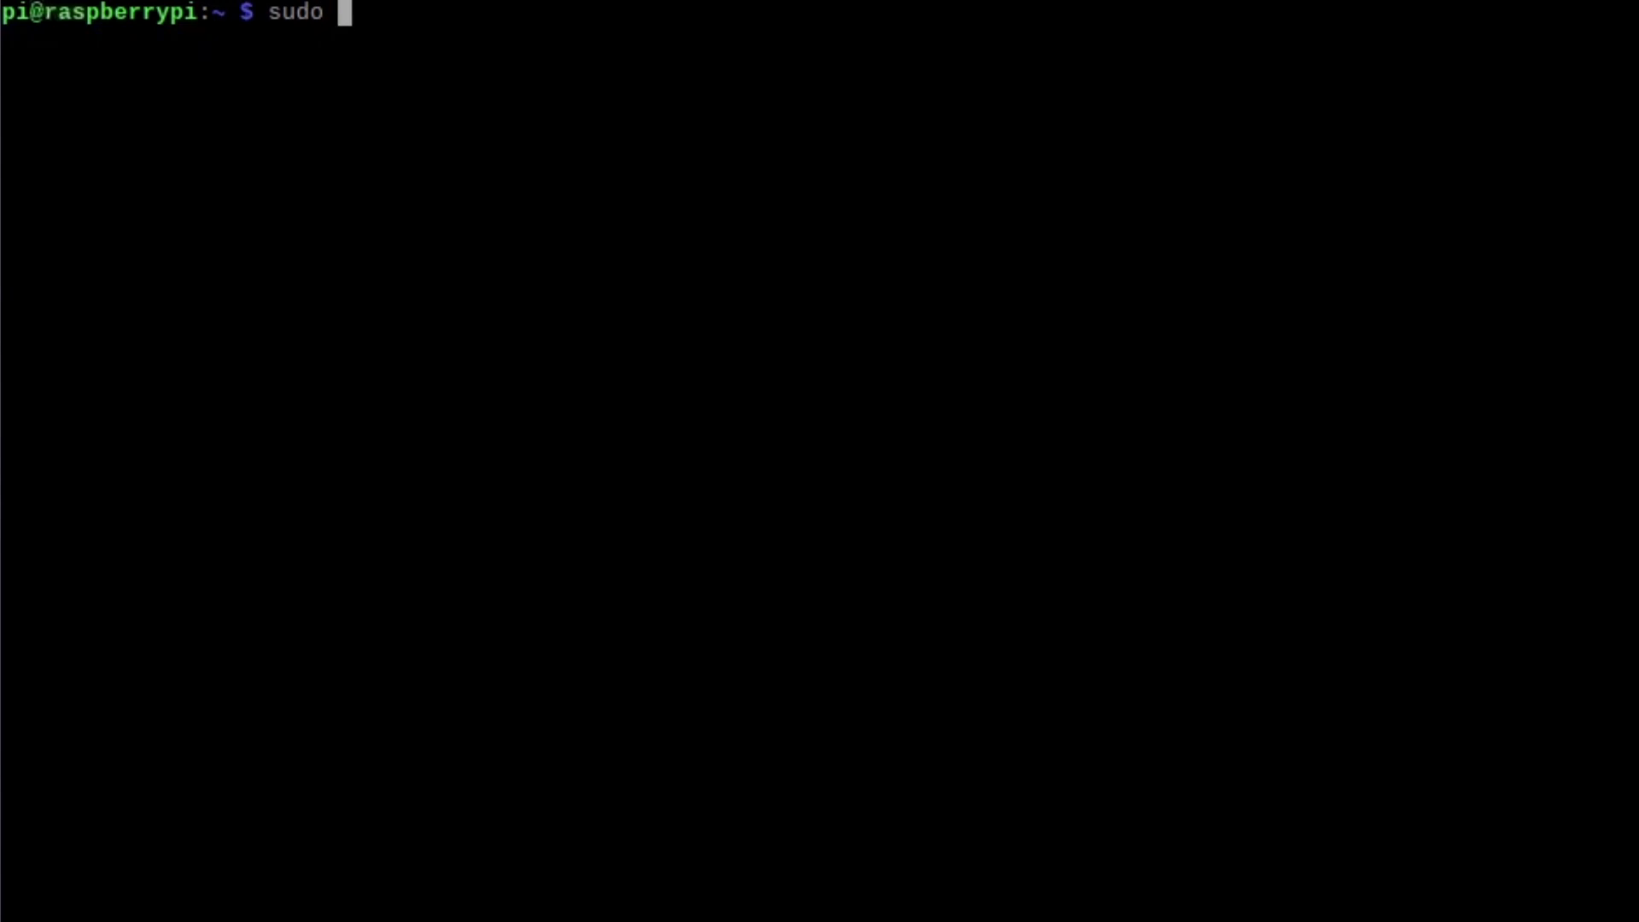
{"action": "type", "text": "apt-get ins"}
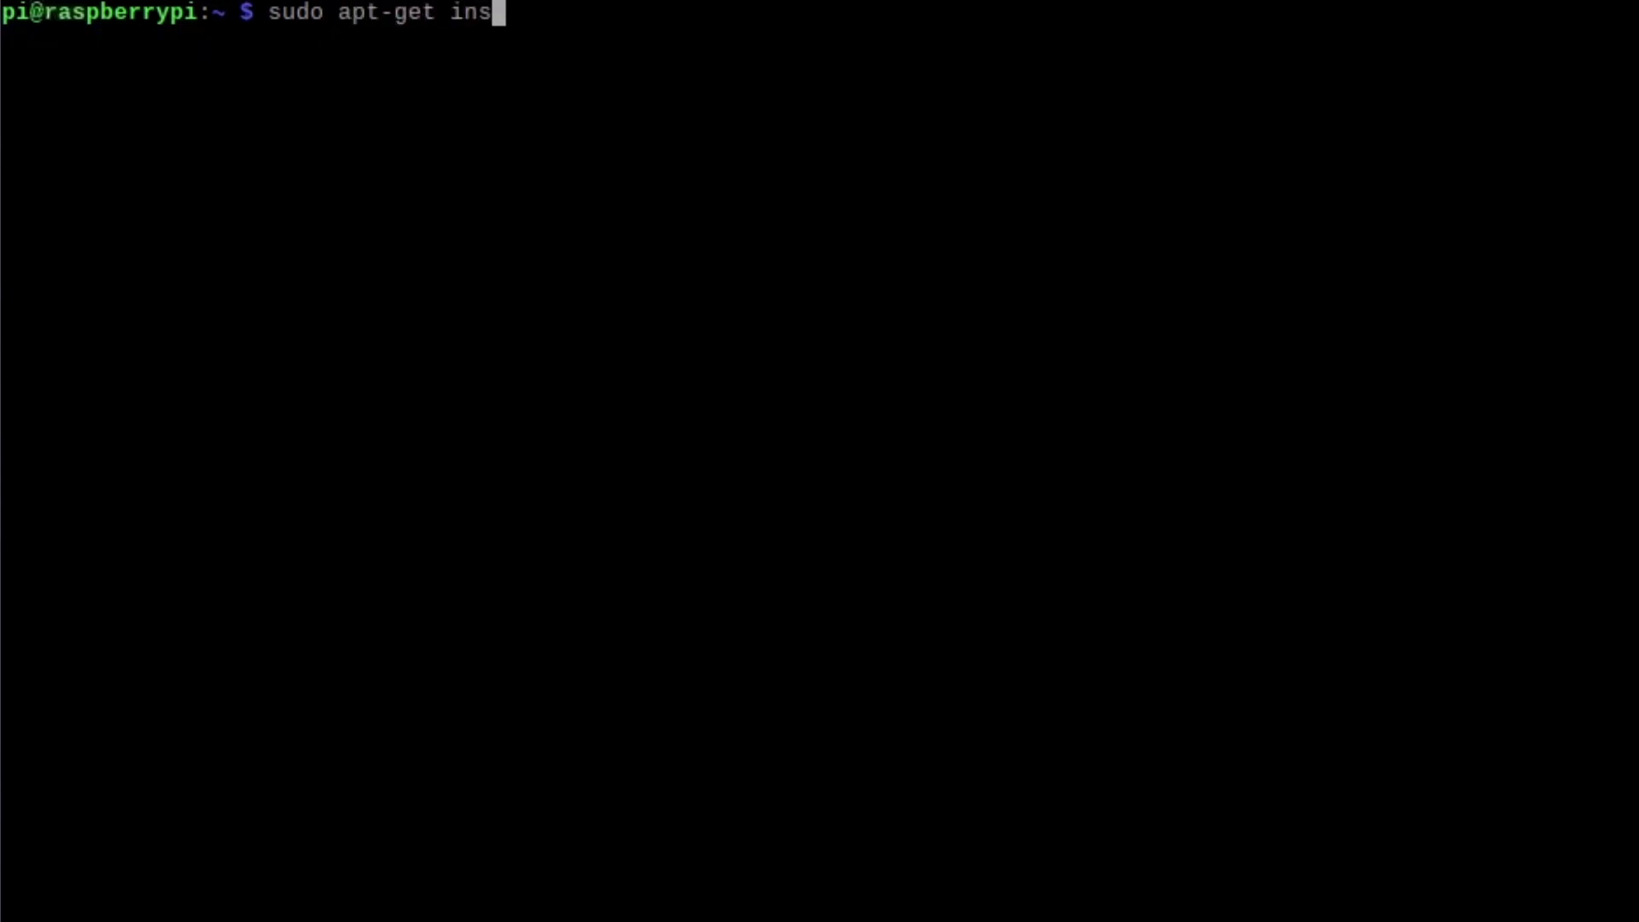
{"action": "type", "text": "tall i2"}
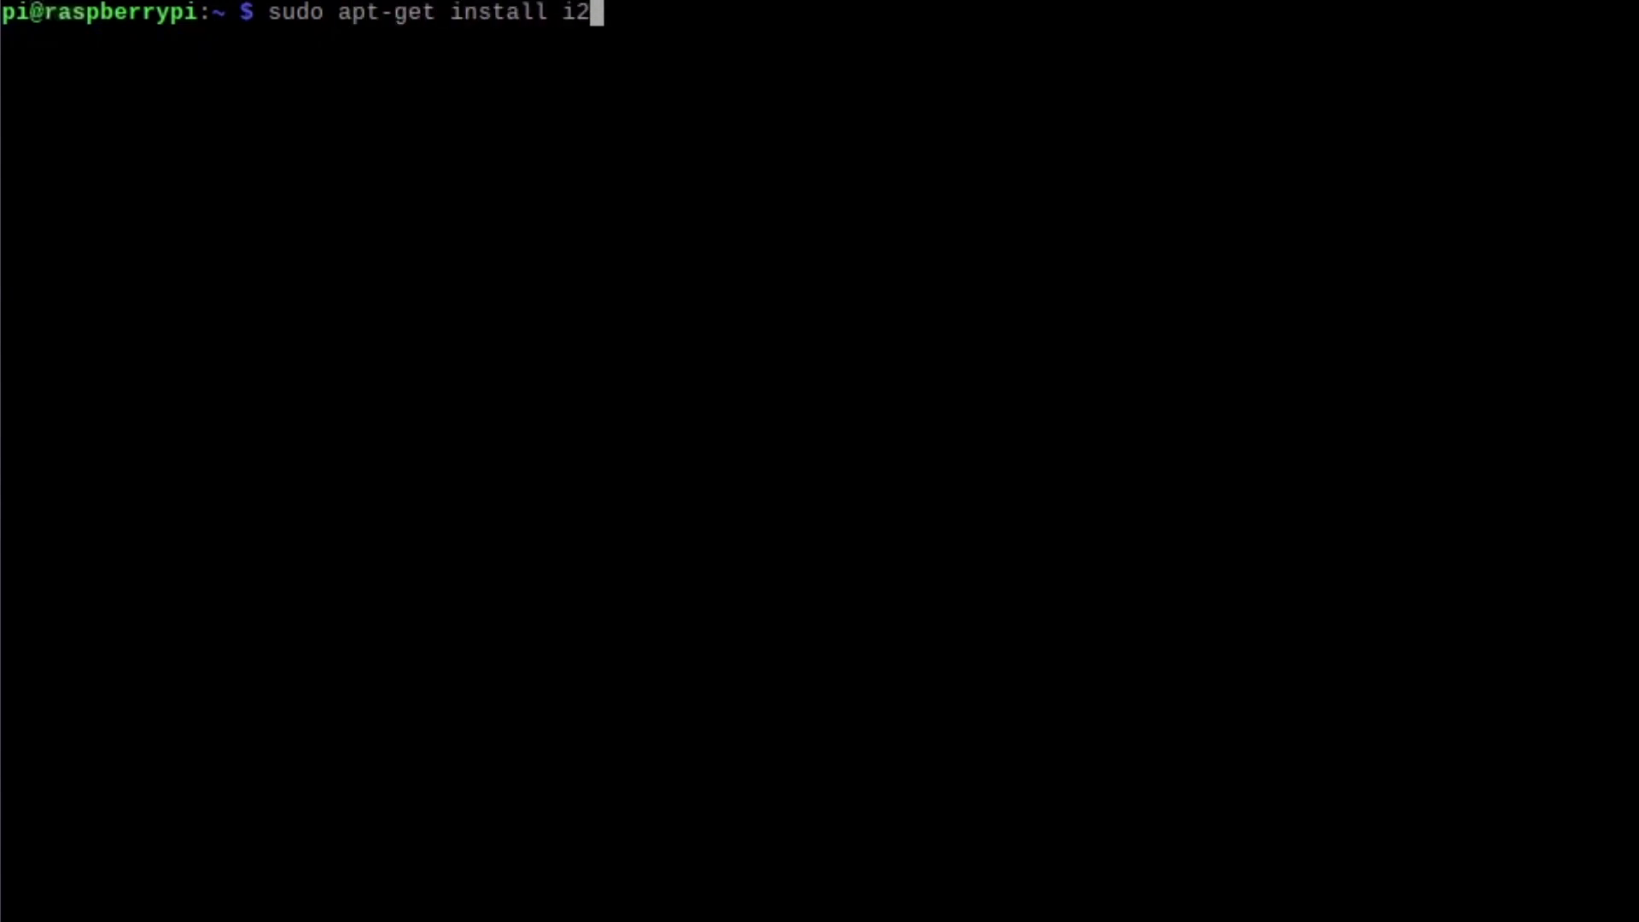
{"action": "type", "text": "c-tools"}
{"action": "key", "text": "Return"}
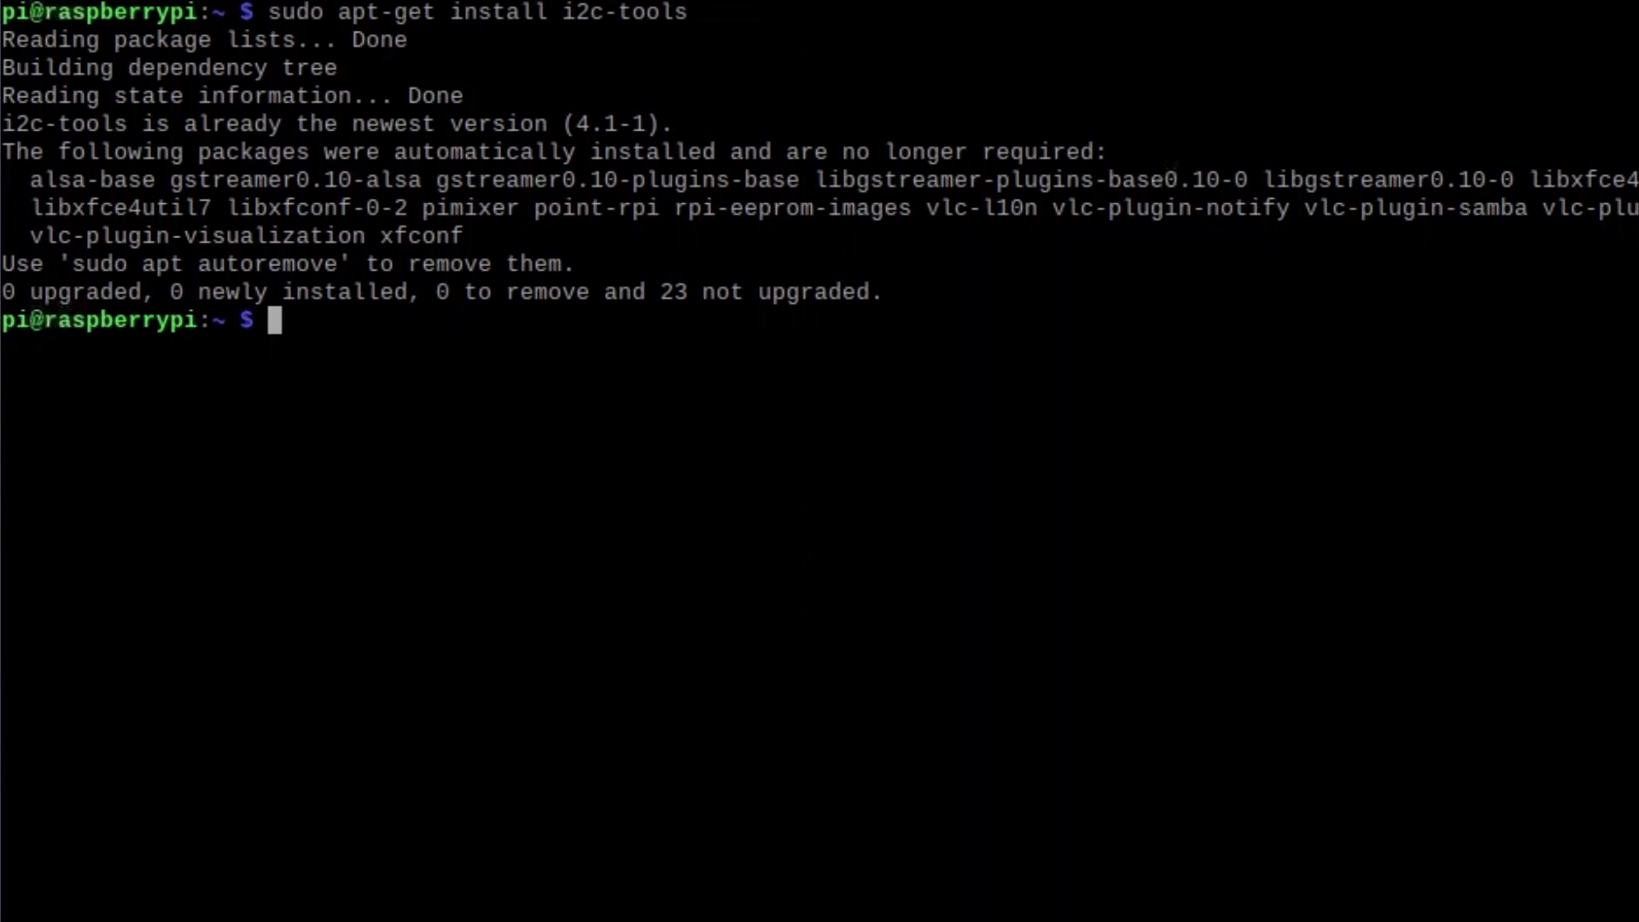
{"action": "type", "text": "sudo apt-get install"}
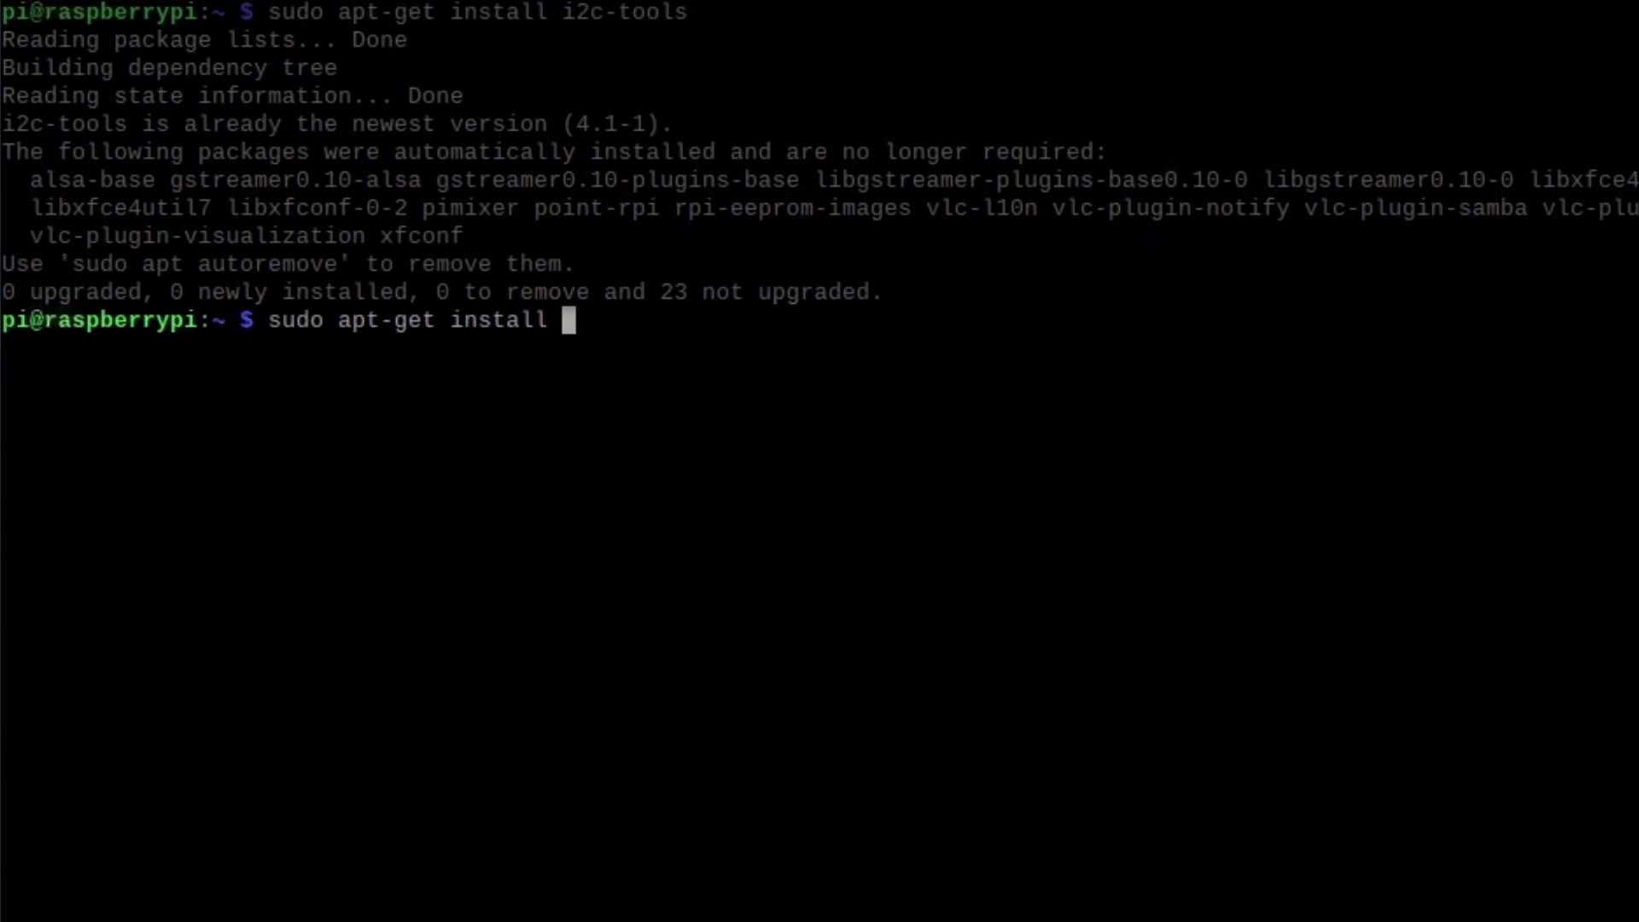
{"action": "type", "text": " python-smb"}
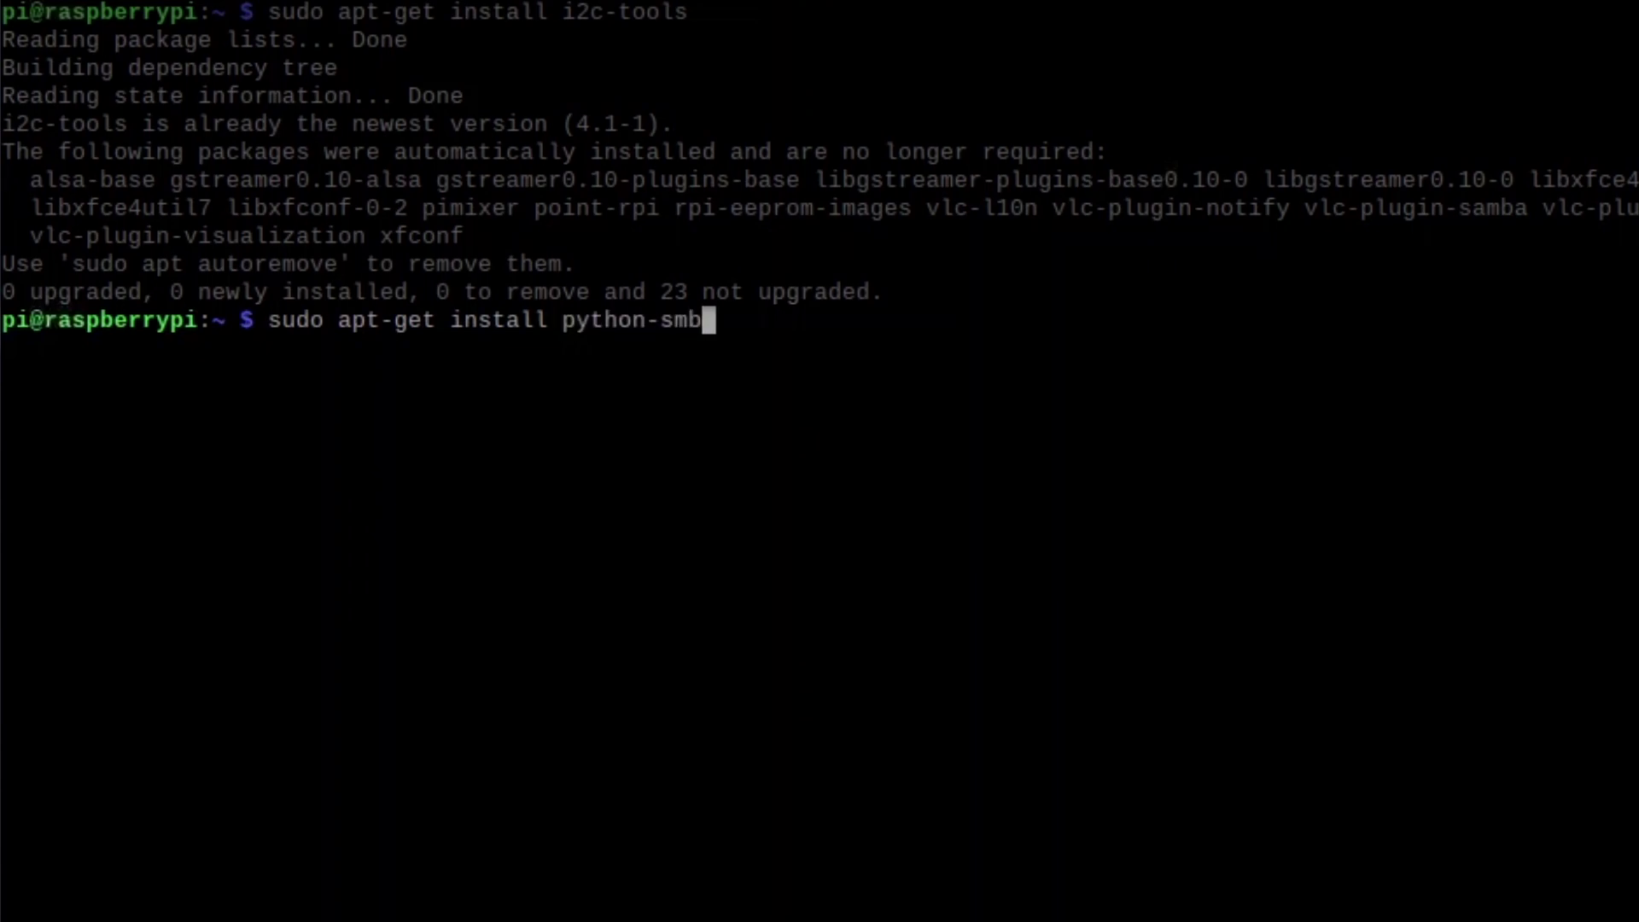
{"action": "type", "text": "us"}
{"action": "key", "text": "Return"}
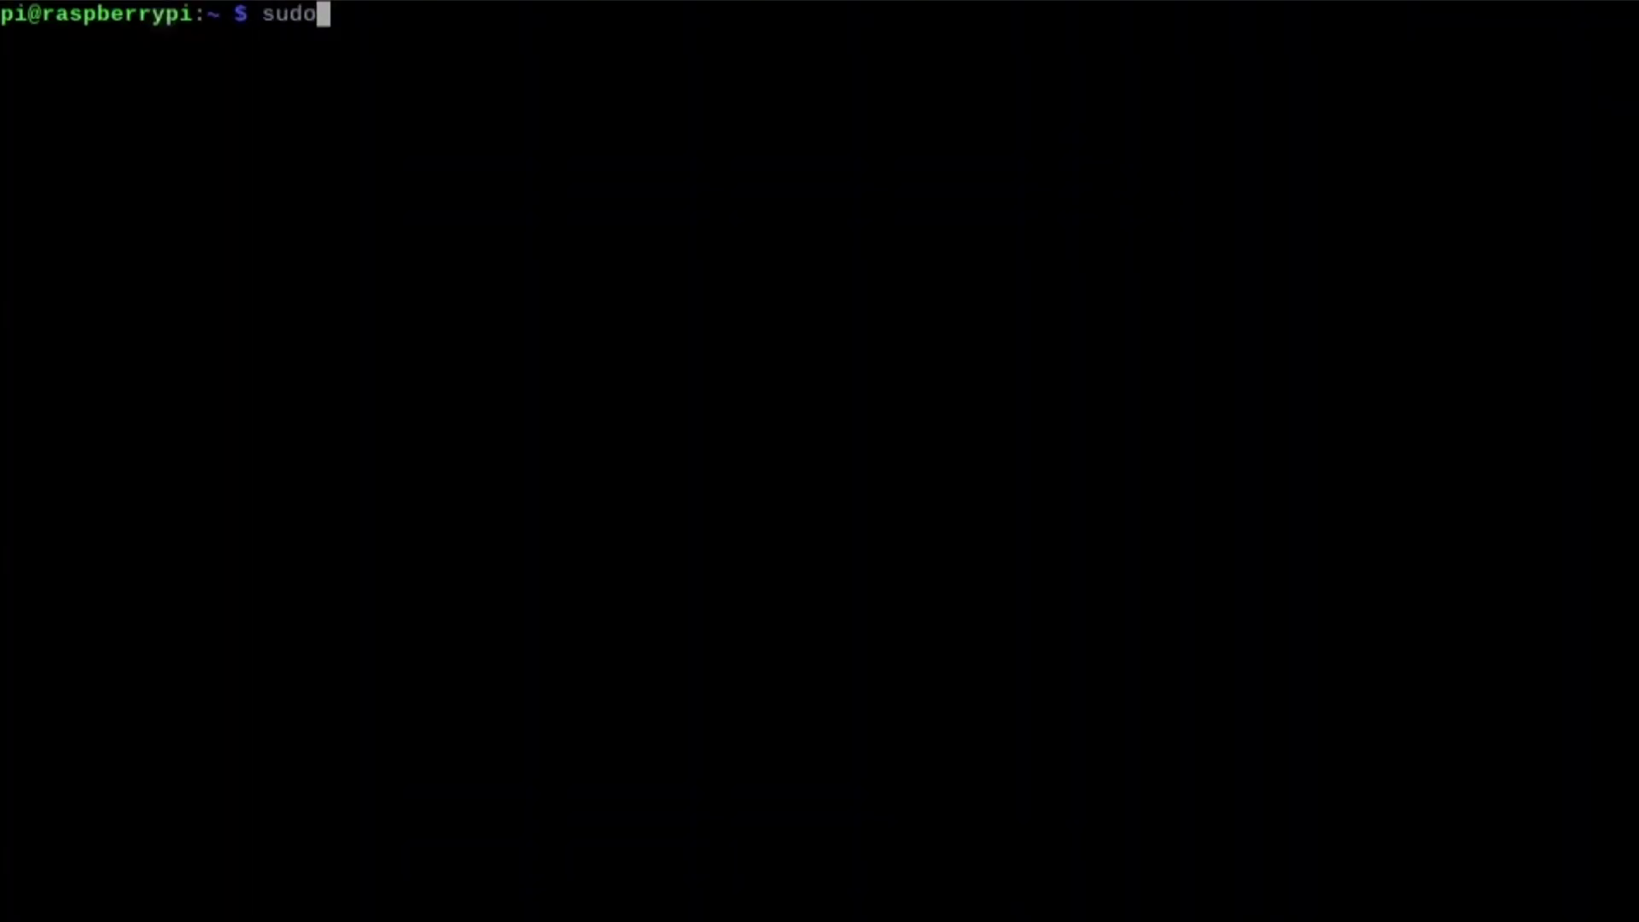
- Scan the I2C bus with i2cdetect (LCD found at 27) and create /home/pi/subcounter
{"action": "type", "text": " i2cde"}
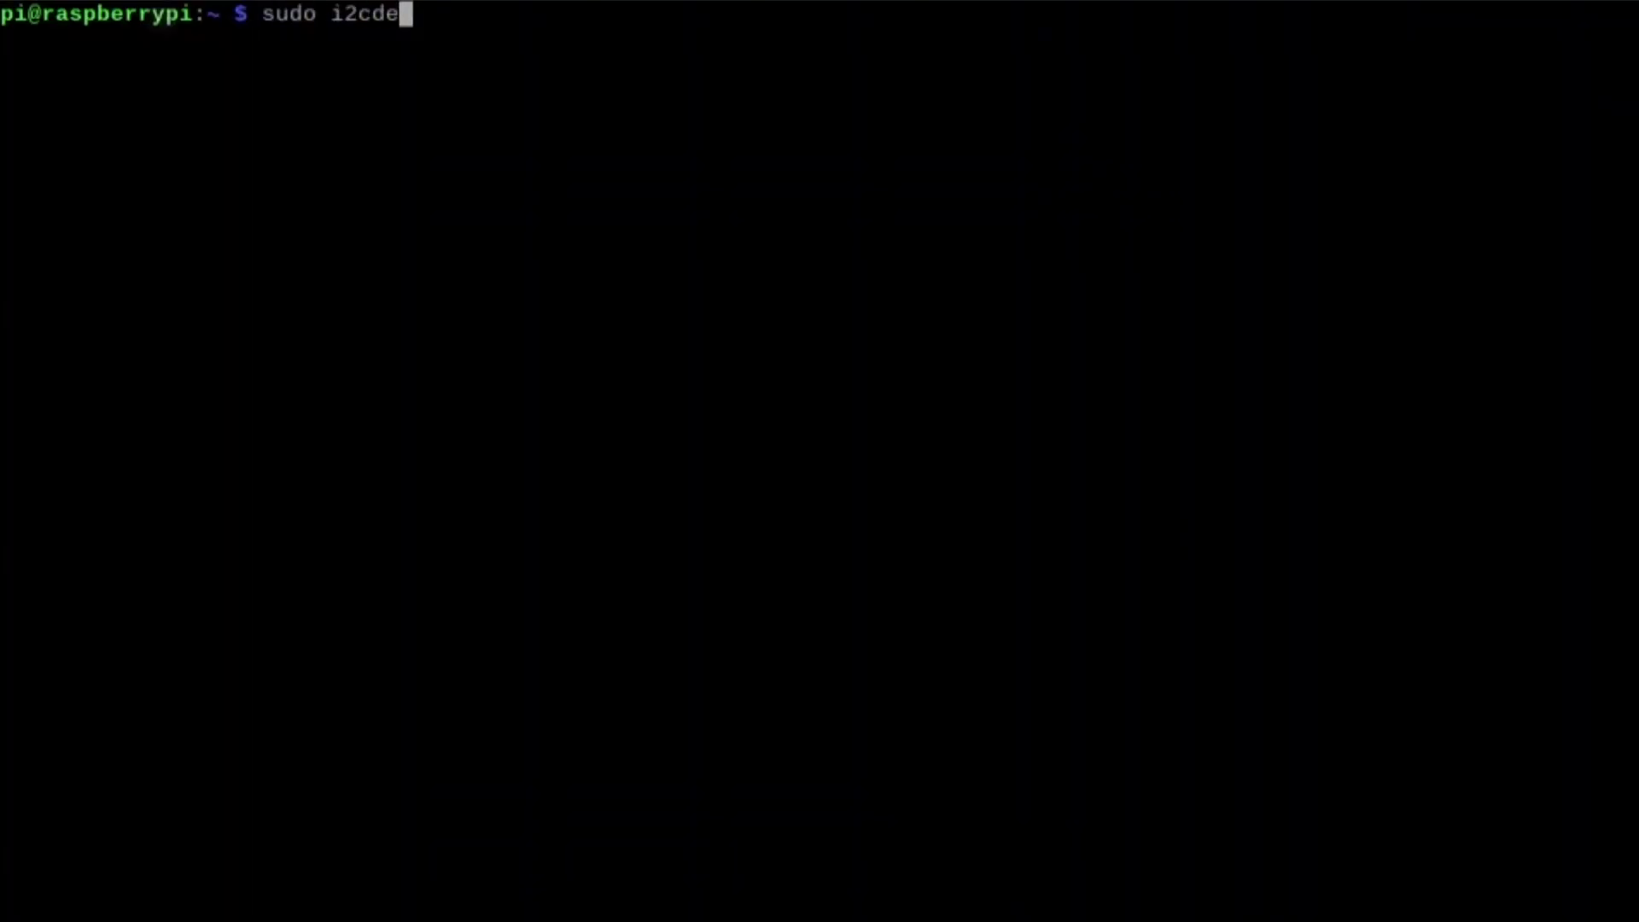
{"action": "type", "text": "tect -y 1"}
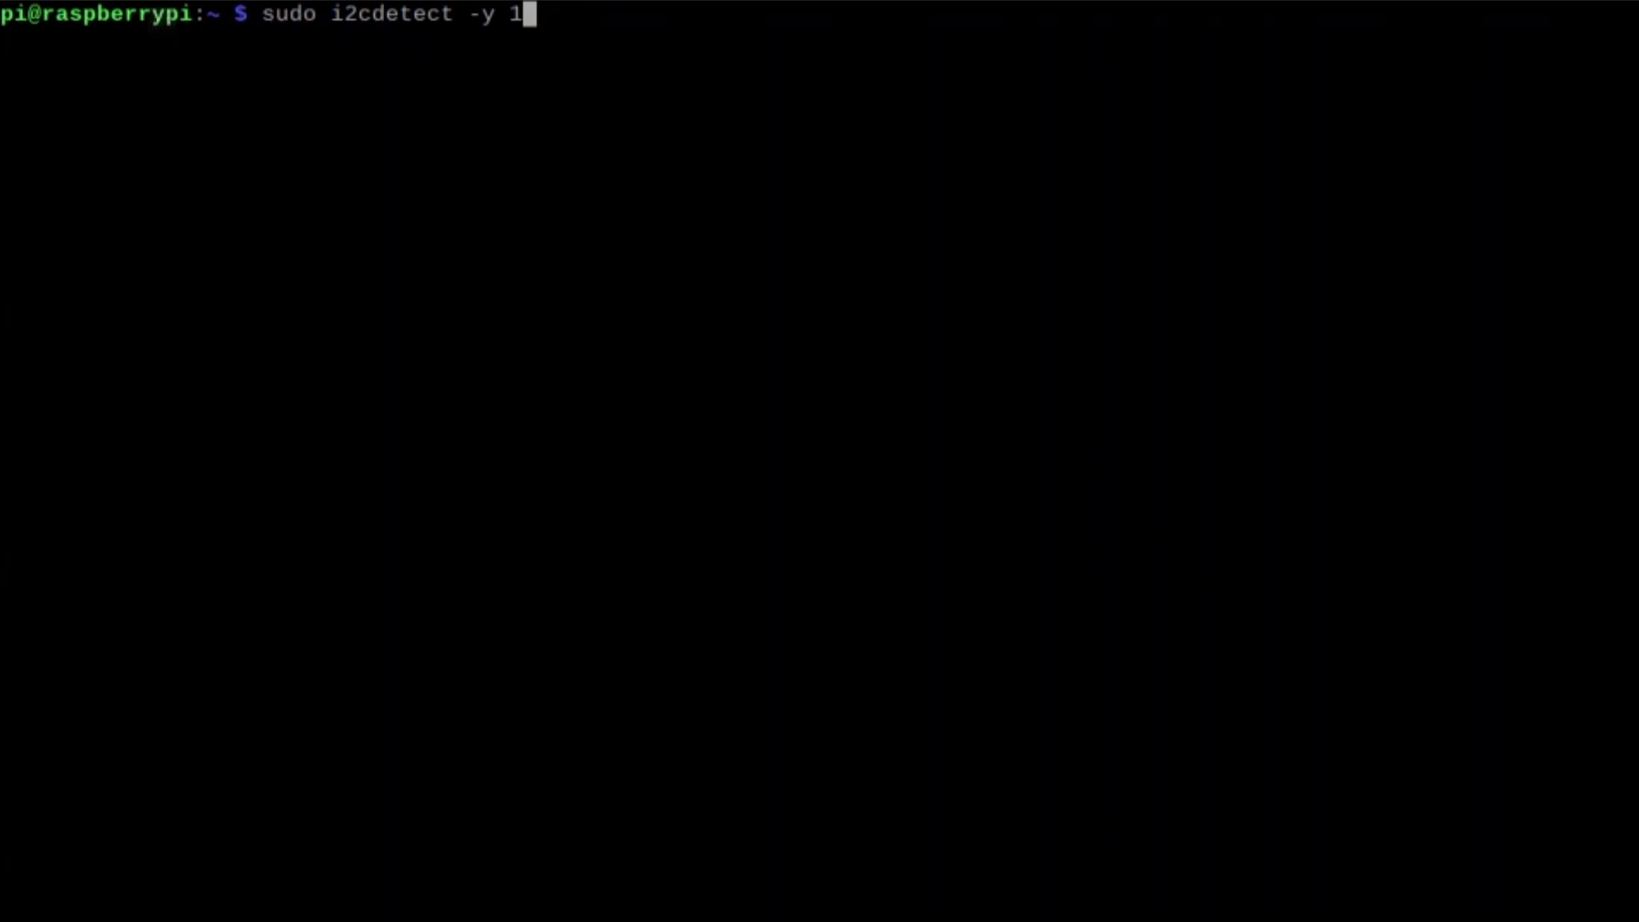
{"action": "key", "text": "Return"}
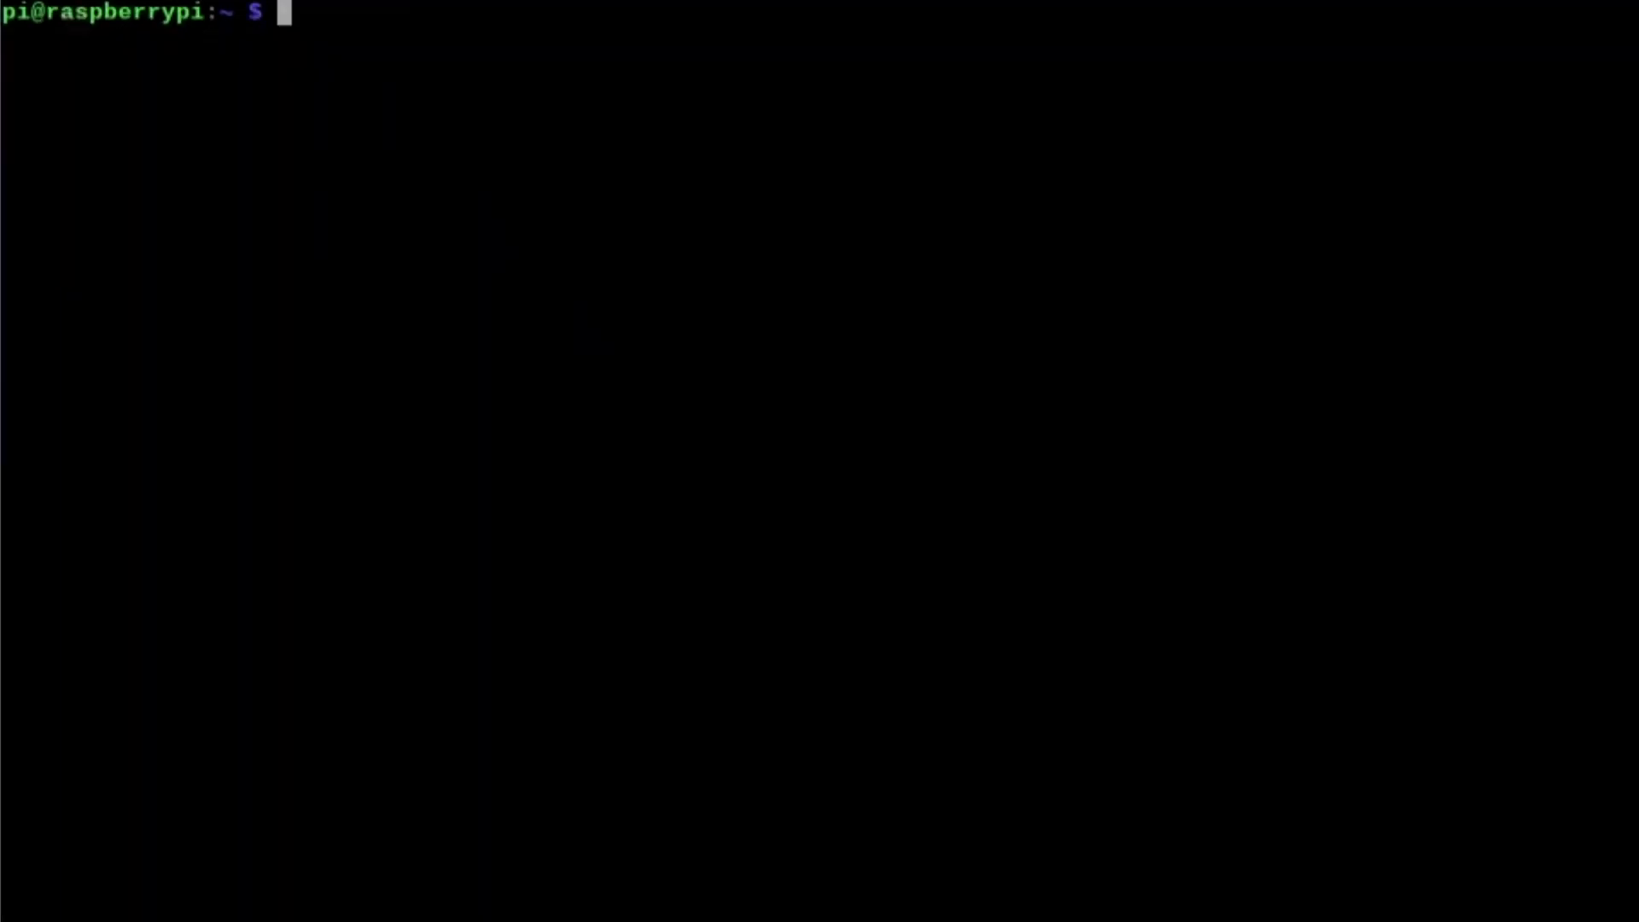
{"action": "type", "text": "sudo mkdir /ho"}
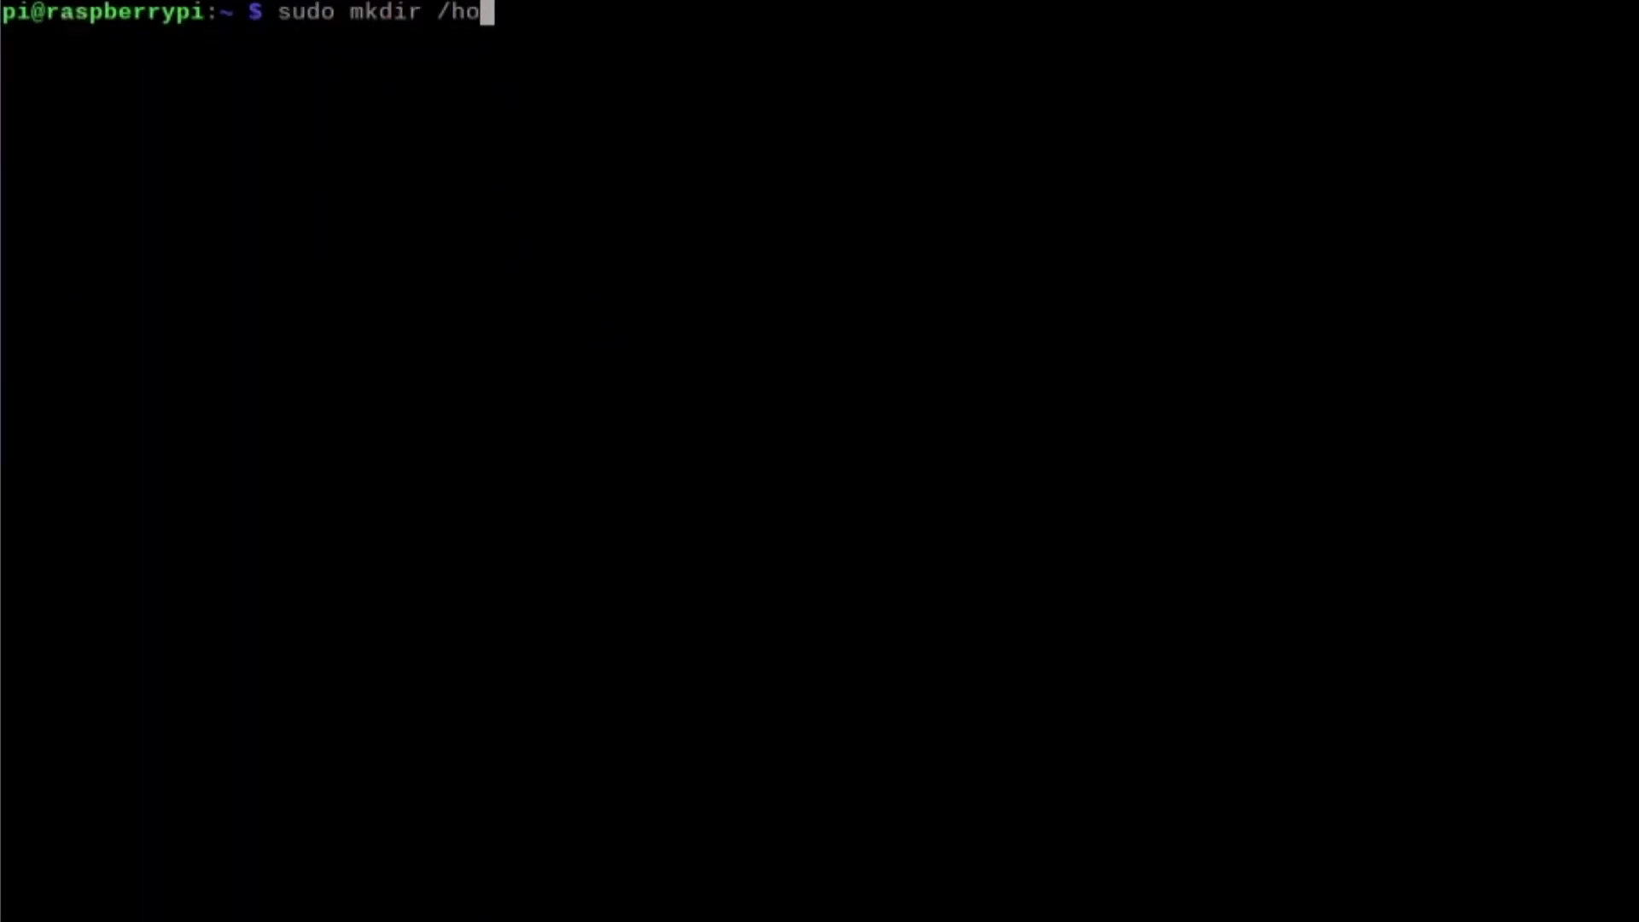
{"action": "type", "text": "me/pi/"}
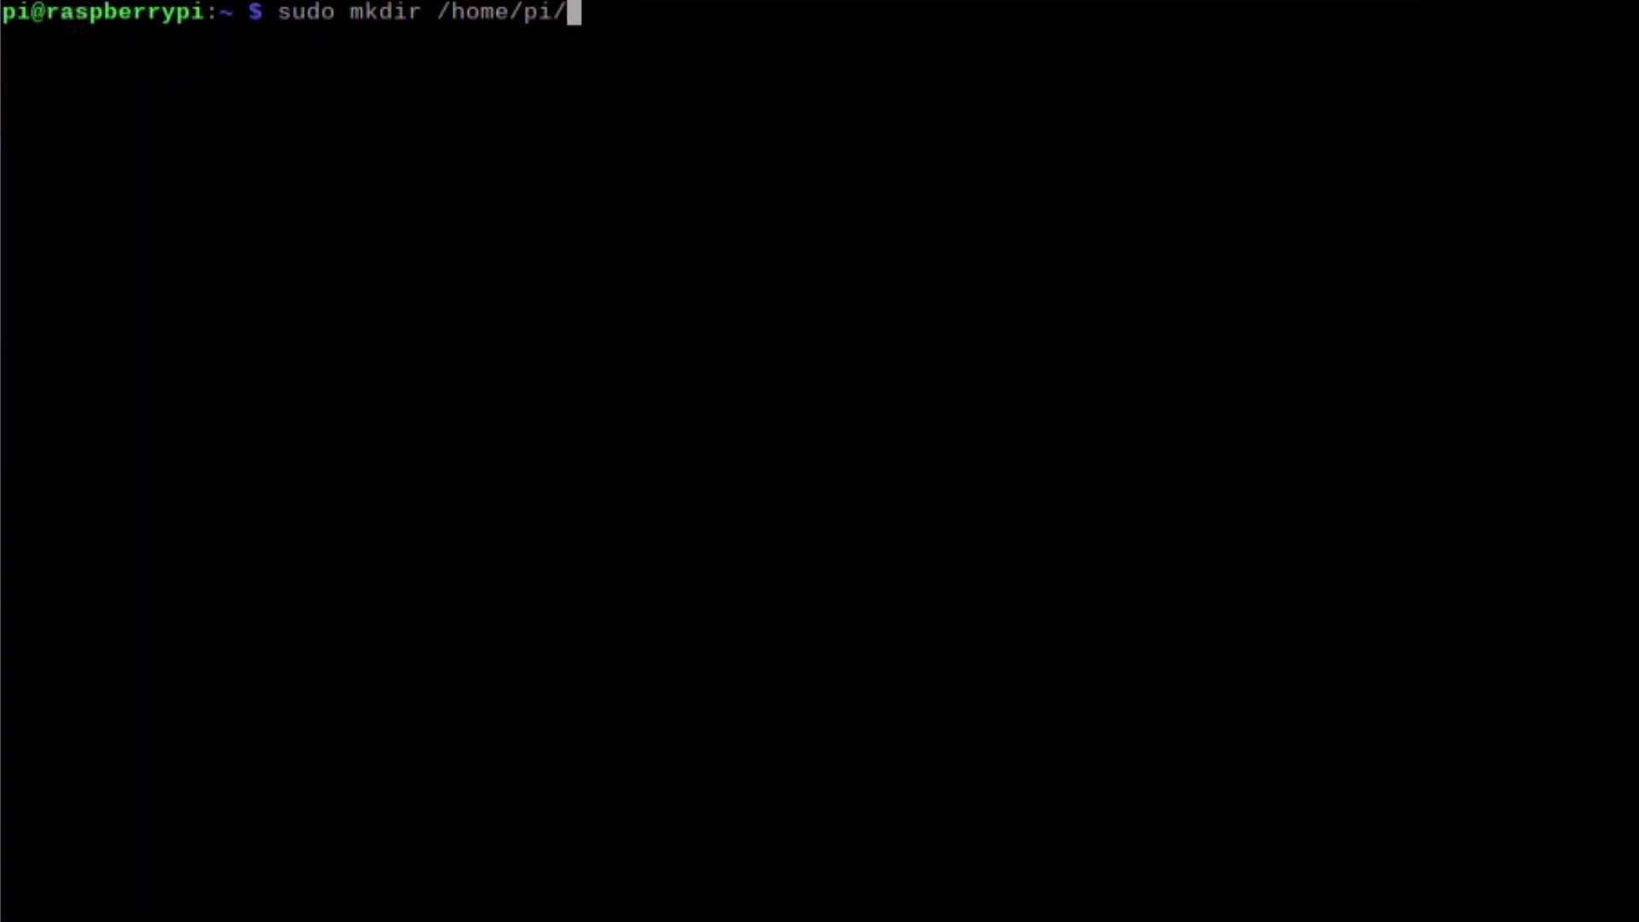
{"action": "type", "text": "subcounter"}
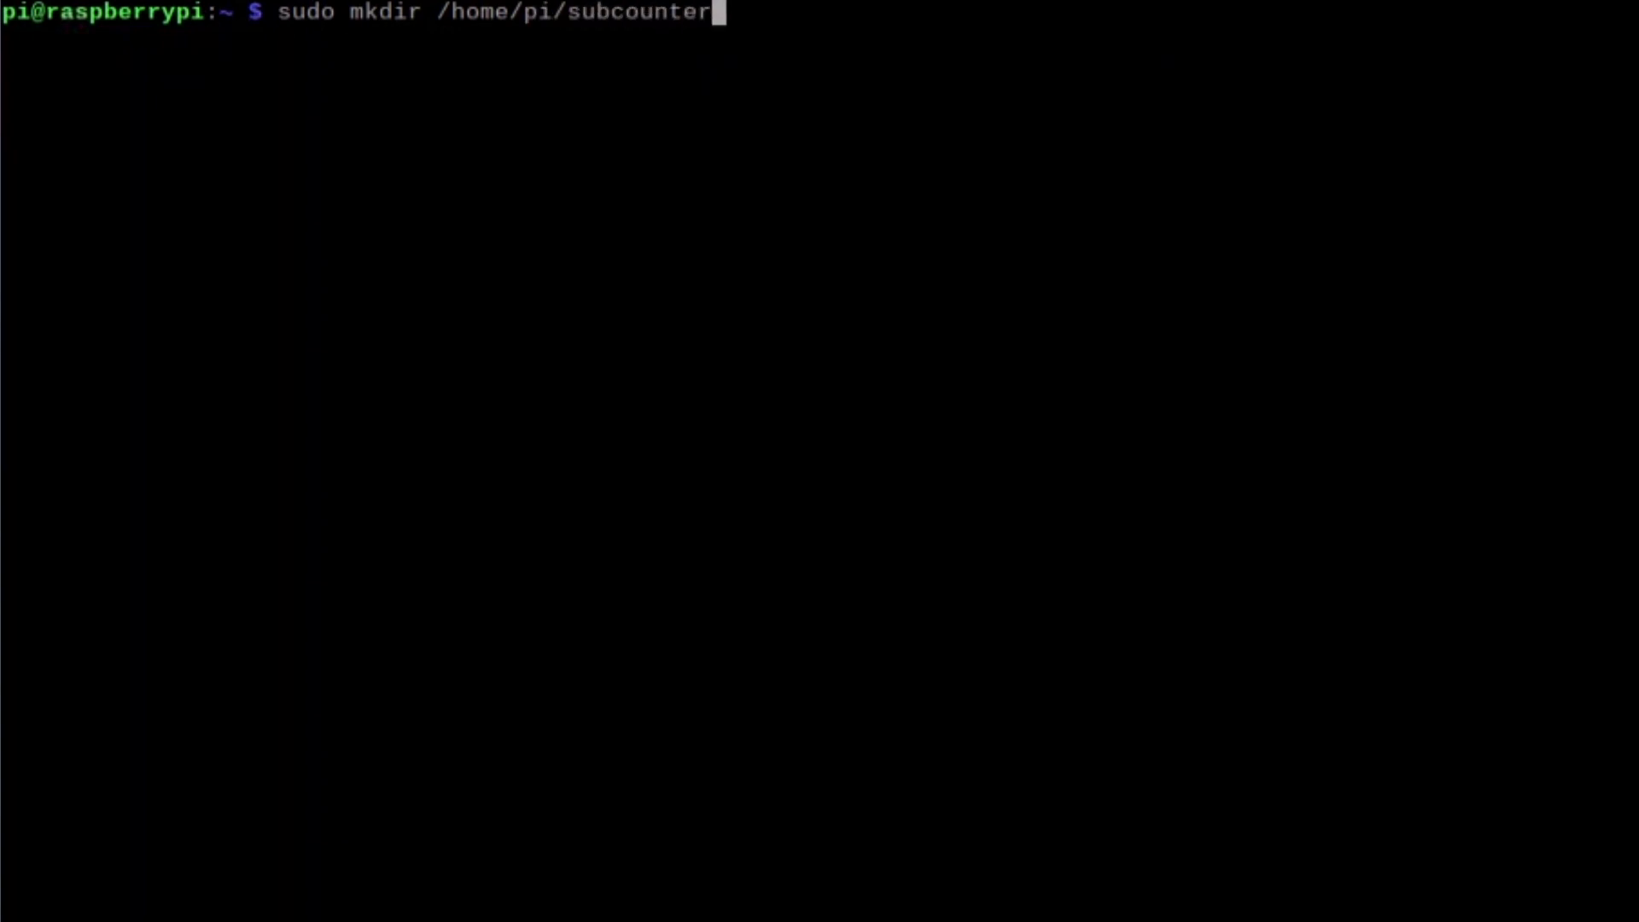
{"action": "key", "text": "Return"}
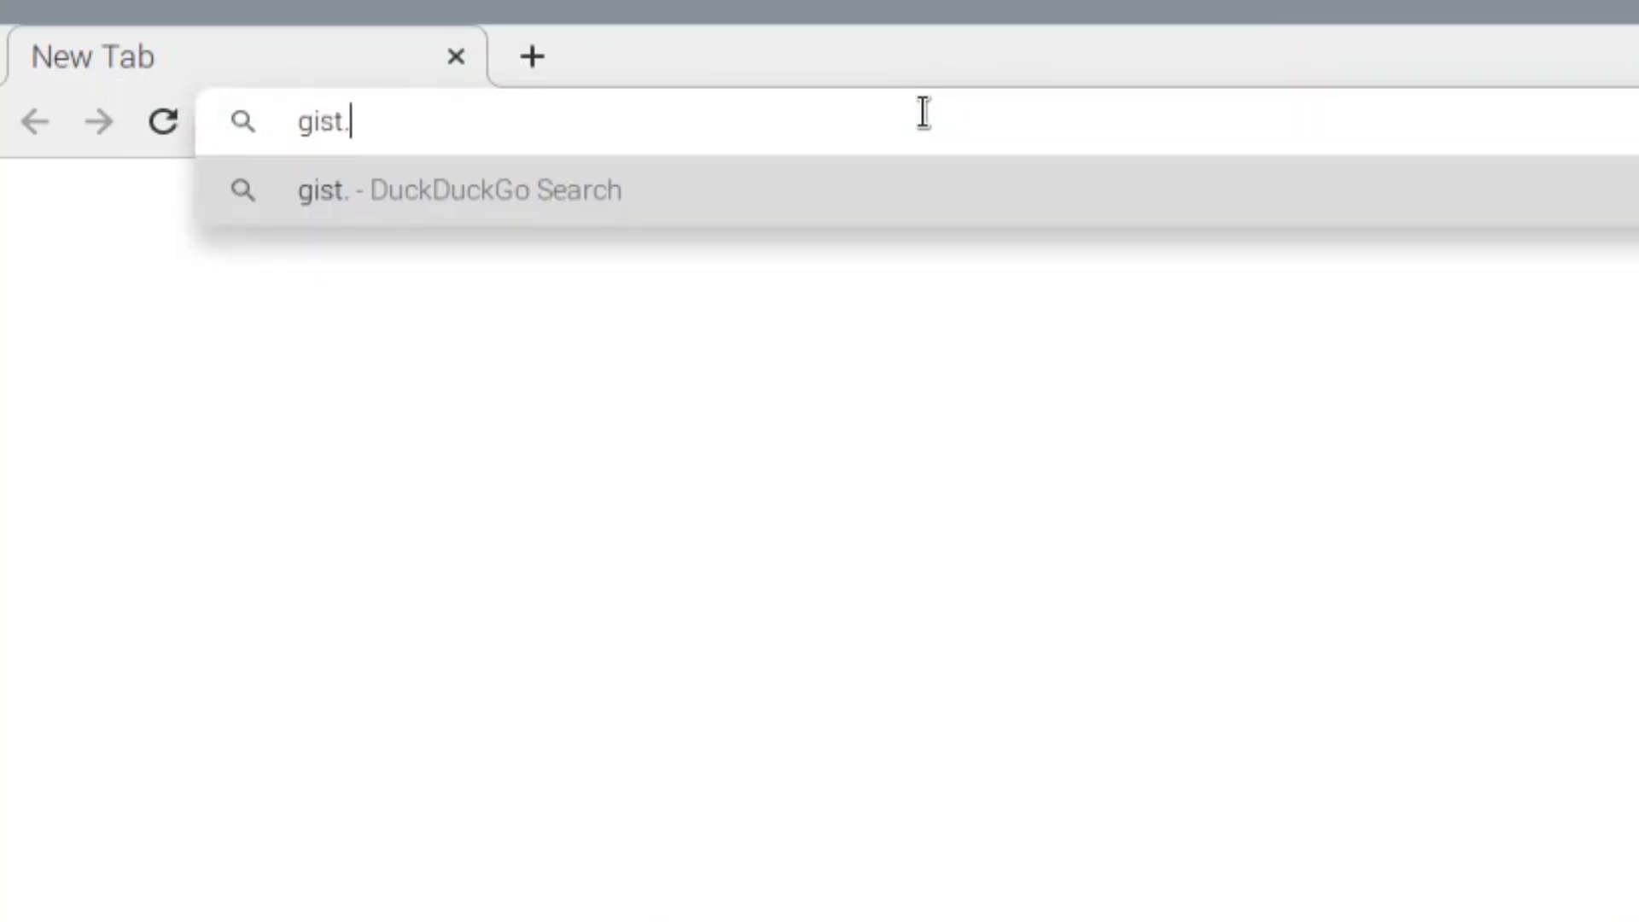
- Download the RPi_I2C_driver.py gist as a ZIP and show it in /home/pi/Downloads
{"action": "type", "text": "Denis"}
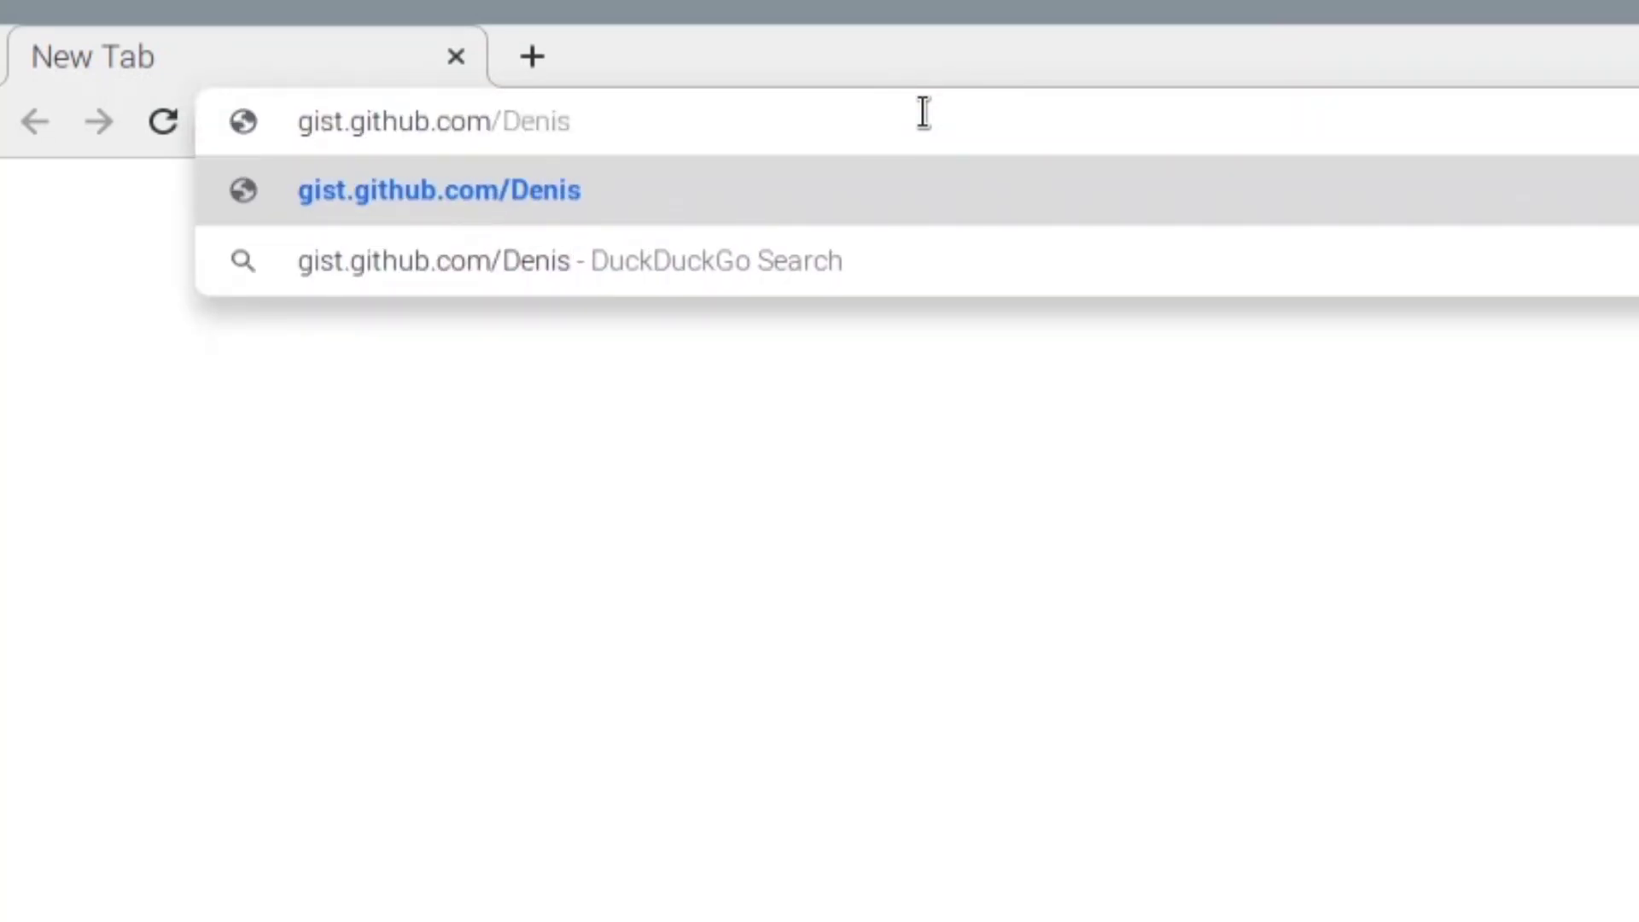
{"action": "type", "text": "FromHR/cc863375a6e"}
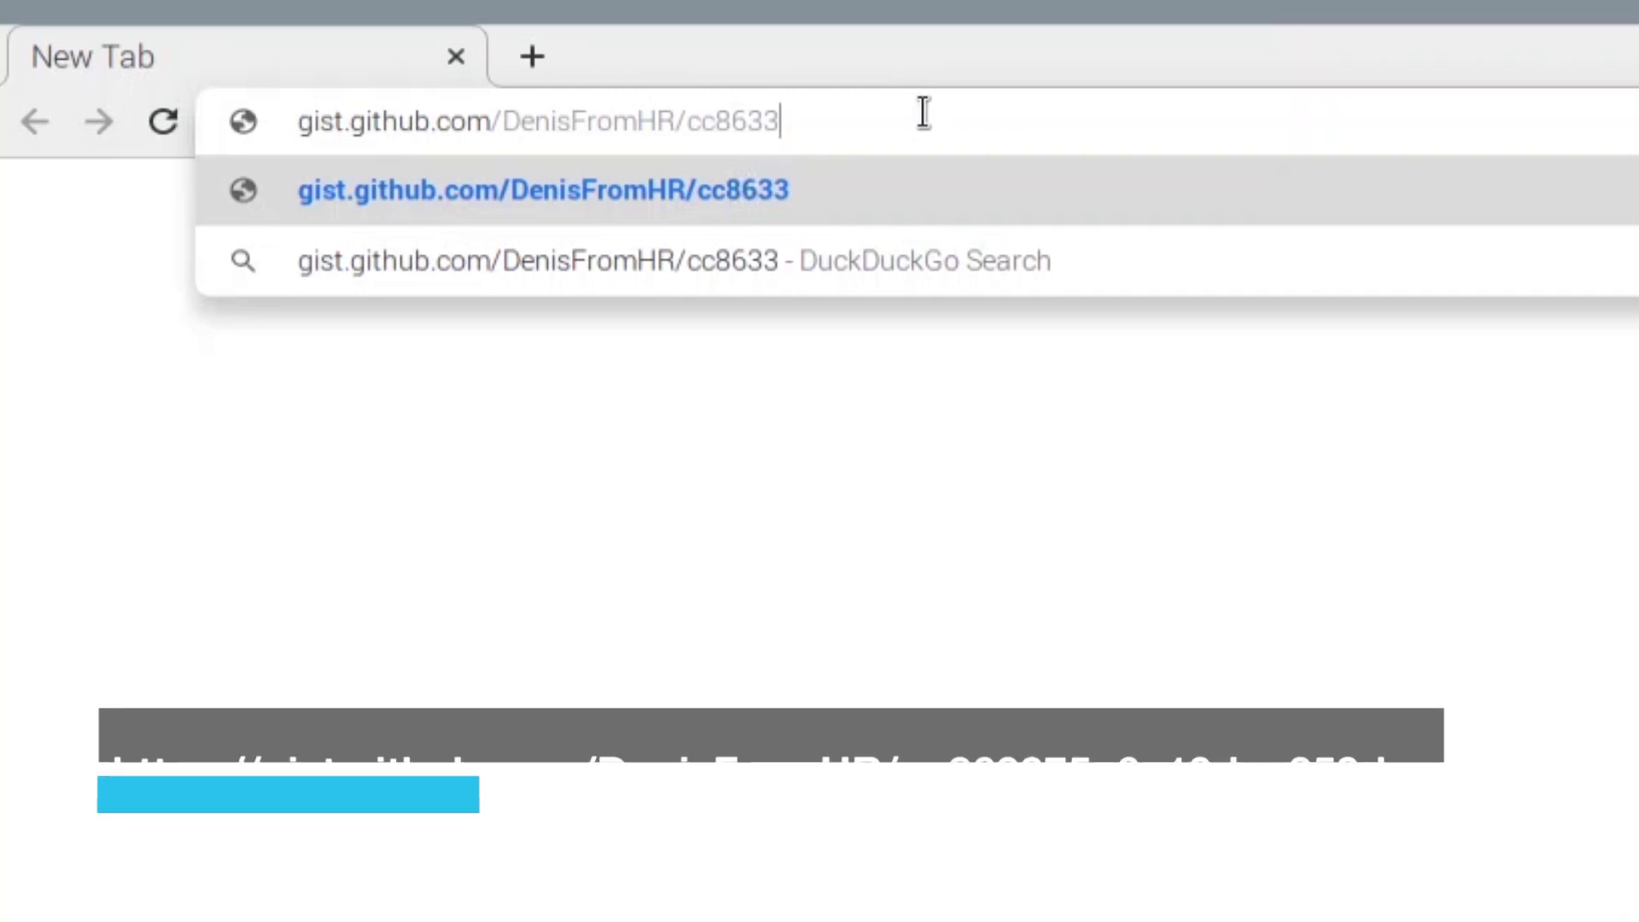
{"action": "type", "text": "19dce359d"}
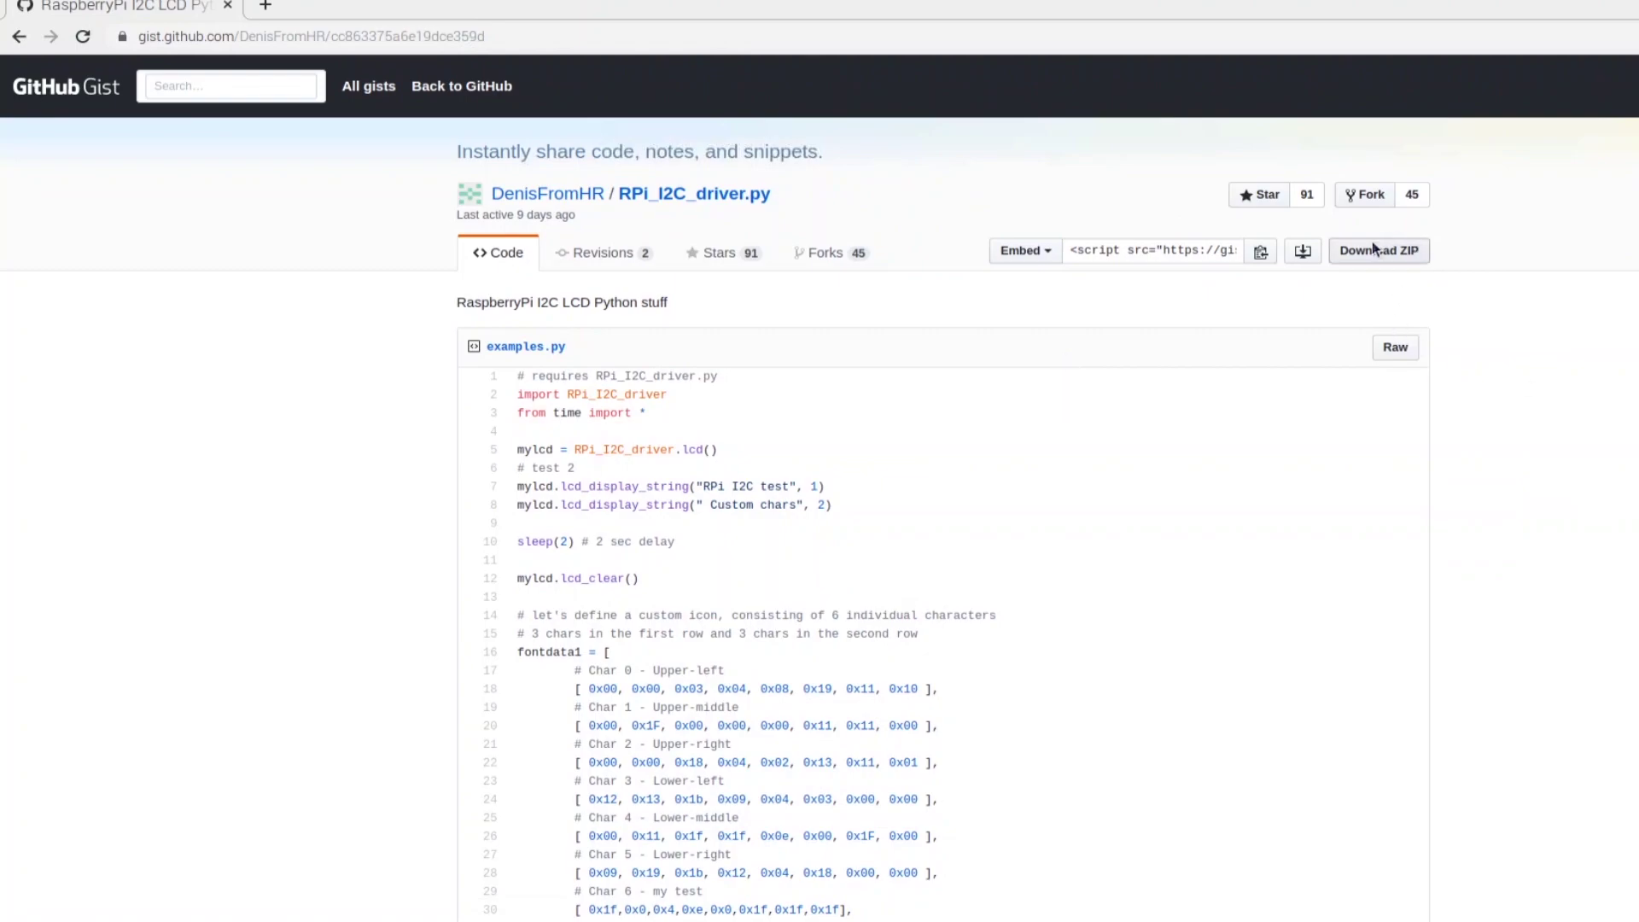
{"action": "left_click", "coordinate": [1374, 251]}
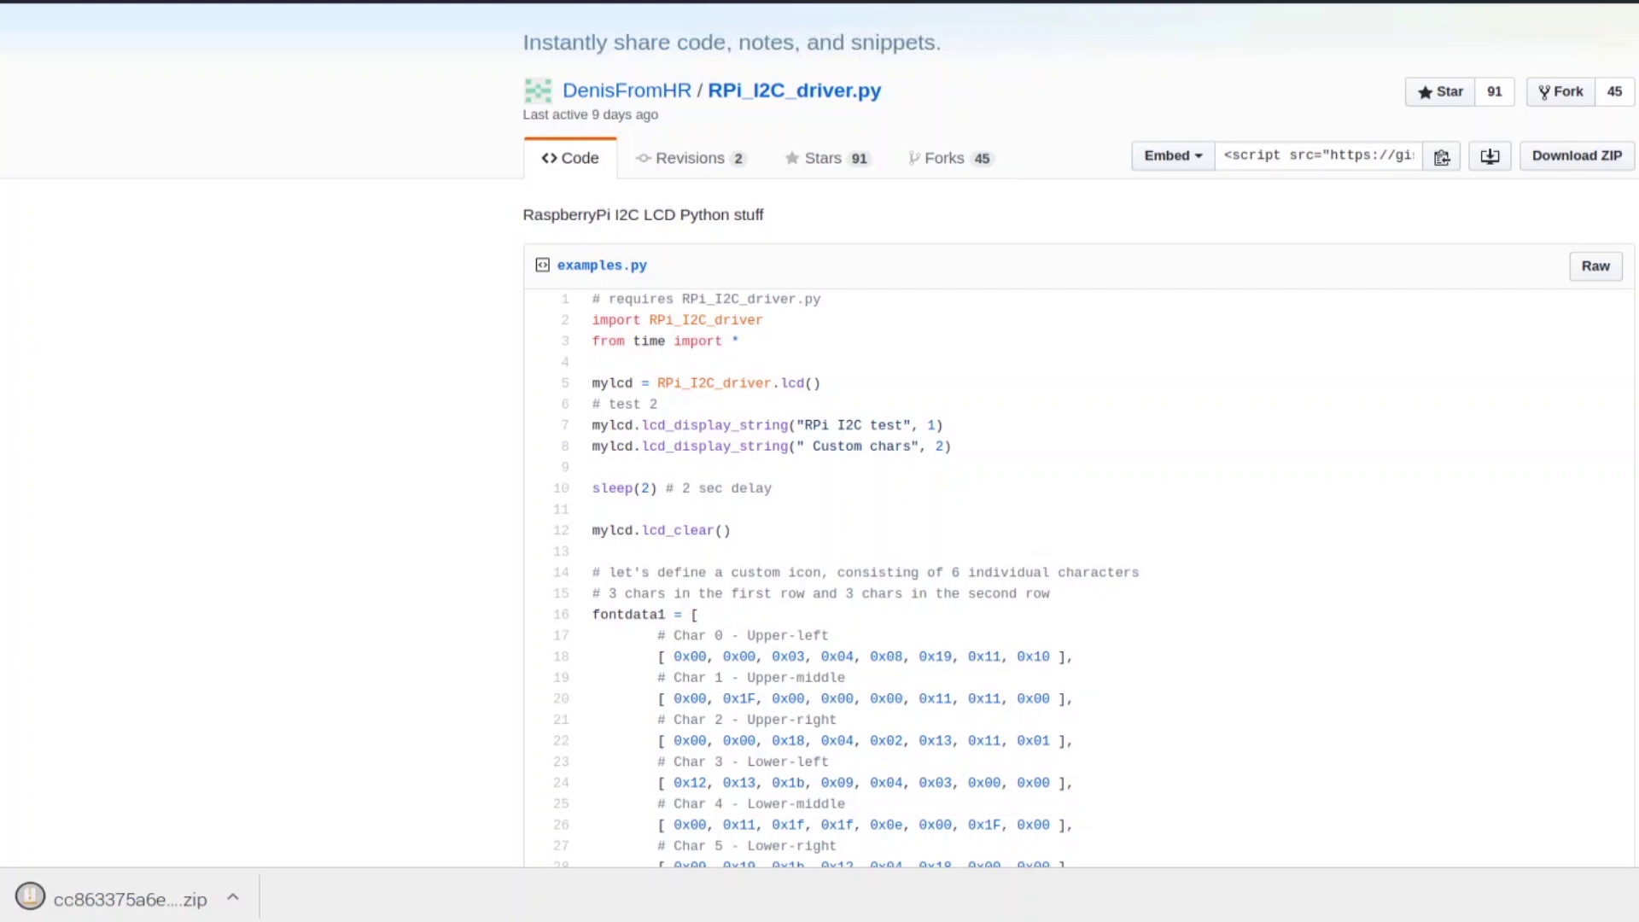
{"action": "left_click", "coordinate": [276, 893]}
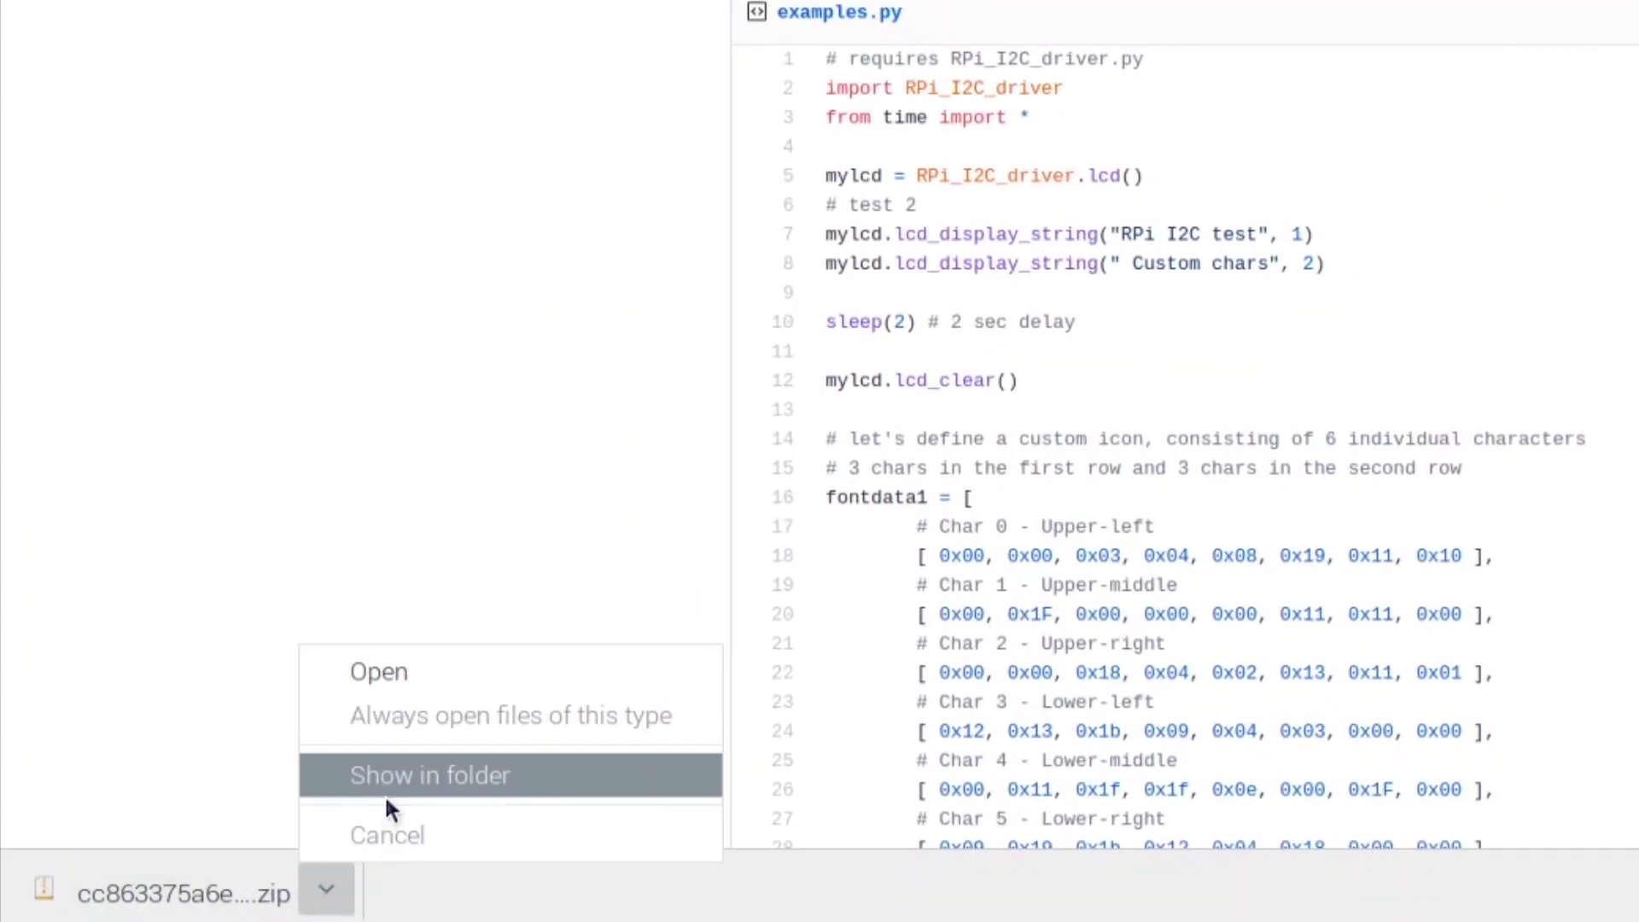
{"action": "left_click", "coordinate": [333, 824]}
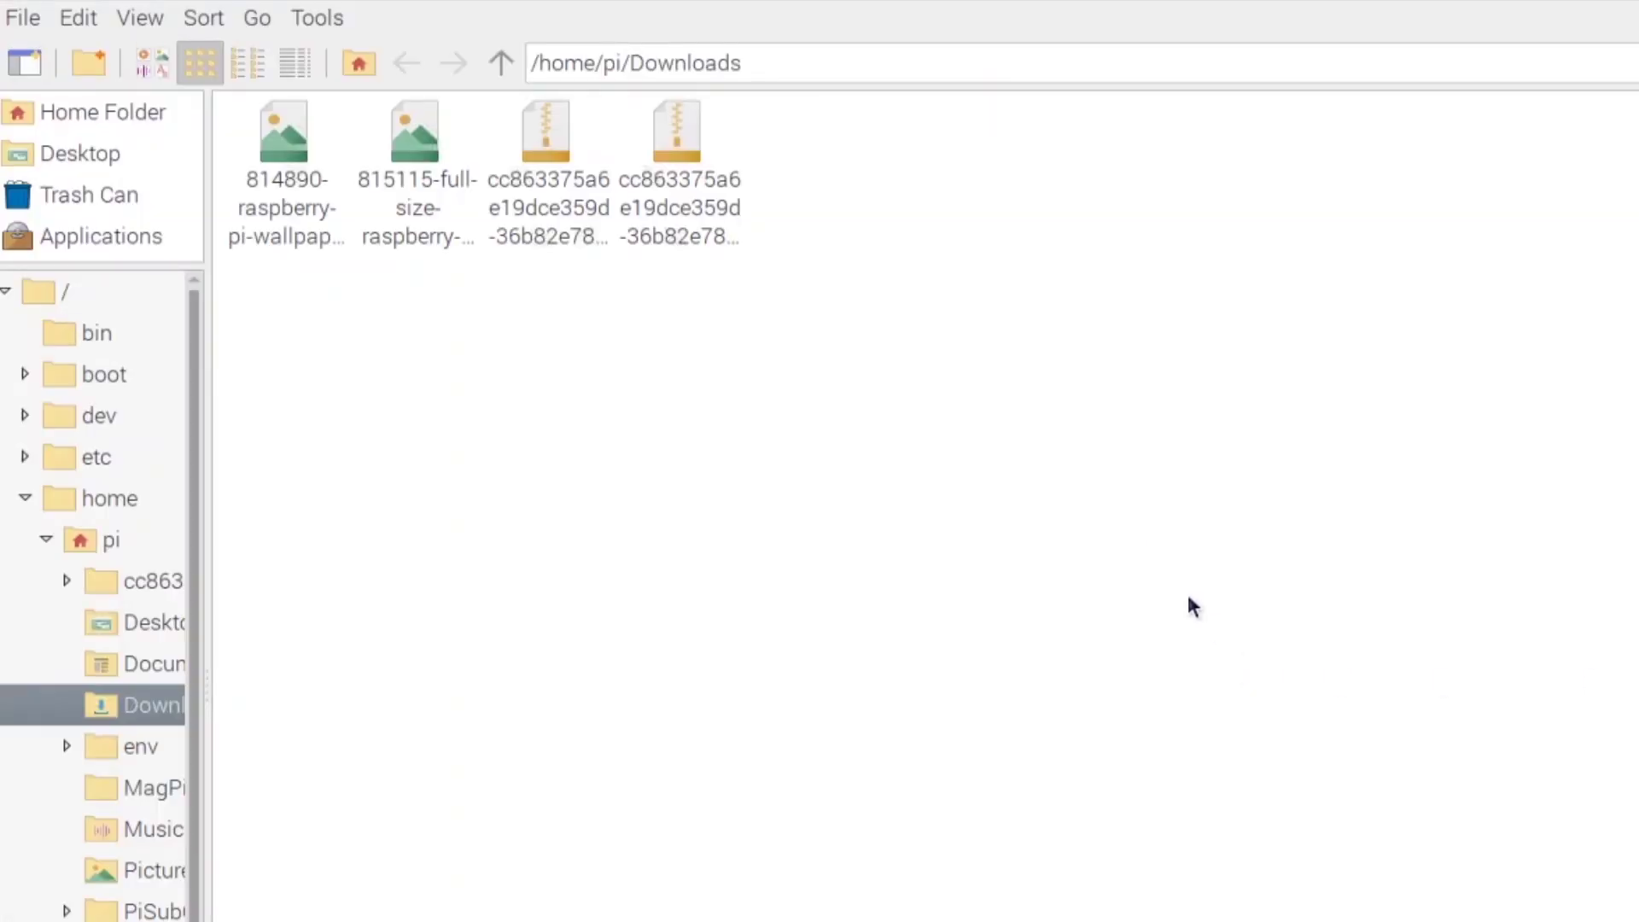
- Extract RPi_I2C_driver.py and examples.py from the ZIP into /home/pi/subcounter
{"action": "double_click", "coordinate": [705, 192]}
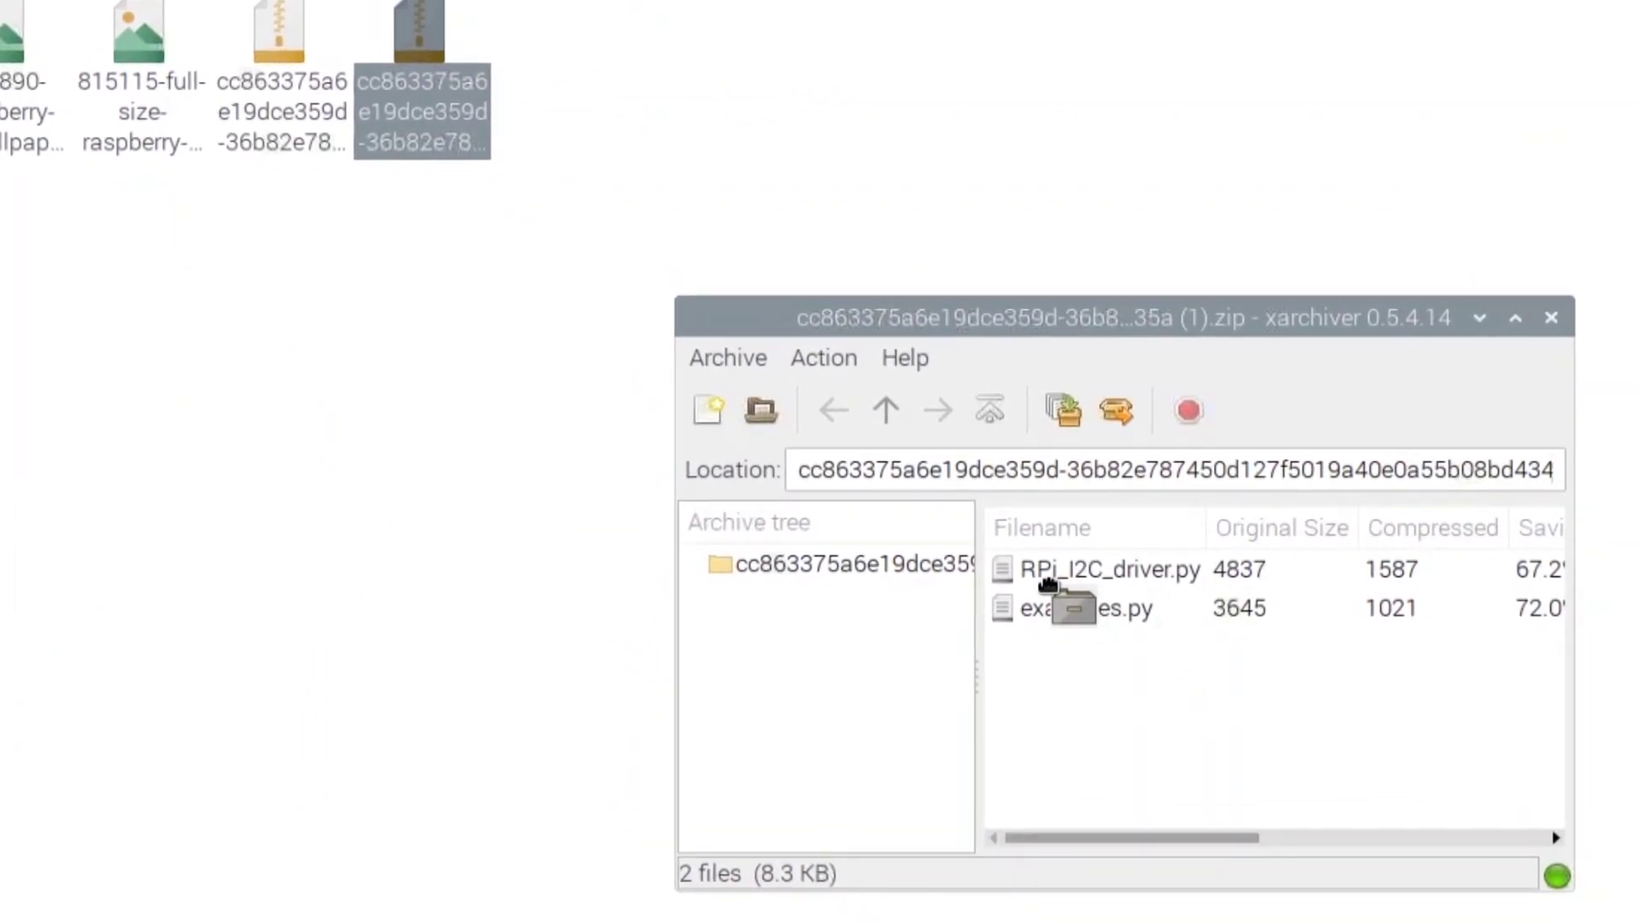
{"action": "left_click", "coordinate": [1060, 568]}
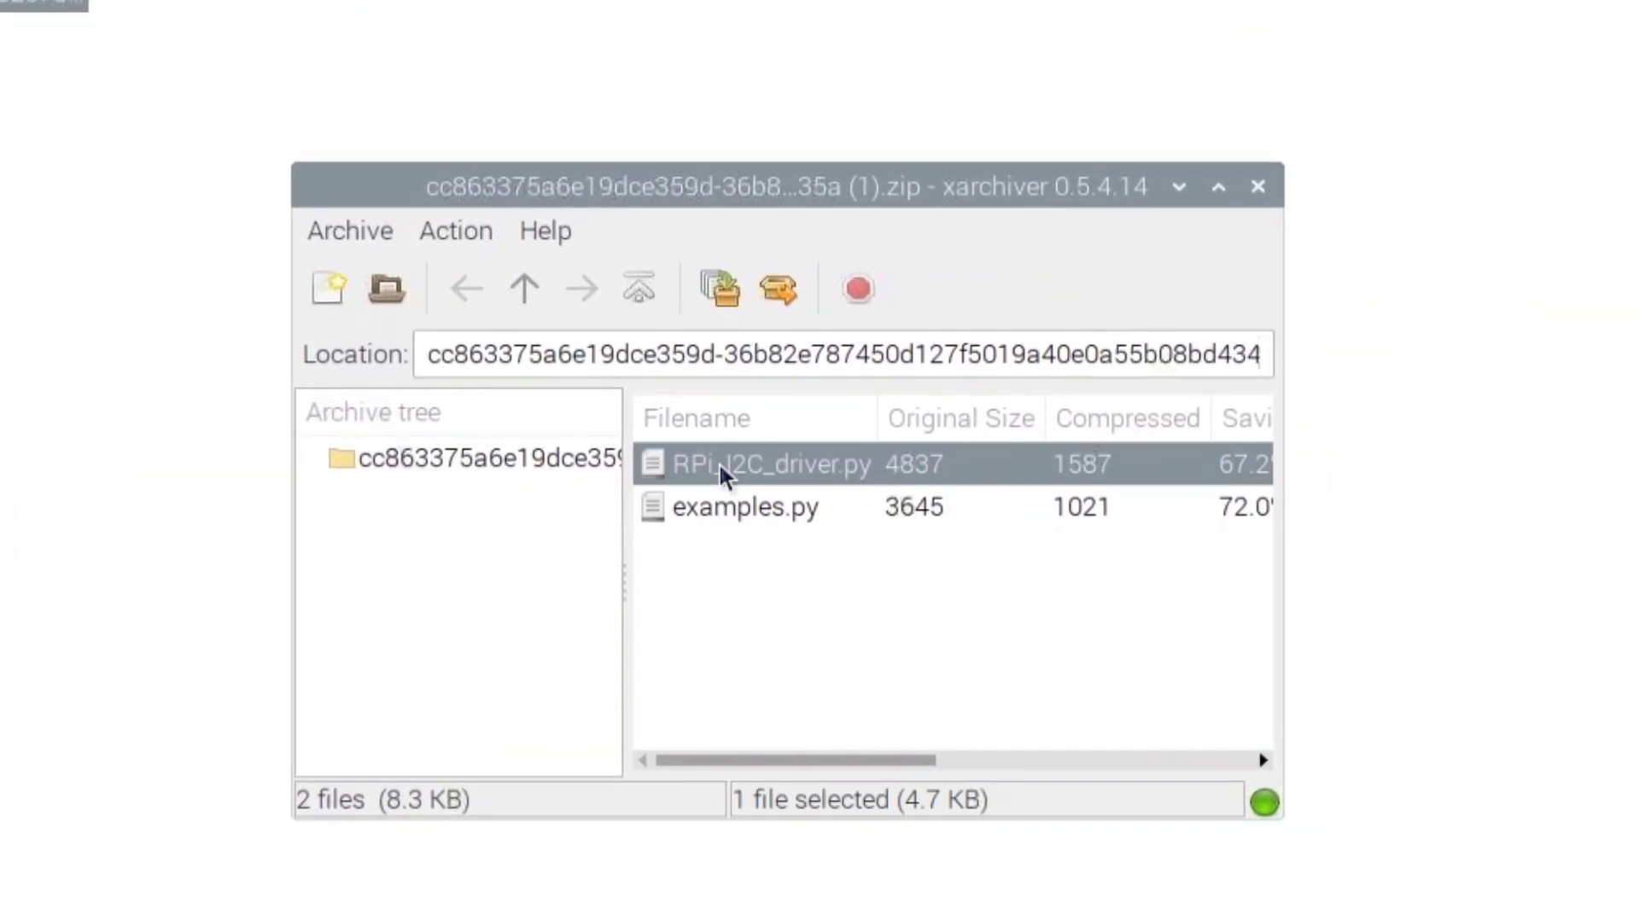
{"action": "left_click", "coordinate": [725, 504], "text": "shift"}
{"action": "left_click", "coordinate": [772, 285]}
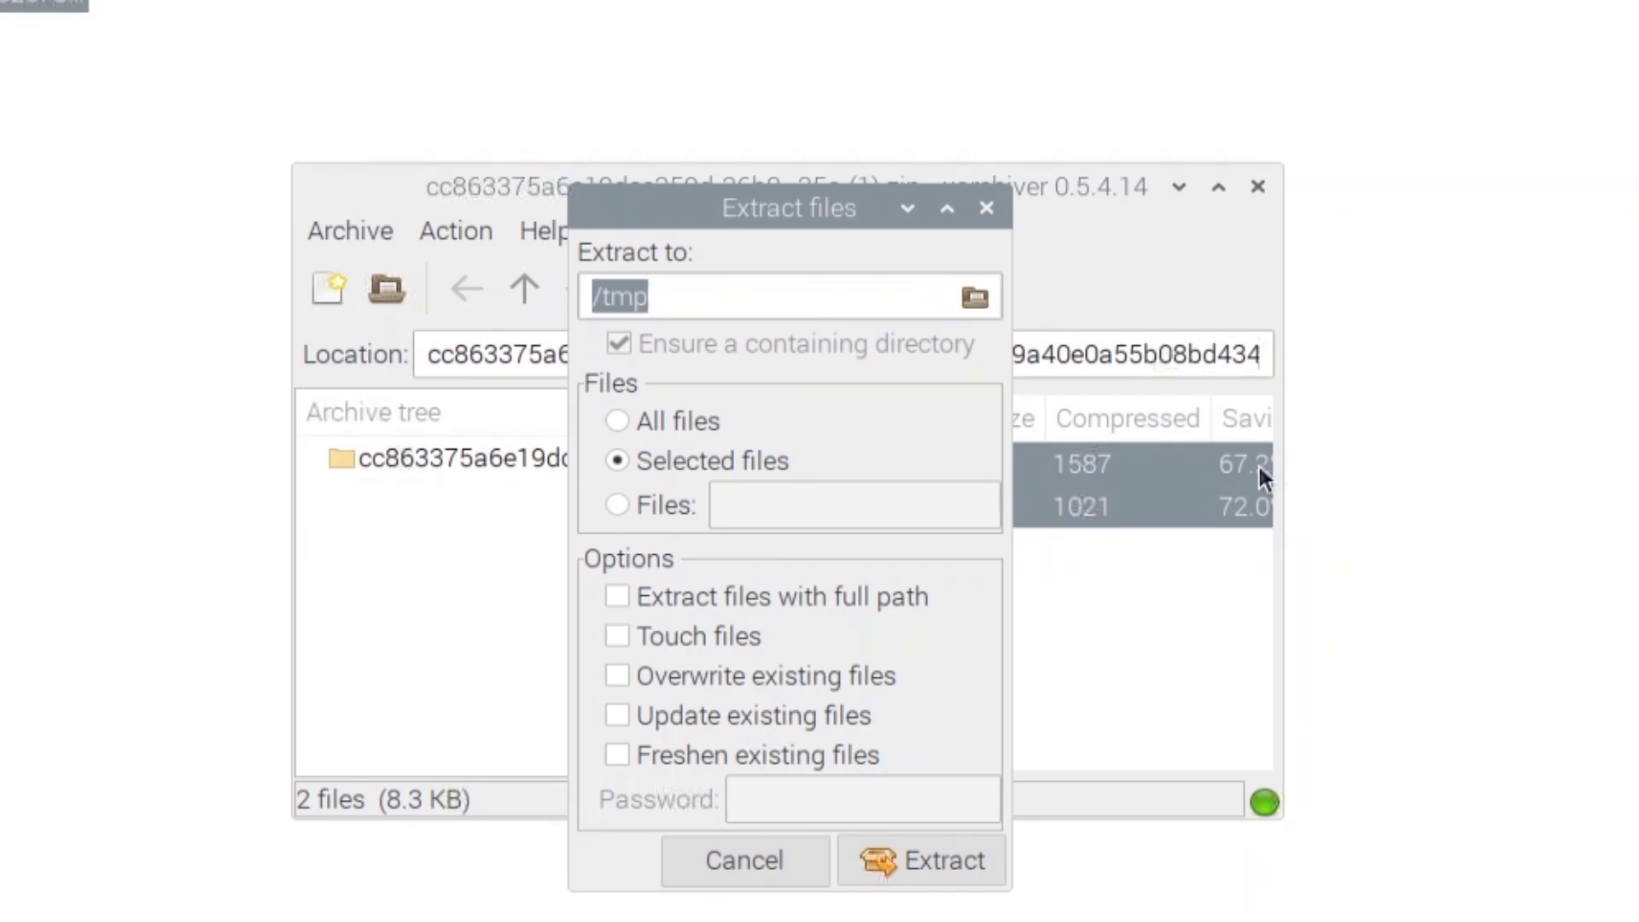
{"action": "left_click", "coordinate": [975, 299]}
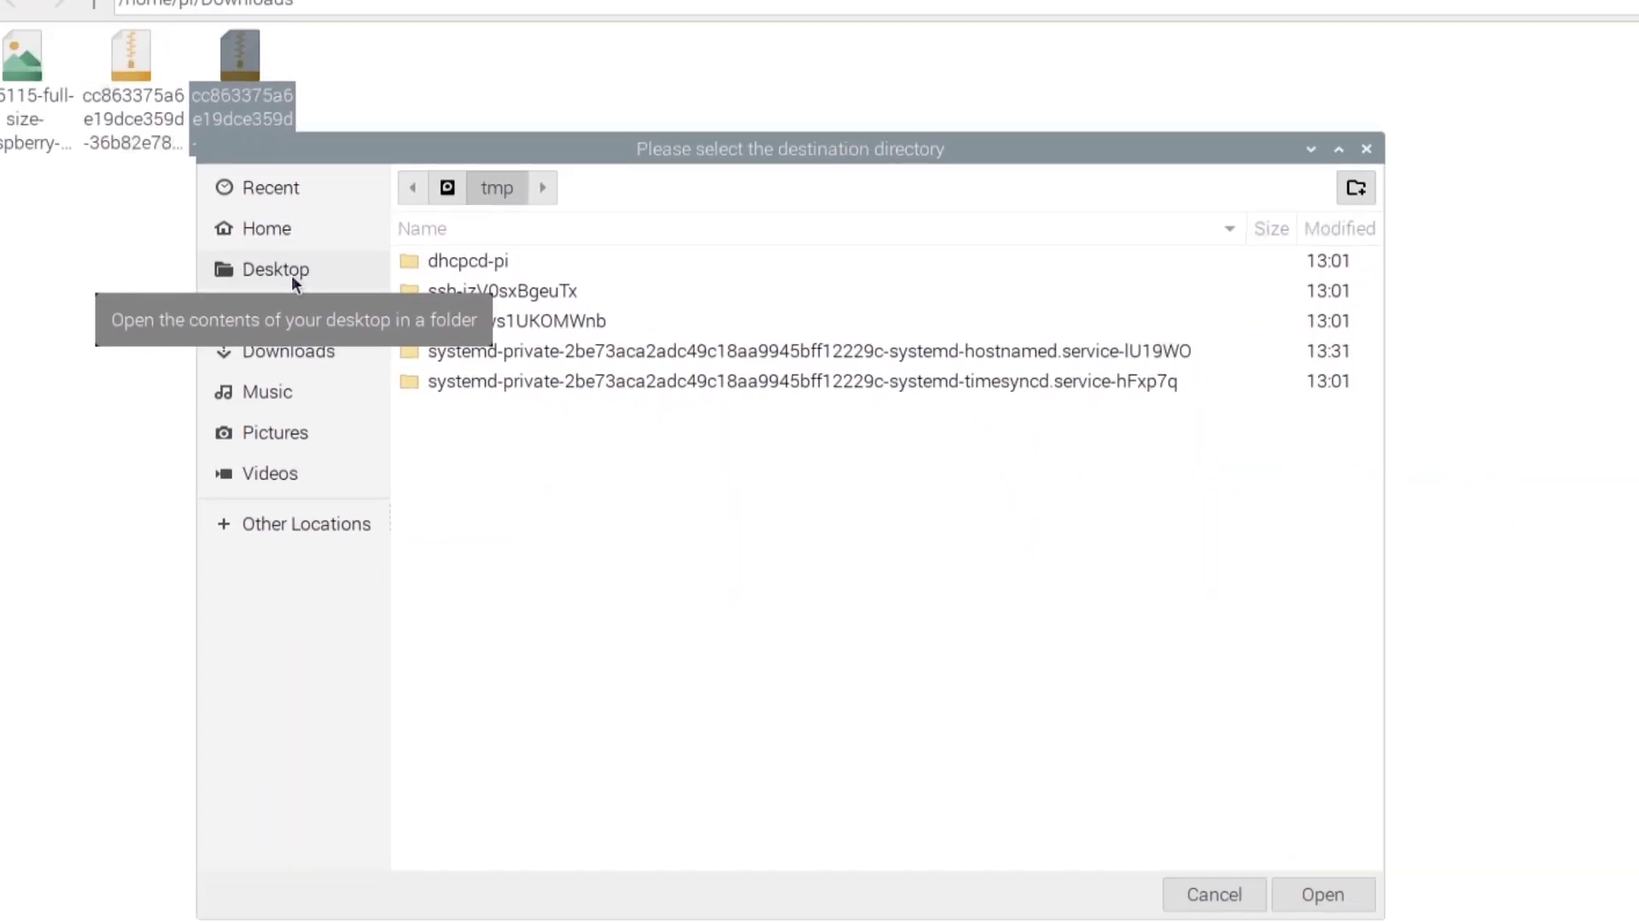
{"action": "left_click", "coordinate": [222, 190]}
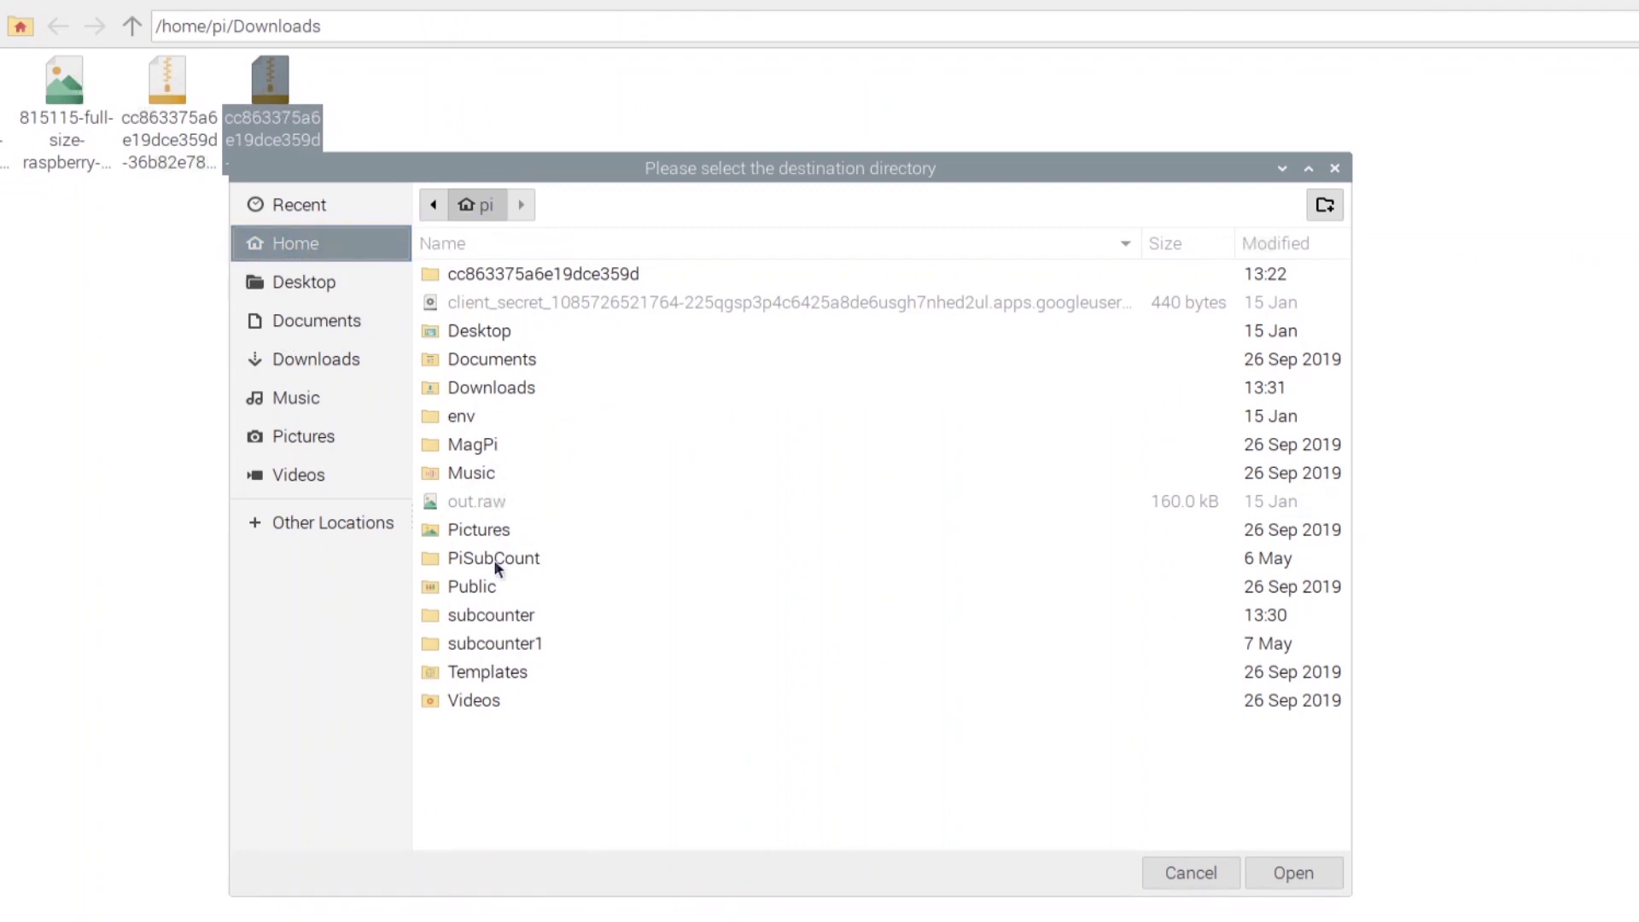
{"action": "double_click", "coordinate": [488, 615]}
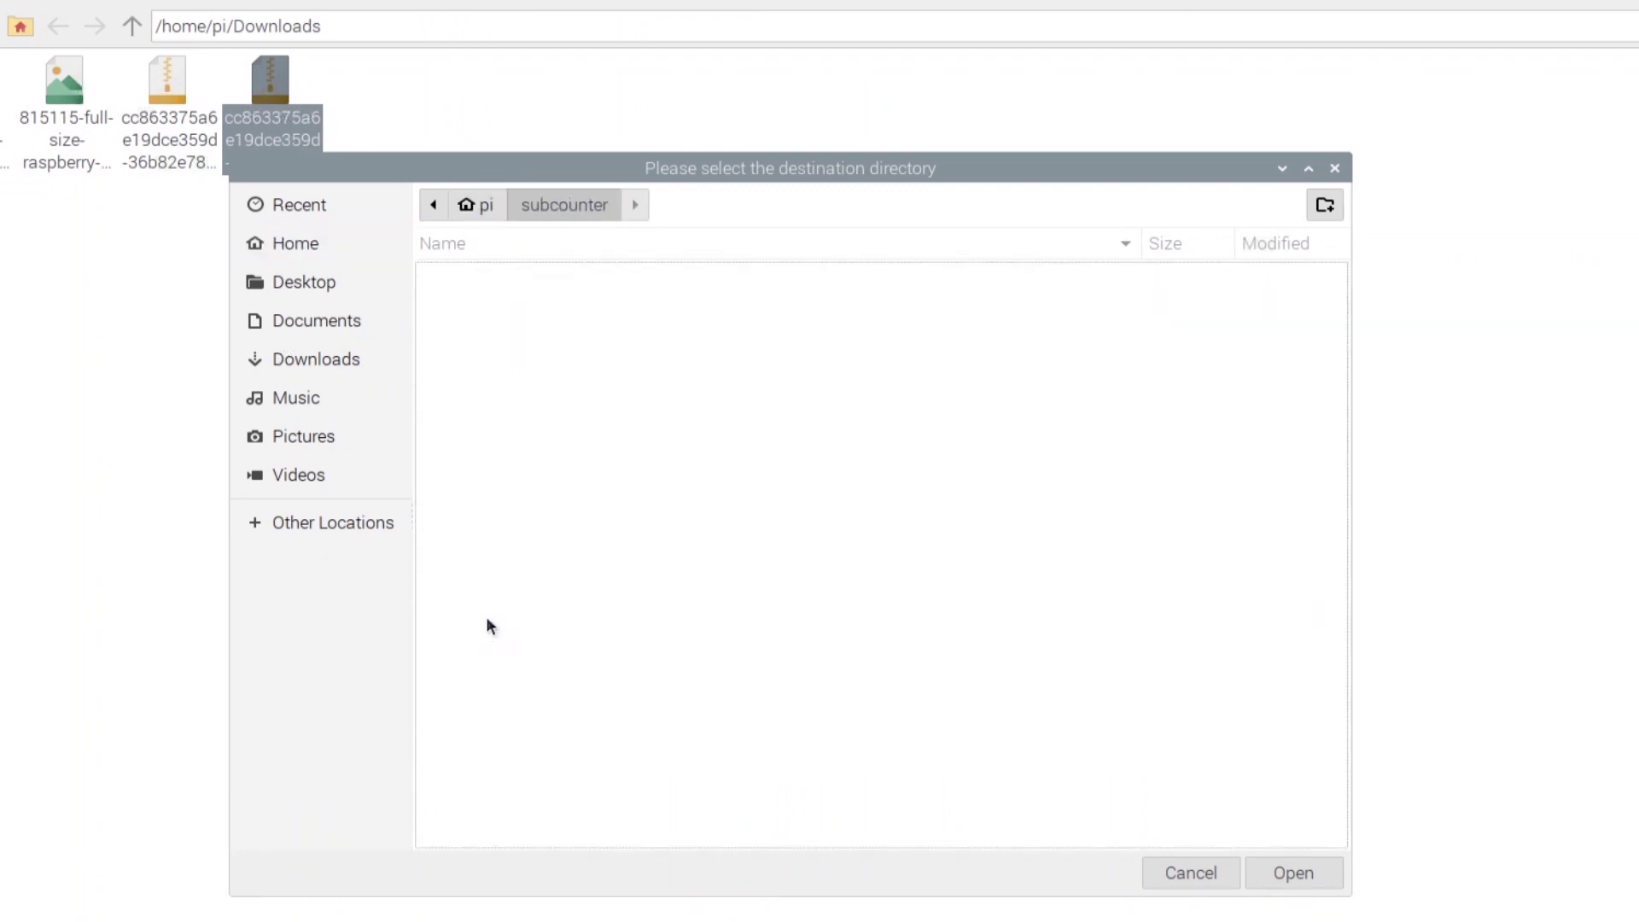
{"action": "left_click", "coordinate": [1292, 872]}
{"action": "left_click", "coordinate": [889, 780]}
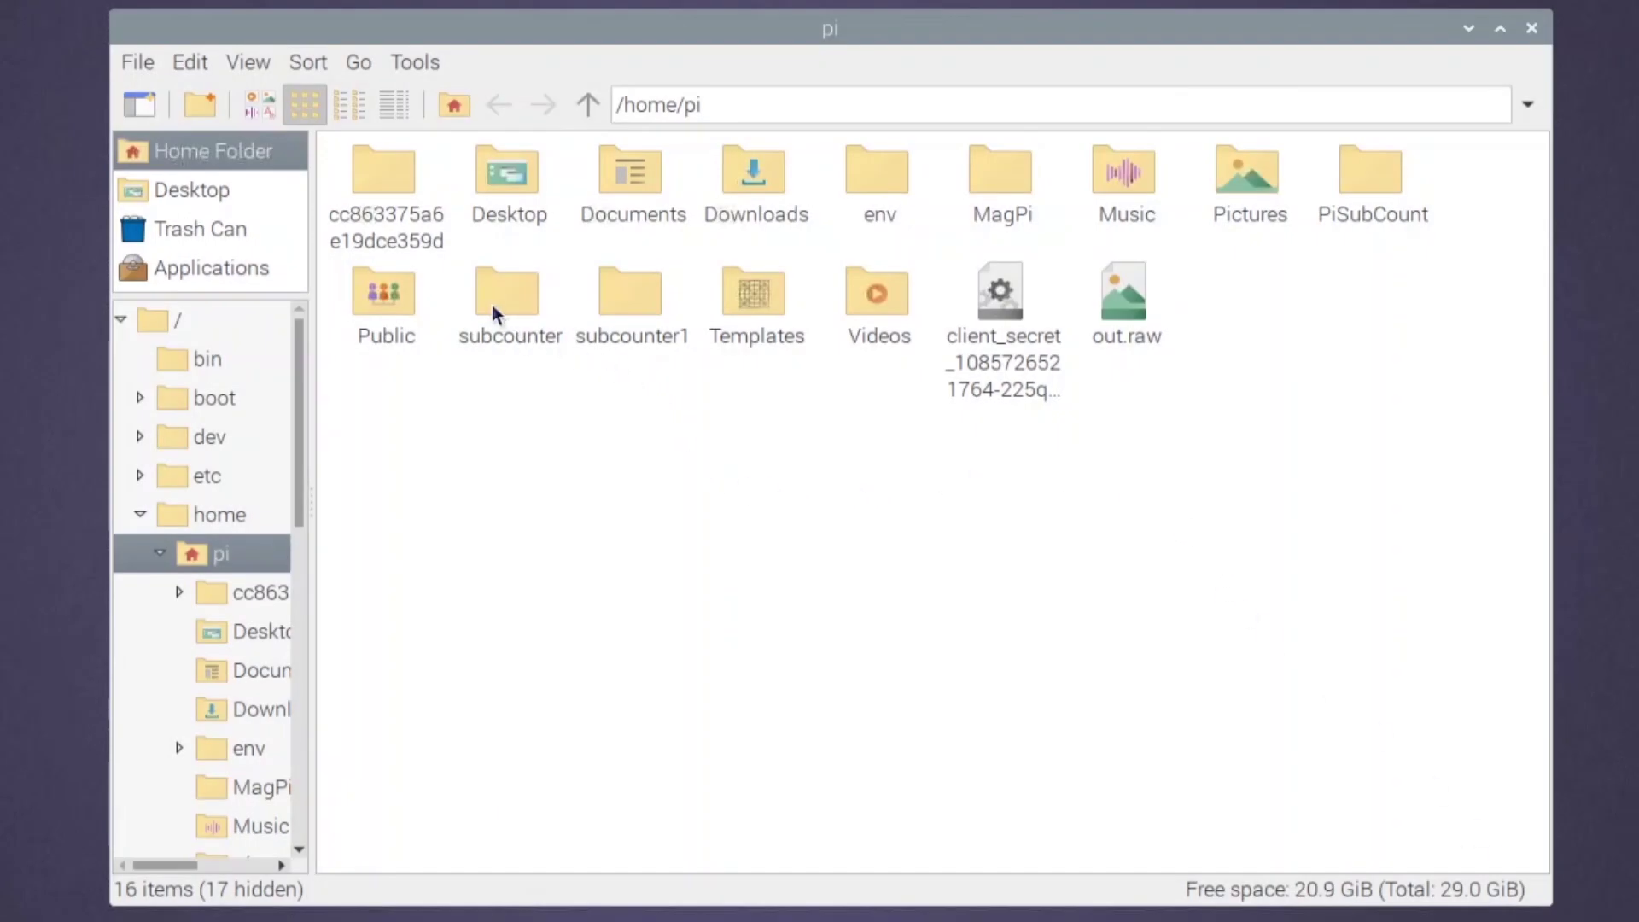
- Open the subcounter folder to confirm both extracted .py files are there
{"action": "double_click", "coordinate": [492, 306]}
{"action": "mouse_move", "coordinate": [489, 290]}
{"action": "left_mouse_down"}
{"action": "mouse_move", "coordinate": [438, 229]}
{"action": "mouse_move", "coordinate": [501, 284]}
{"action": "left_mouse_up"}
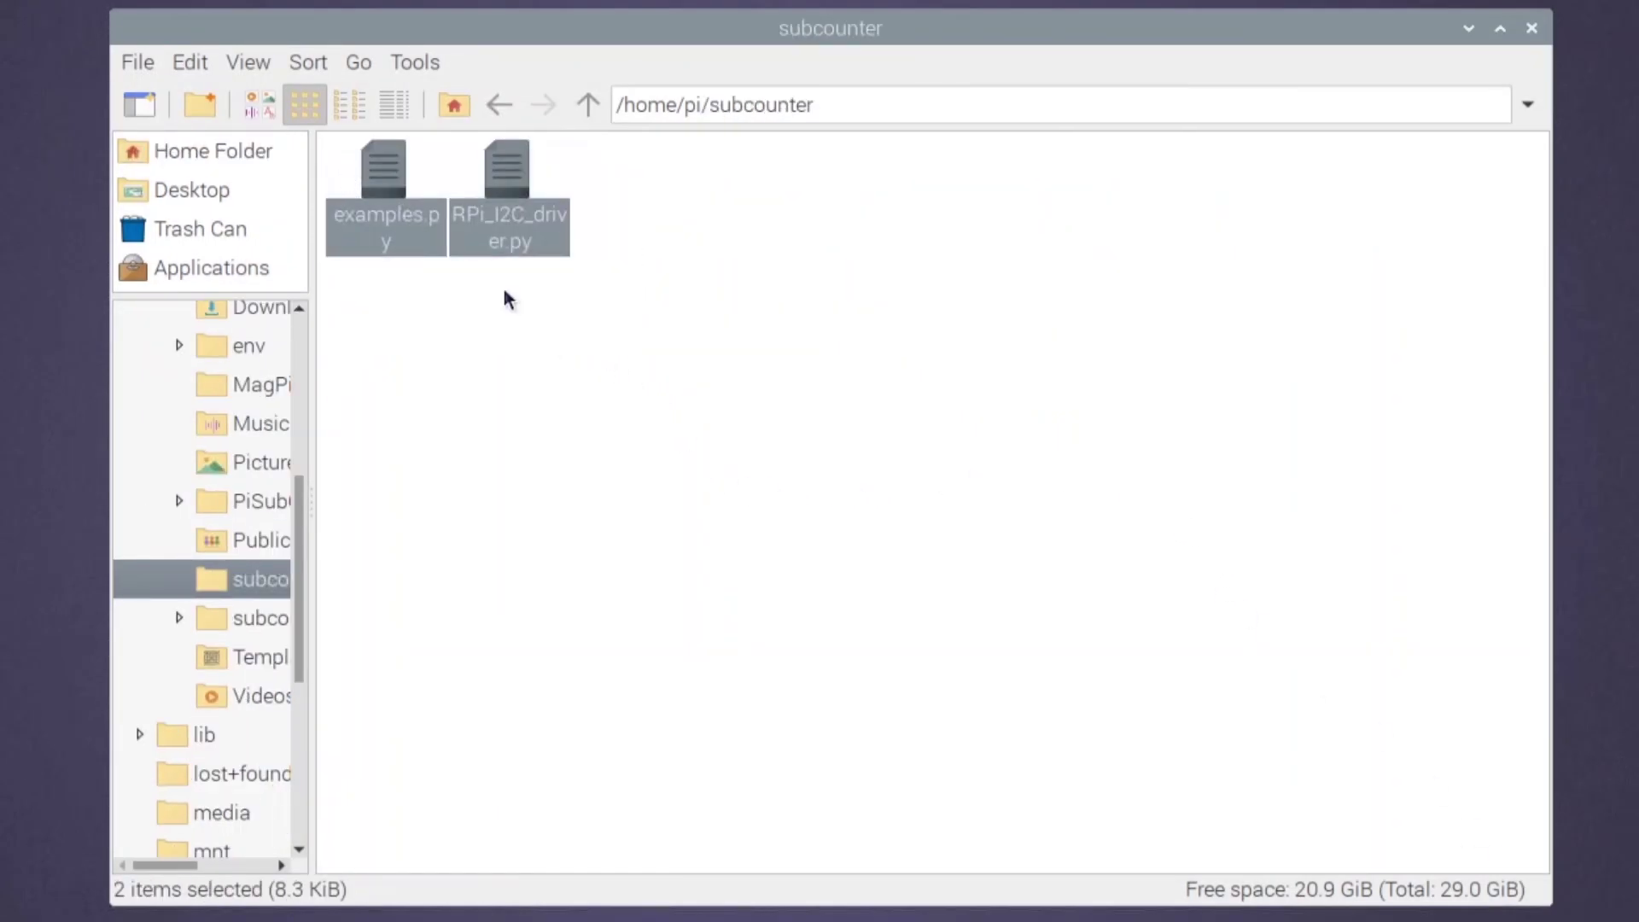
{"action": "left_click", "coordinate": [611, 361]}
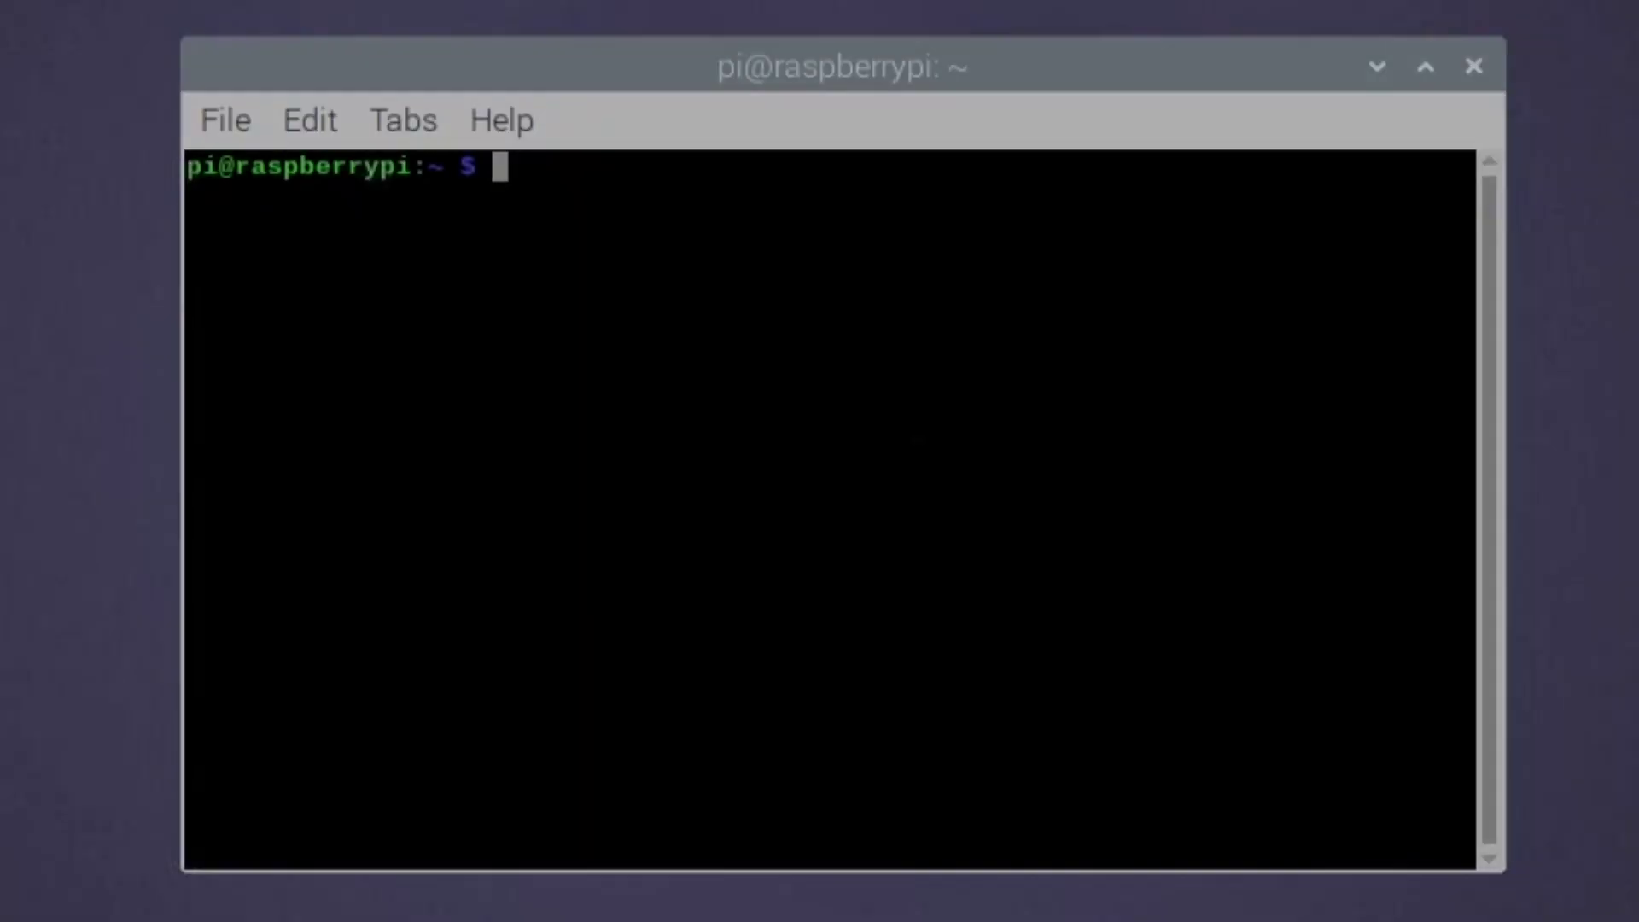
- Change into /home/pi/subcounter, clear the screen, and enter sudo nano RPi_I2C_driver.py
{"action": "type", "text": "cd /home"}
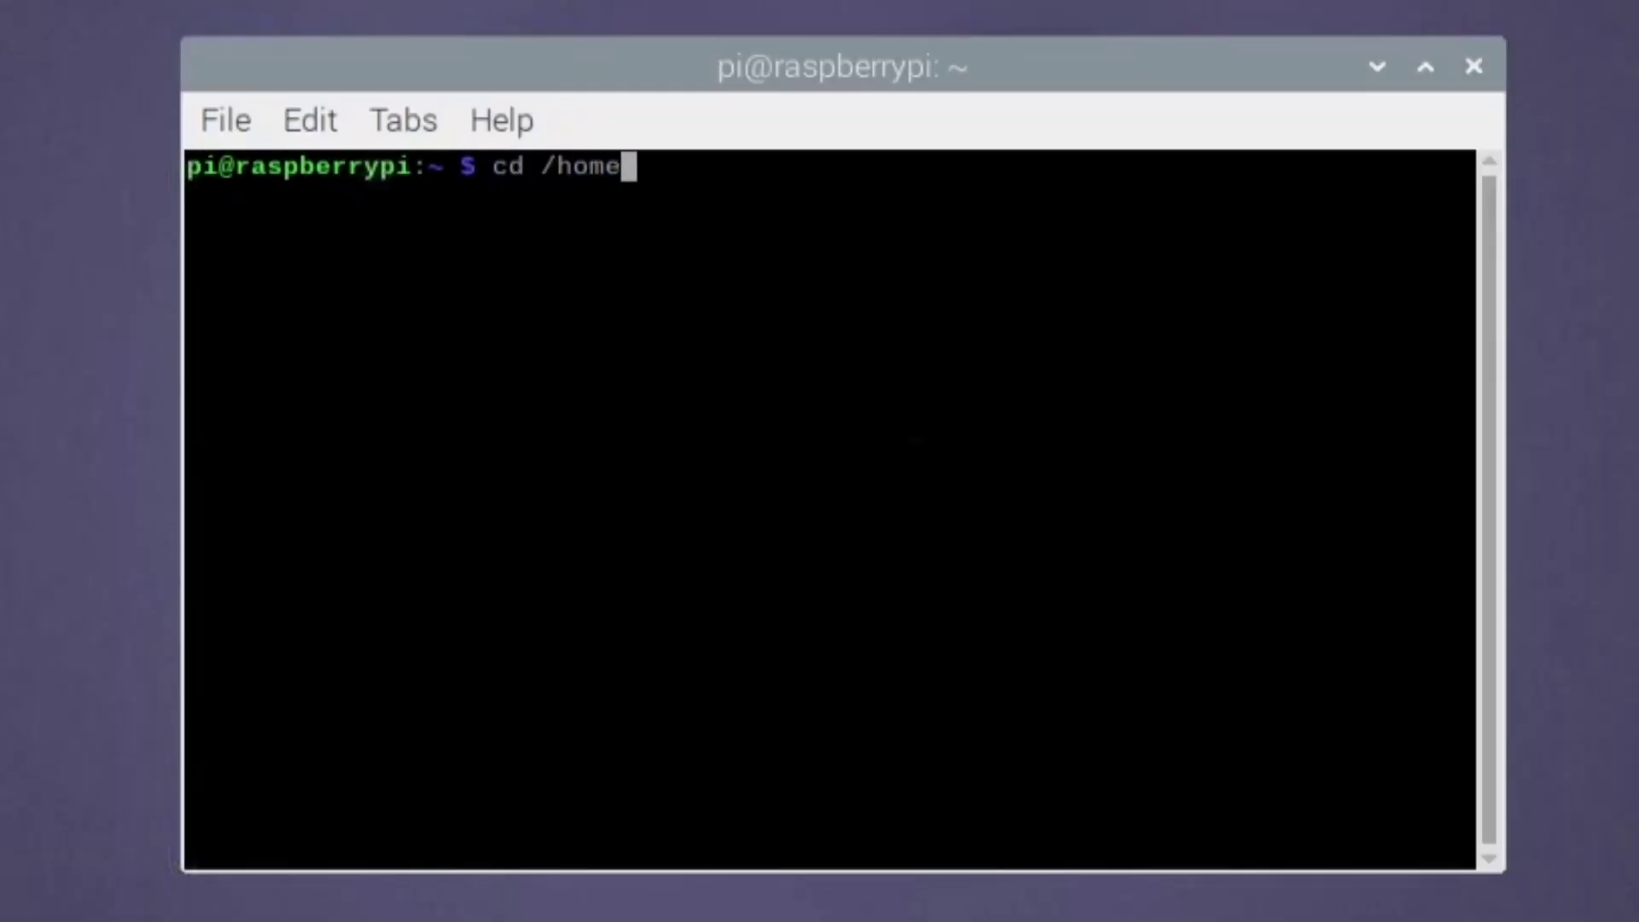
{"action": "type", "text": "/pi/subcounter"}
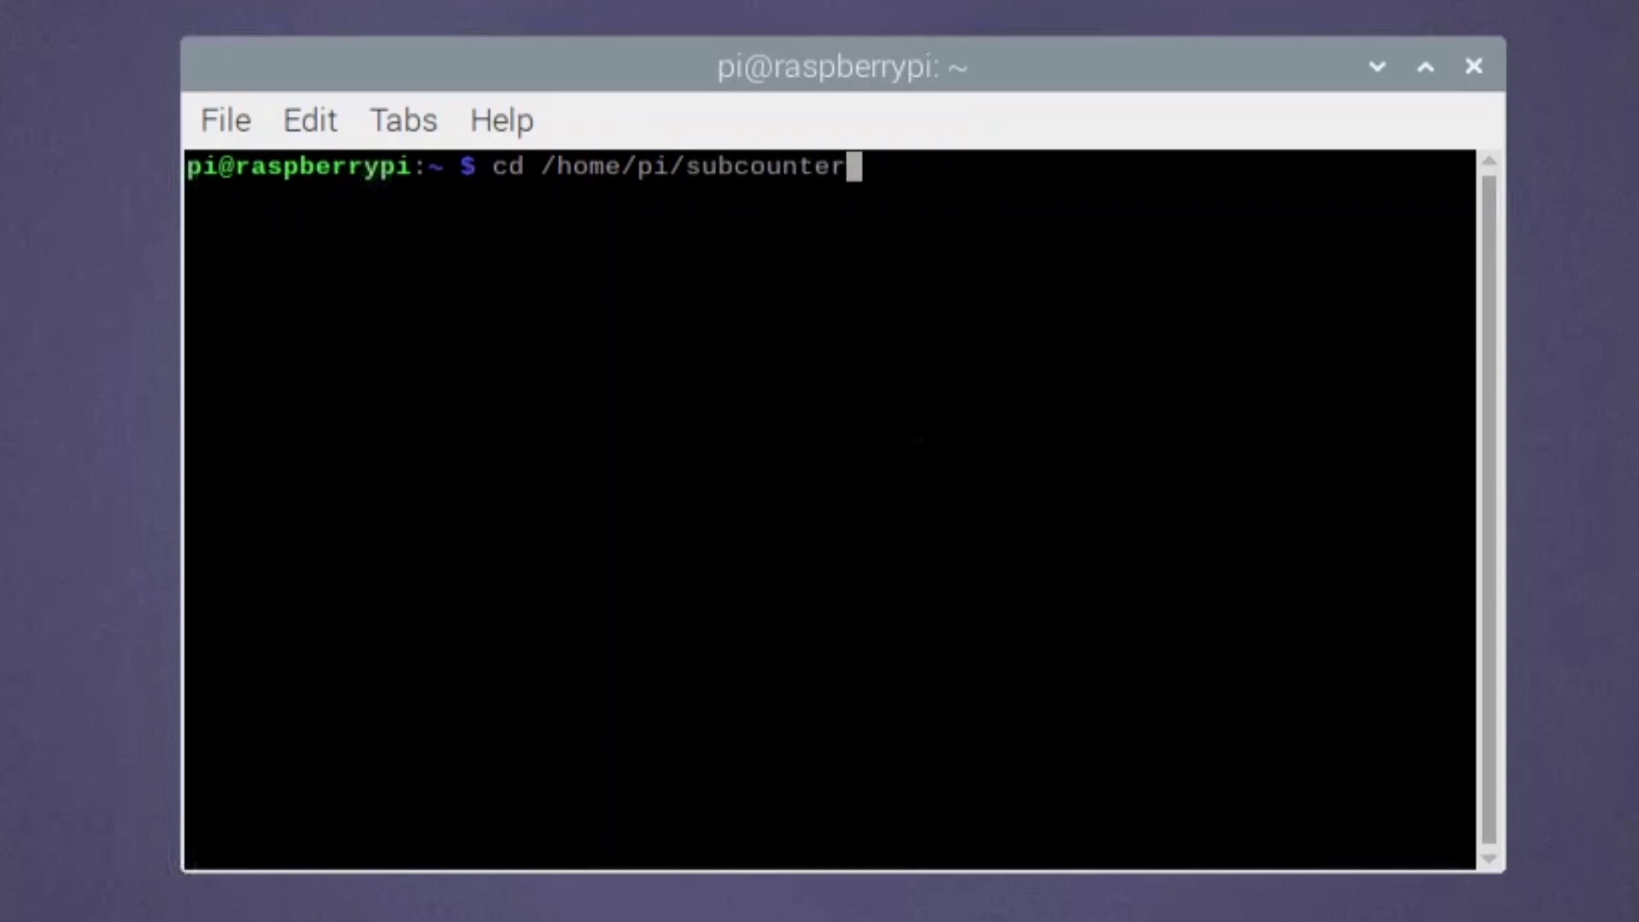
{"action": "key", "text": "Return"}
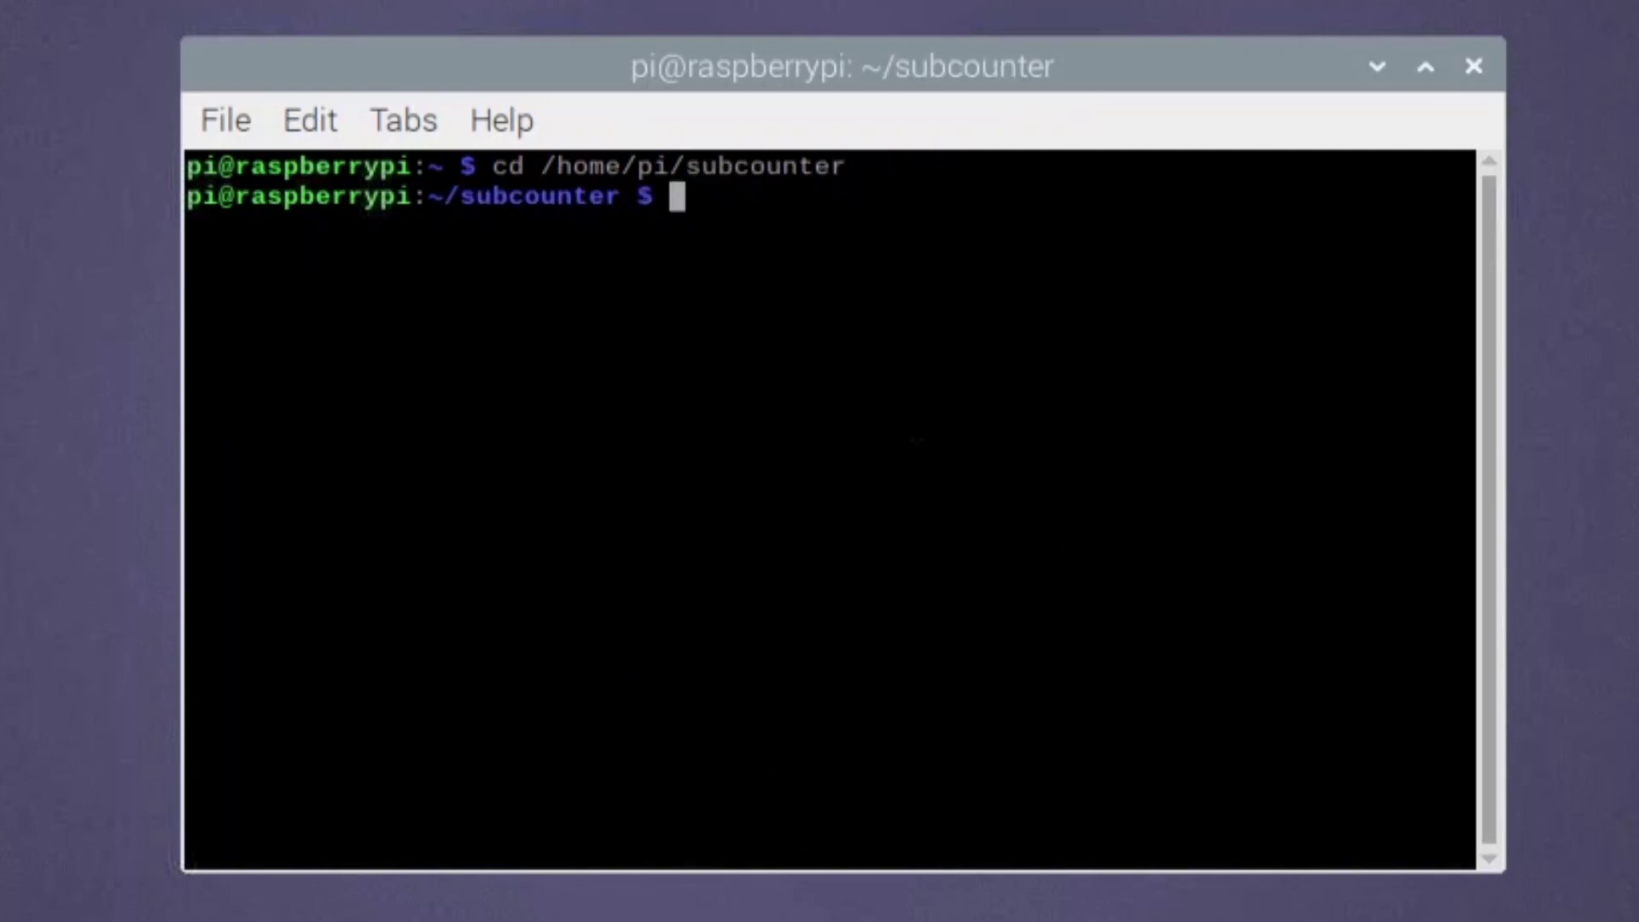
{"action": "key", "text": "ctrl+l"}
{"action": "type", "text": "sudo nano"}
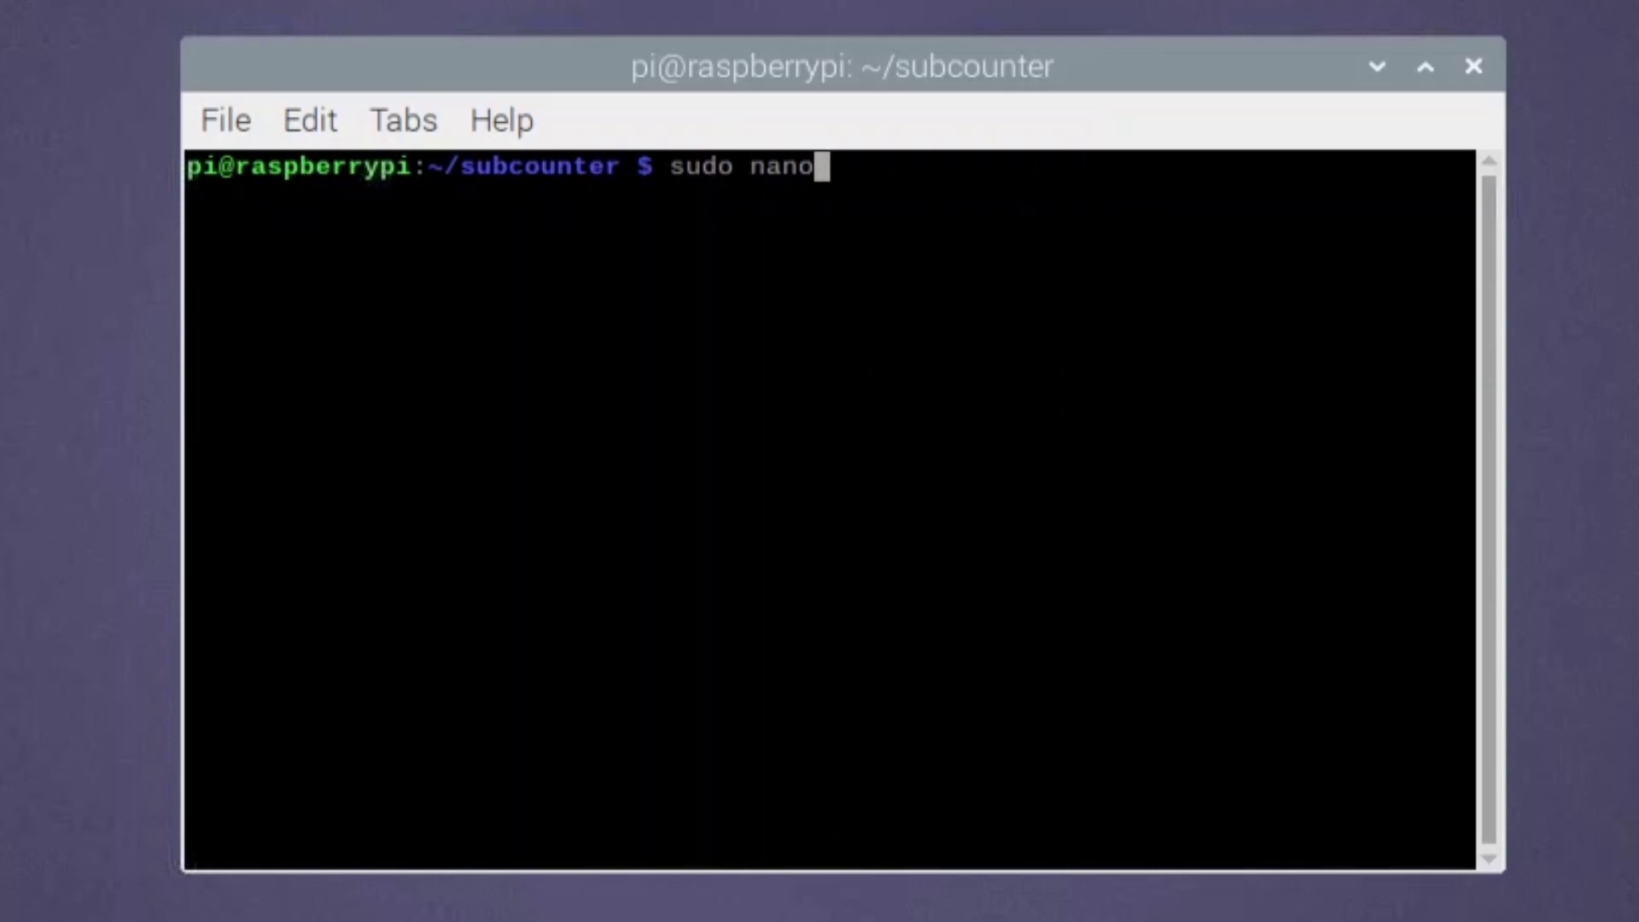
{"action": "type", "text": " RPi_"}
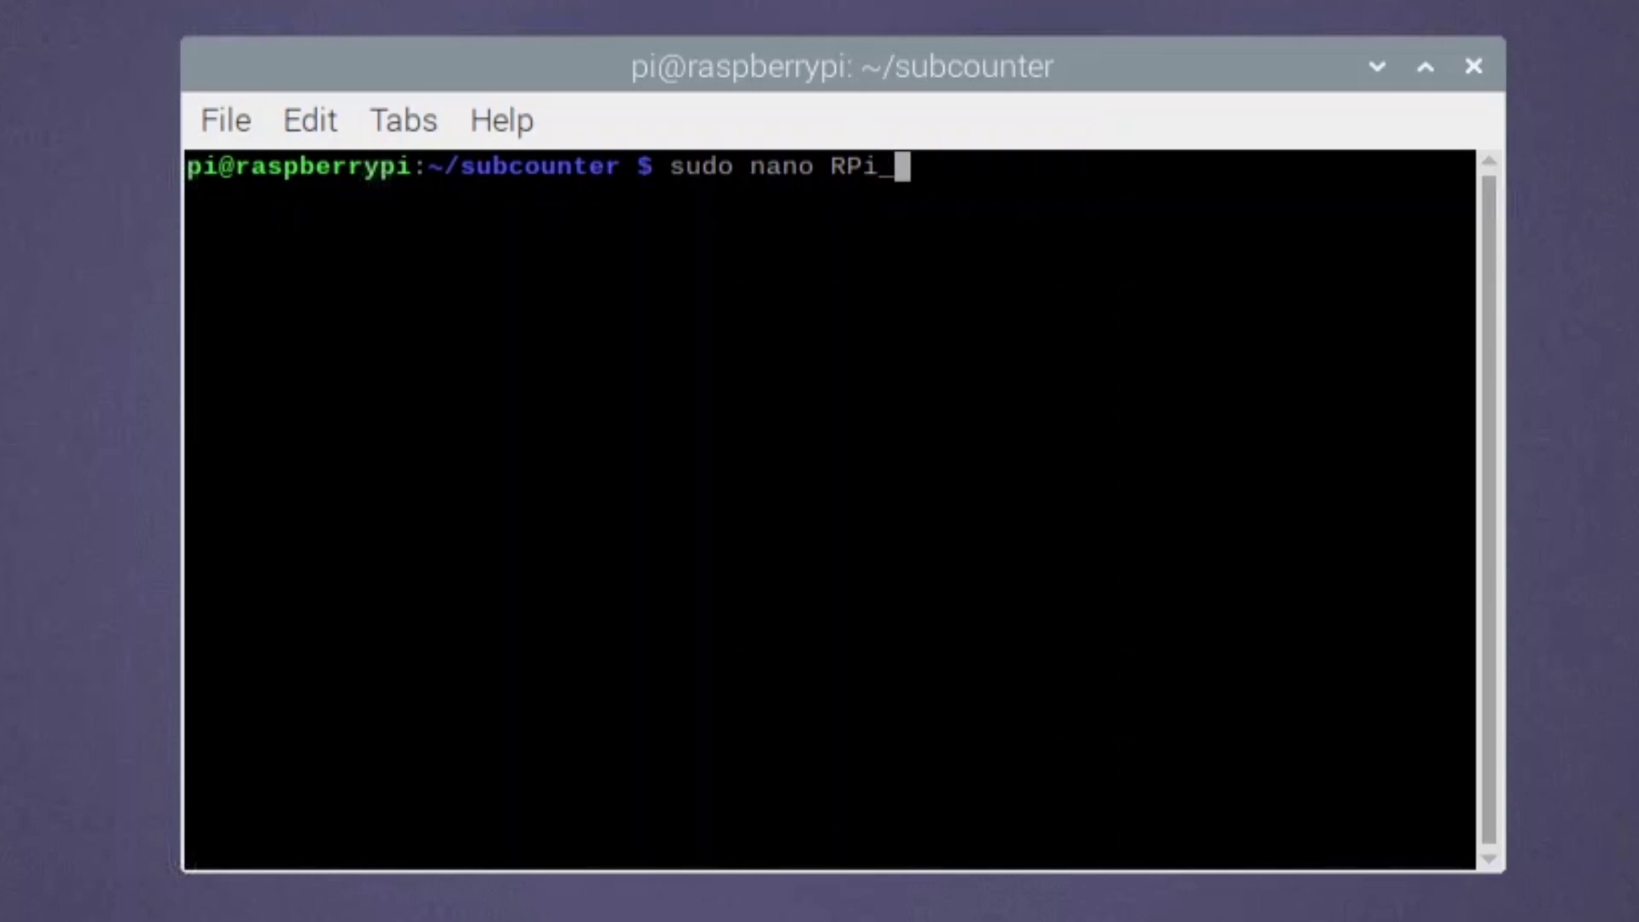
{"action": "type", "text": "I2C_"}
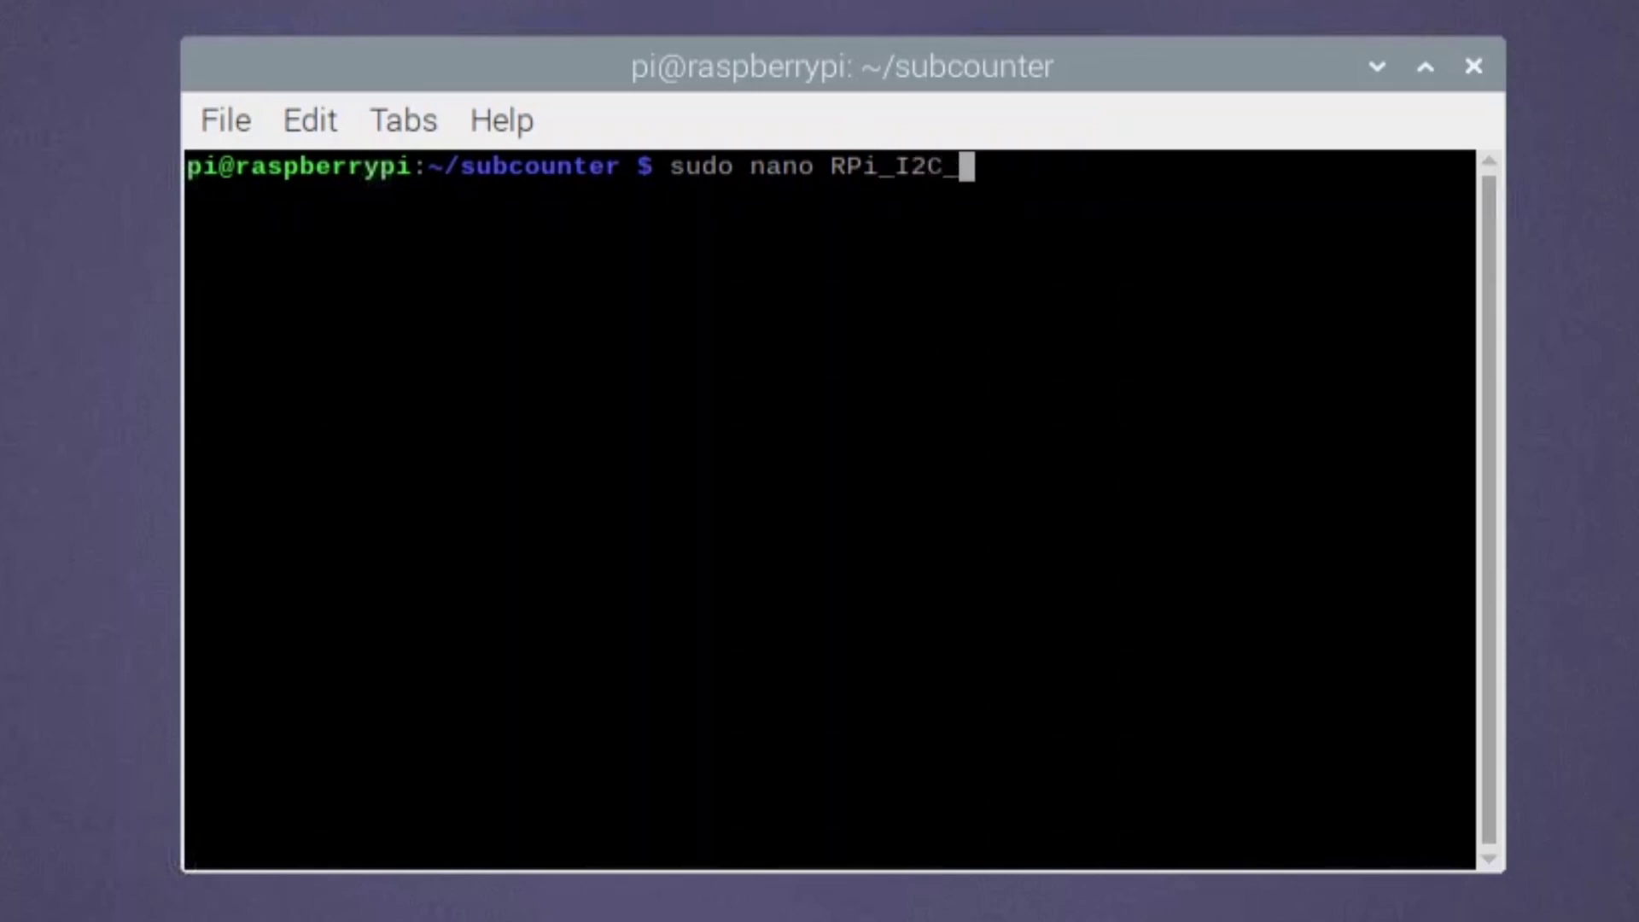
{"action": "type", "text": "driver.py"}
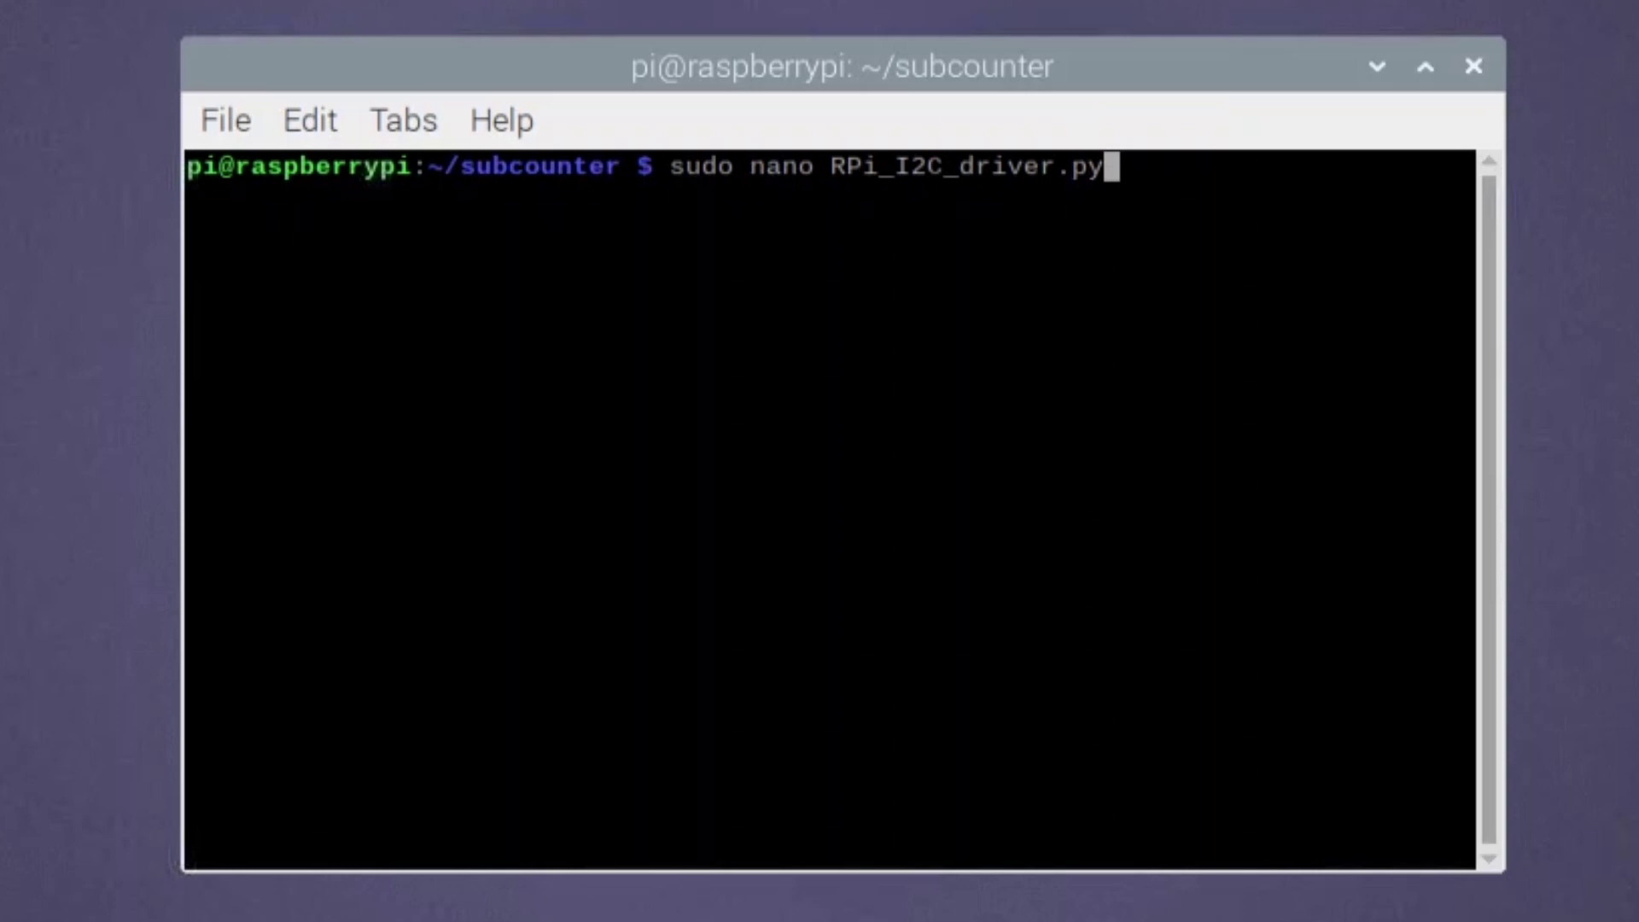
- Open RPi_I2C_driver.py in nano and move to the ADDRESS = 0x27 line
{"action": "key", "text": "Return"}
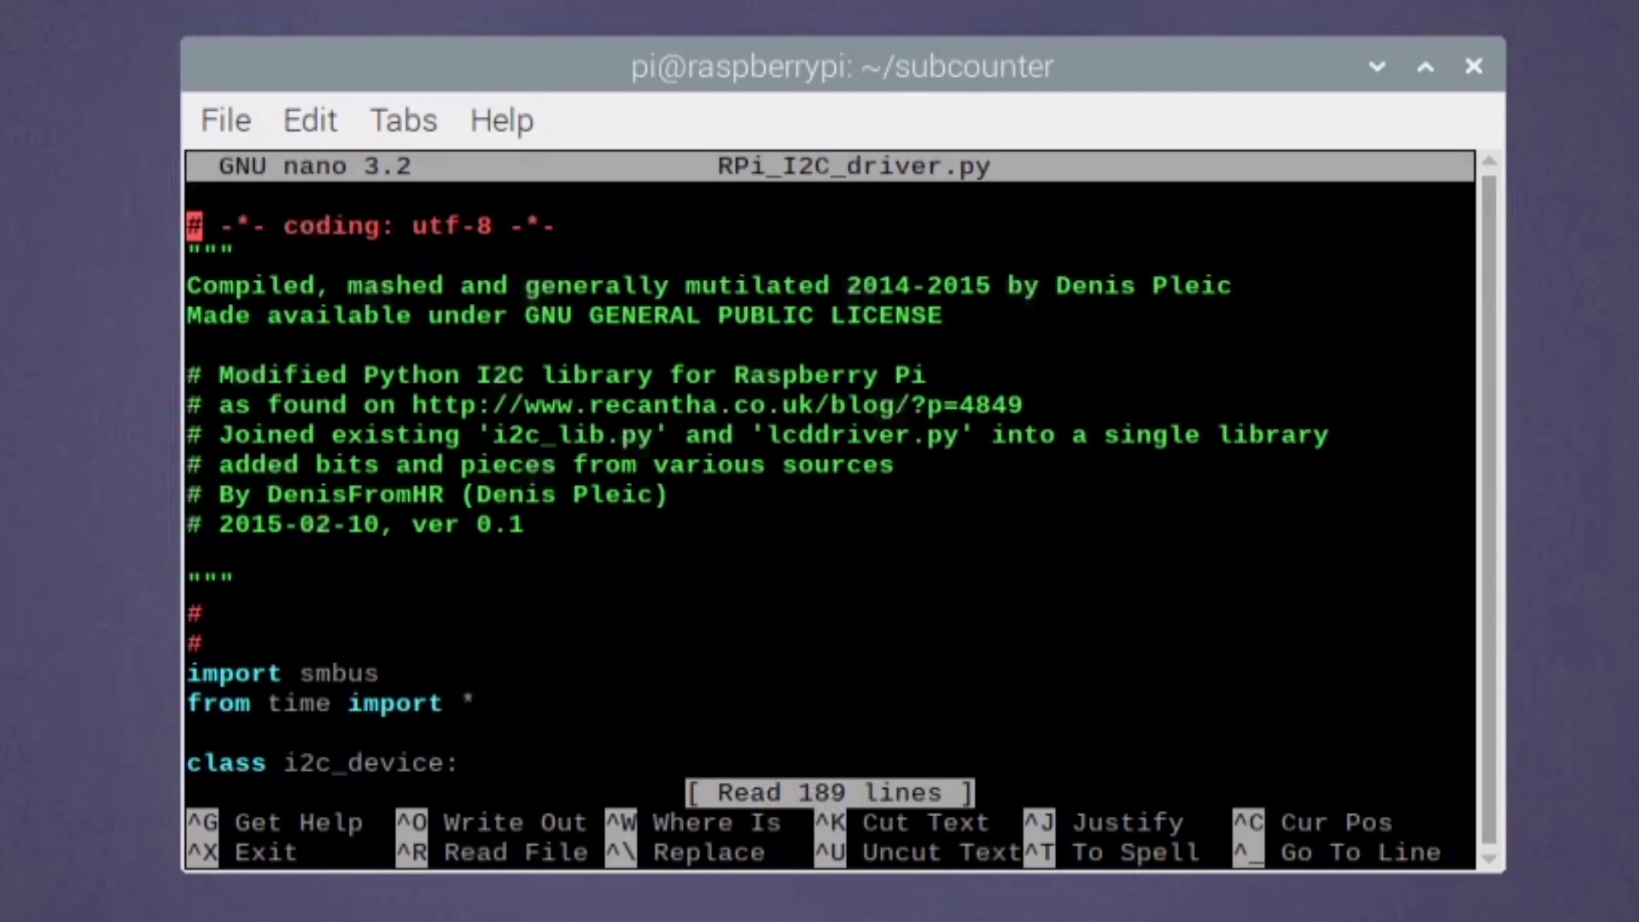
{"action": "key", "text": "Down"}
{"action": "key", "text": "Down"}
{"action": "key", "text": "Down"}
{"action": "key", "text": "Down"}
{"action": "key", "text": "Down"}
{"action": "key", "text": "Down"}
{"action": "key", "text": "Down"}
{"action": "key", "text": "Down"}
{"action": "key", "text": "Down"}
{"action": "key", "text": "Down"}
{"action": "key", "text": "Down"}
{"action": "key", "text": "Down"}
{"action": "key", "text": "Down"}
{"action": "key", "text": "Down"}
{"action": "key", "text": "Down"}
{"action": "key", "text": "Down"}
{"action": "key", "text": "Down"}
{"action": "key", "text": "Down"}
{"action": "key", "text": "Down"}
{"action": "key", "text": "Down"}
{"action": "key", "text": "Up"}
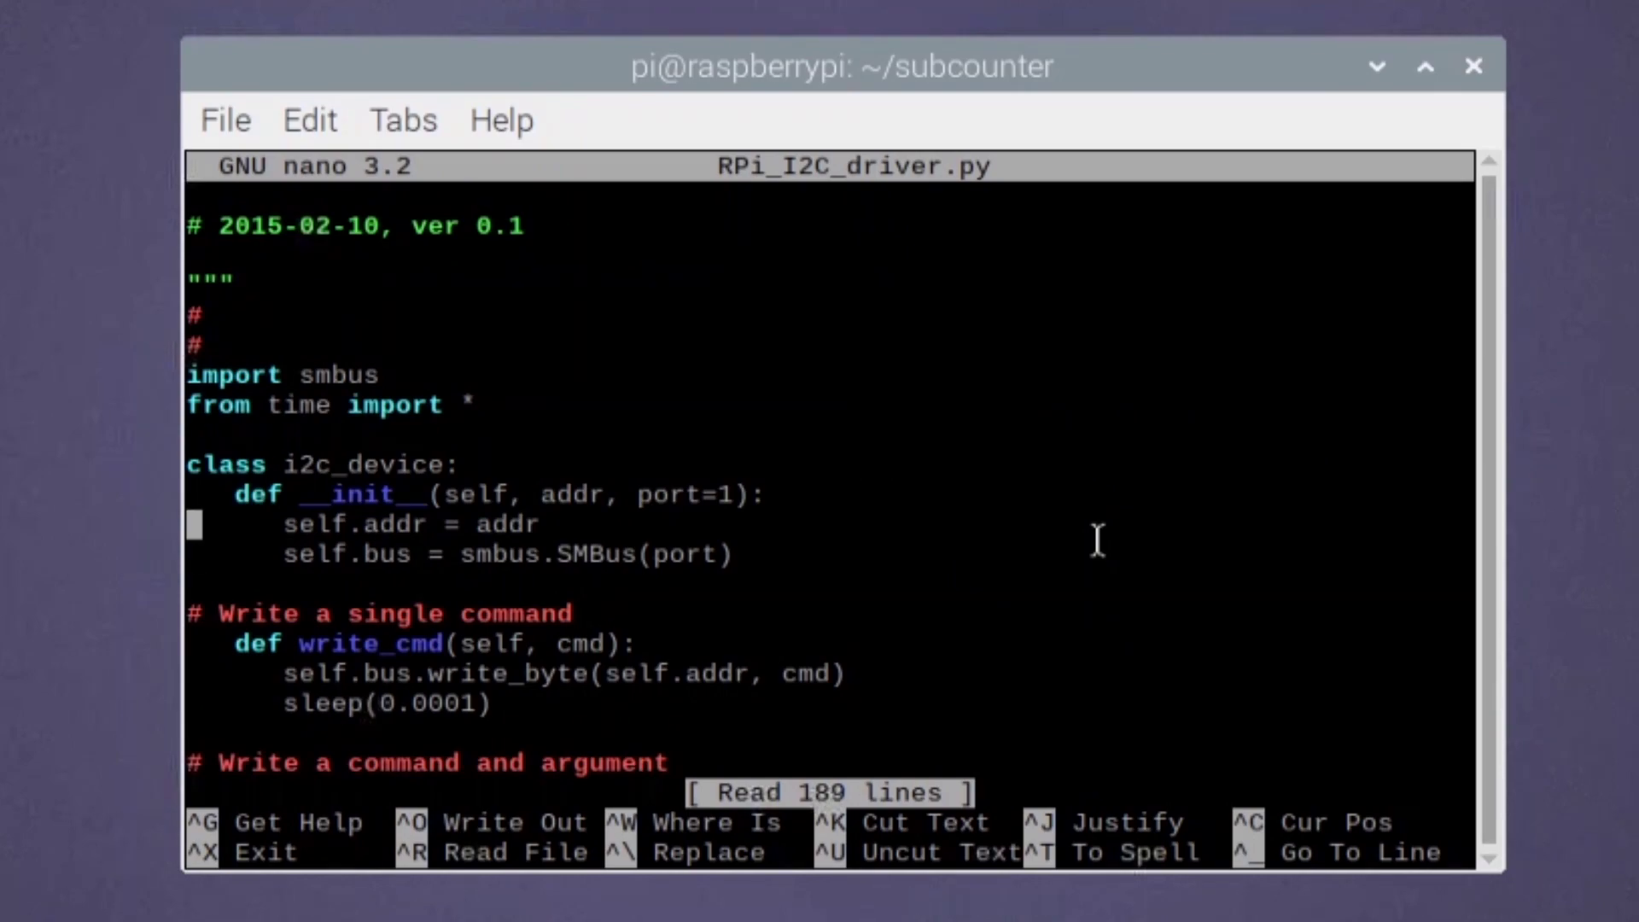
{"action": "key", "text": "Down"}
{"action": "key", "text": "Down"}
{"action": "key", "text": "Down"}
{"action": "key", "text": "Down"}
{"action": "key", "text": "Down"}
{"action": "key", "text": "Down"}
{"action": "key", "text": "Down"}
{"action": "key", "text": "Down"}
{"action": "key", "text": "Down"}
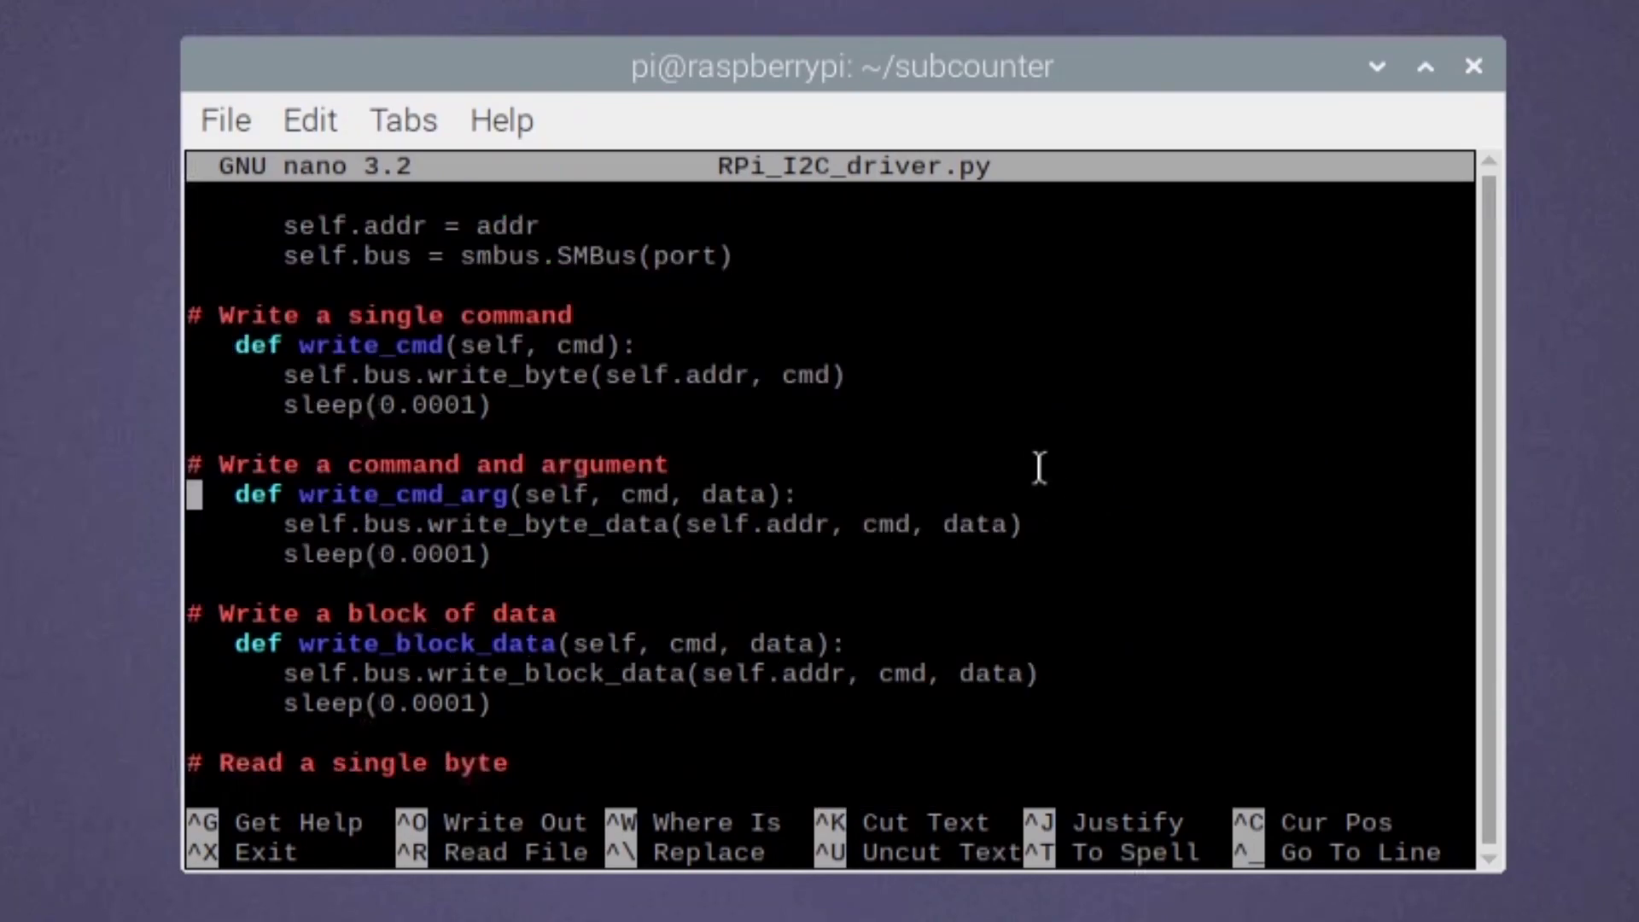
{"action": "key", "text": "Down"}
{"action": "key", "text": "Down"}
{"action": "key", "text": "Down"}
{"action": "key", "text": "Down"}
{"action": "key", "text": "Down"}
{"action": "key", "text": "Down"}
{"action": "key", "text": "Down"}
{"action": "key", "text": "Down"}
{"action": "key", "text": "Down"}
{"action": "key", "text": "Down"}
{"action": "key", "text": "Down"}
{"action": "key", "text": "Down"}
{"action": "key", "text": "Down"}
{"action": "key", "text": "Down"}
{"action": "key", "text": "Down"}
{"action": "key", "text": "Down"}
{"action": "key", "text": "Down"}
{"action": "key", "text": "Down"}
{"action": "key", "text": "Down"}
{"action": "key", "text": "Down"}
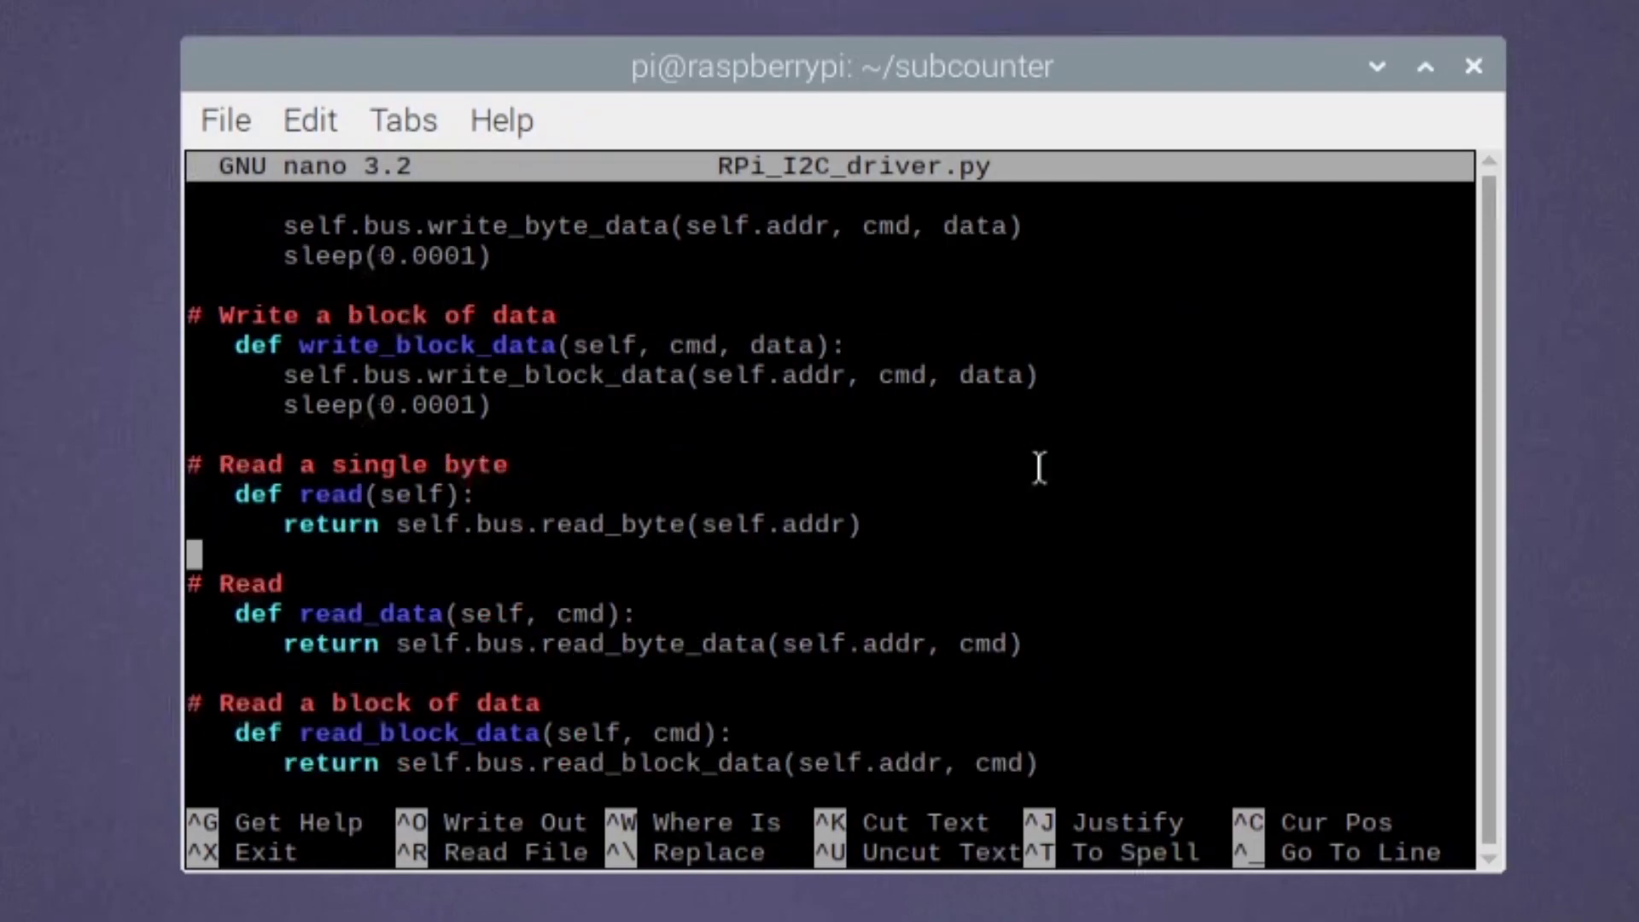
{"action": "key", "text": "Right"}
{"action": "key", "text": "Right"}
{"action": "key", "text": "Right"}
{"action": "key", "text": "Right"}
{"action": "key", "text": "Right"}
{"action": "key", "text": "Right"}
{"action": "key", "text": "Right"}
{"action": "key", "text": "Right"}
{"action": "key", "text": "Right"}
{"action": "key", "text": "Right"}
{"action": "key", "text": "Right"}
{"action": "key", "text": "Right"}
{"action": "key", "text": "Right"}
{"action": "key", "text": "Right"}
{"action": "key", "text": "Right"}
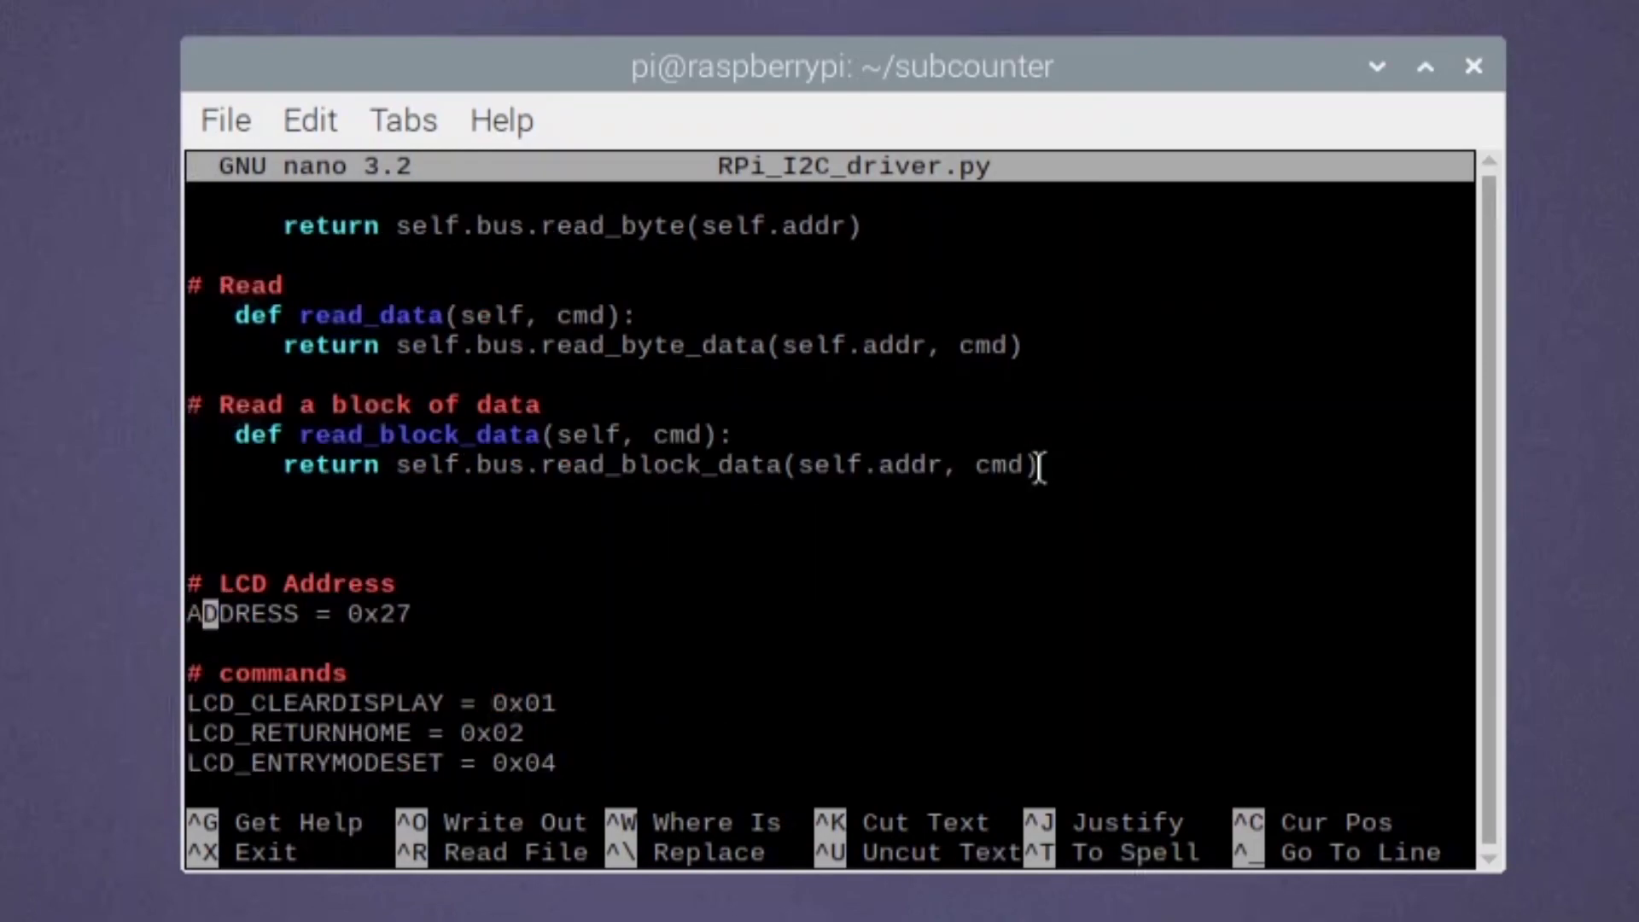
{"action": "key", "text": "Left"}
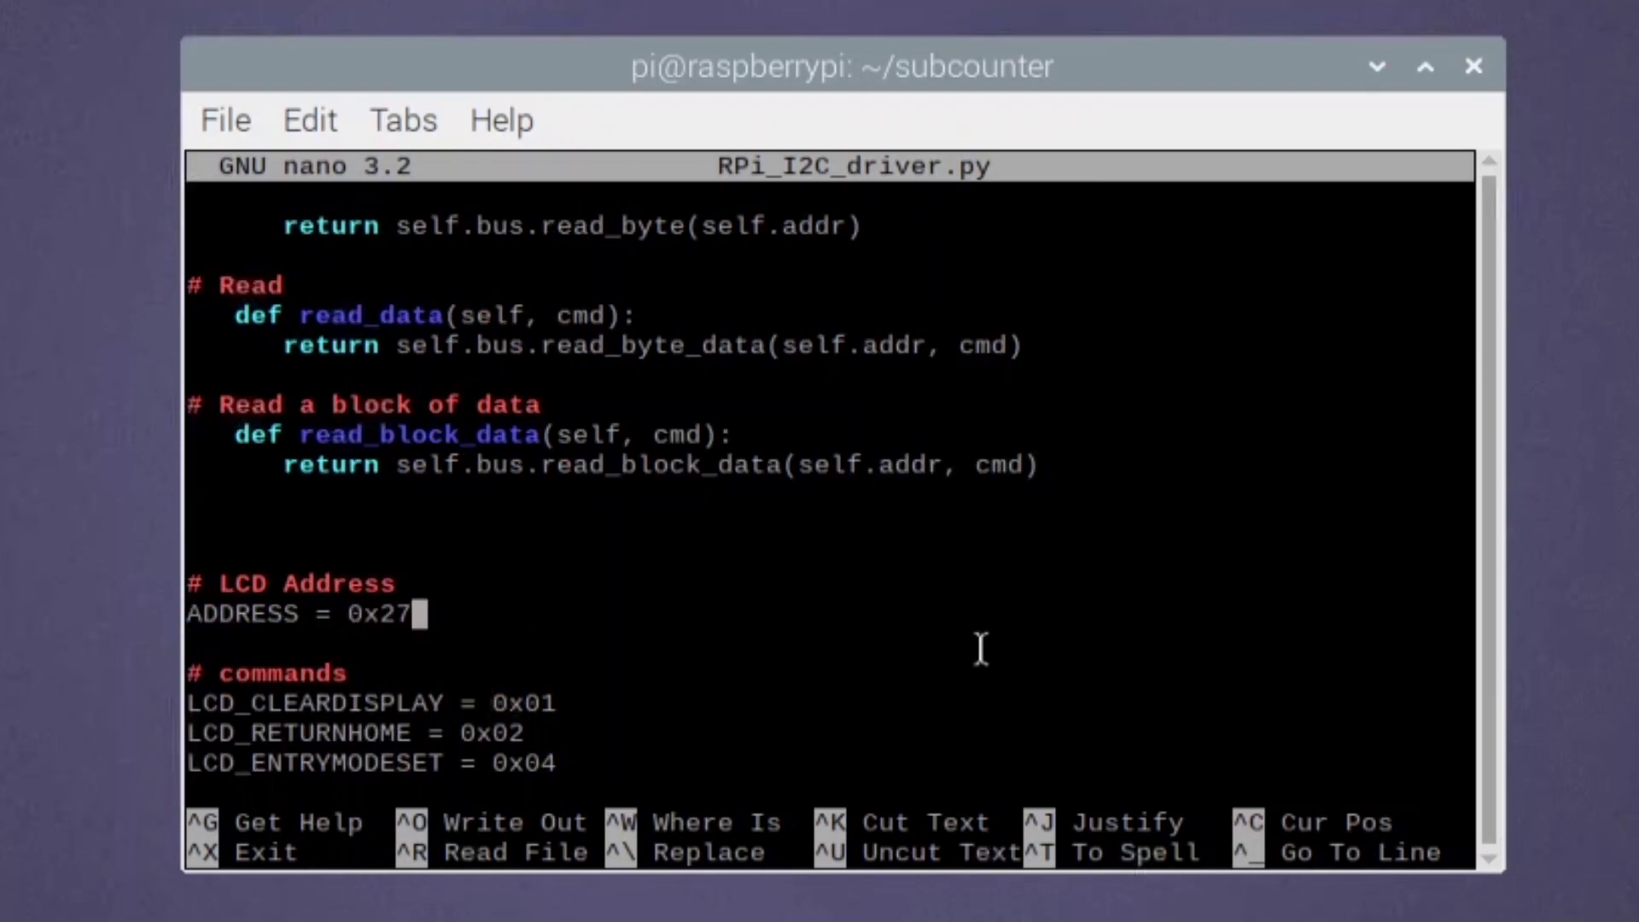
- Retype the LCD address as 0x27 and start exiting nano with Ctrl+X
{"action": "left_click_drag", "start_coordinate": [348, 615], "coordinate": [417, 615]}
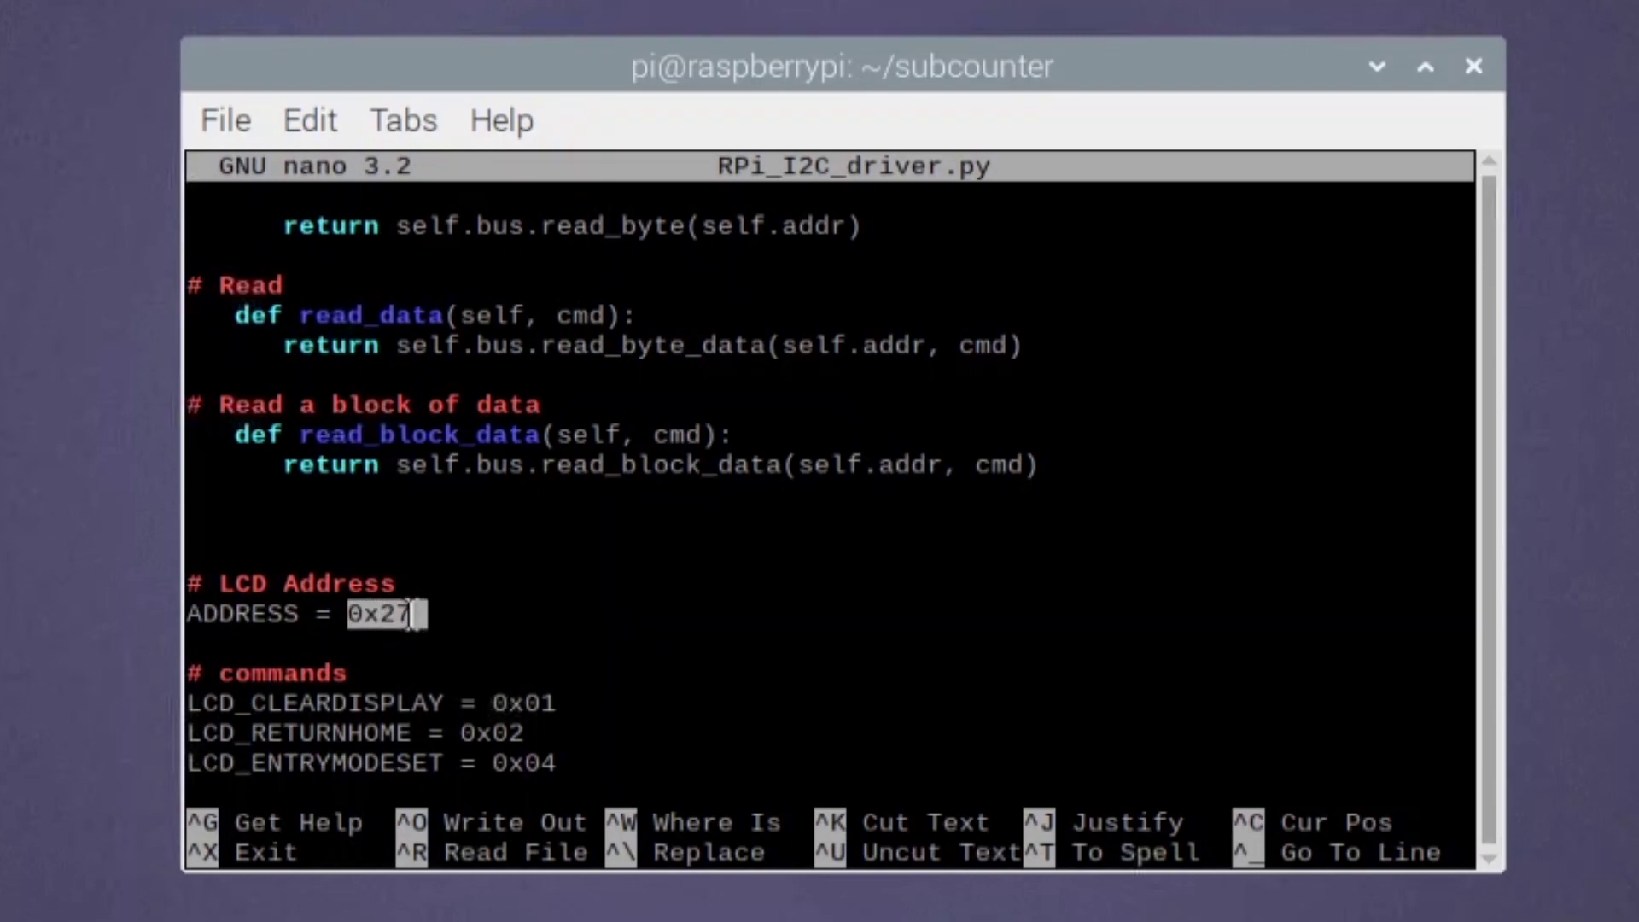
{"action": "left_click", "coordinate": [572, 615]}
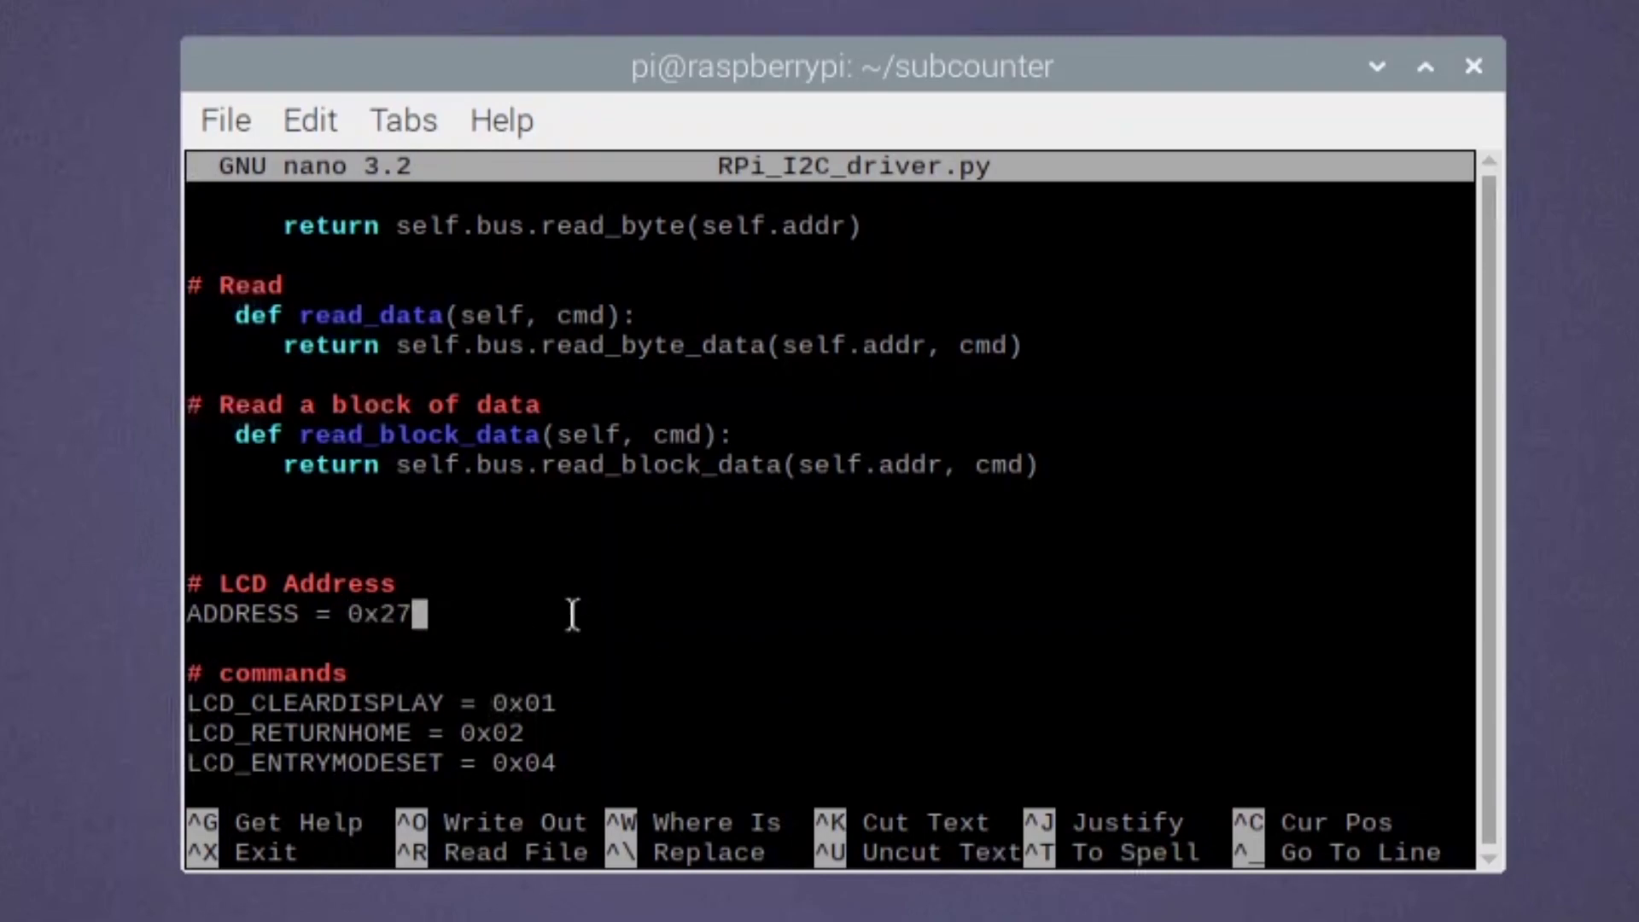
{"action": "key", "text": "BackSpace"}
{"action": "key", "text": "BackSpace"}
{"action": "type", "text": "27"}
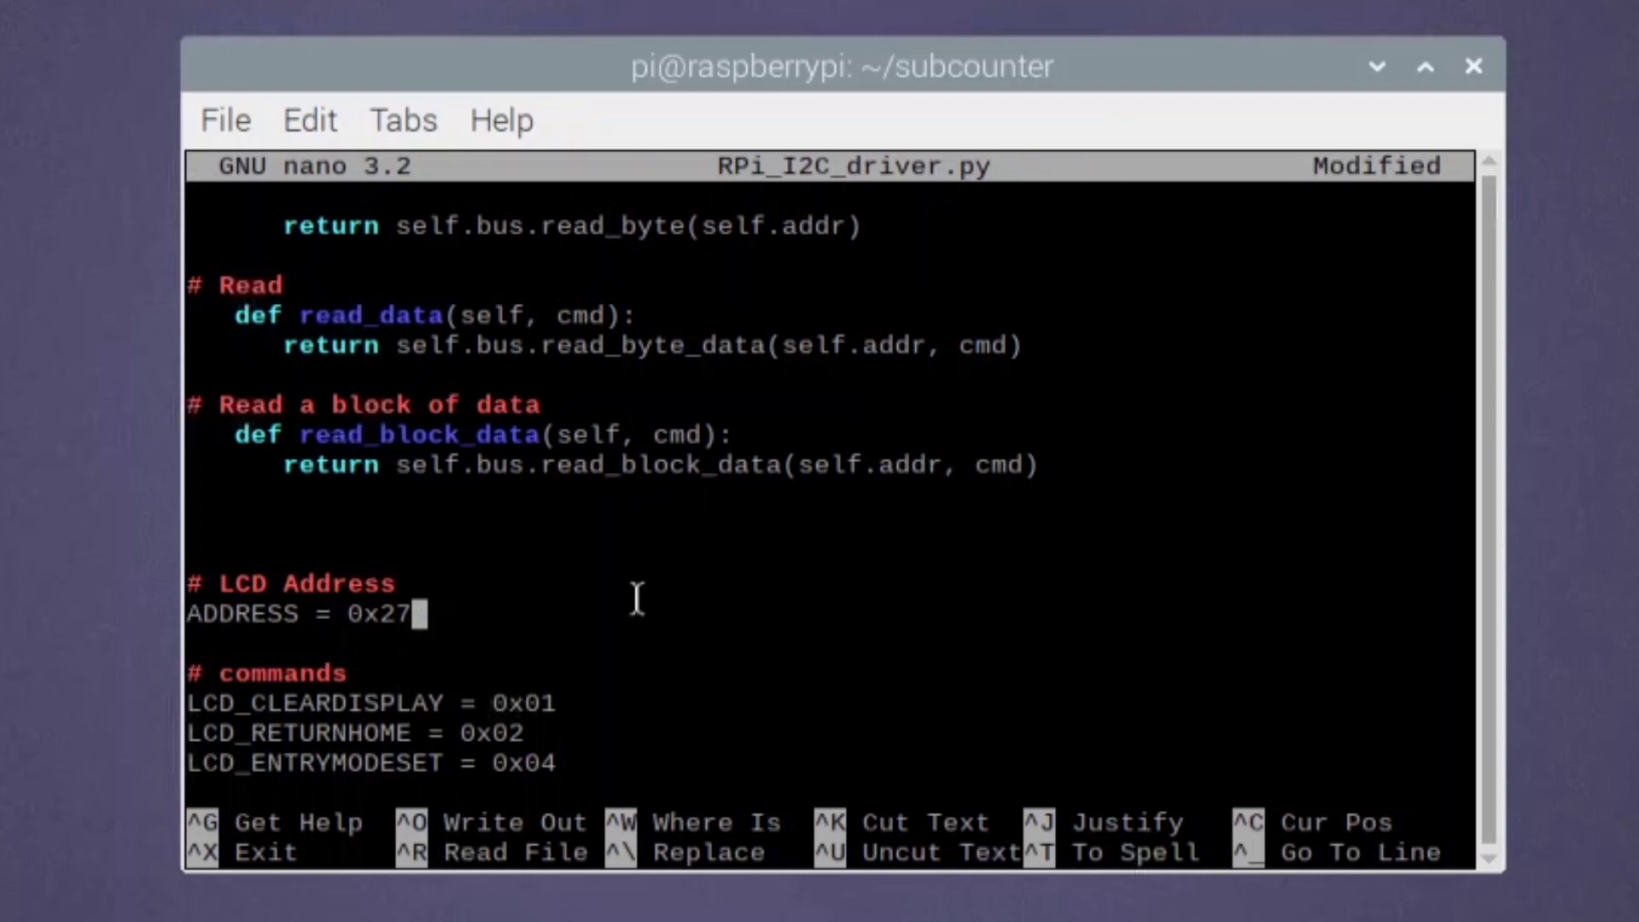
{"action": "scroll", "coordinate": [636, 597], "scroll_direction": "down", "scroll_amount": 2}
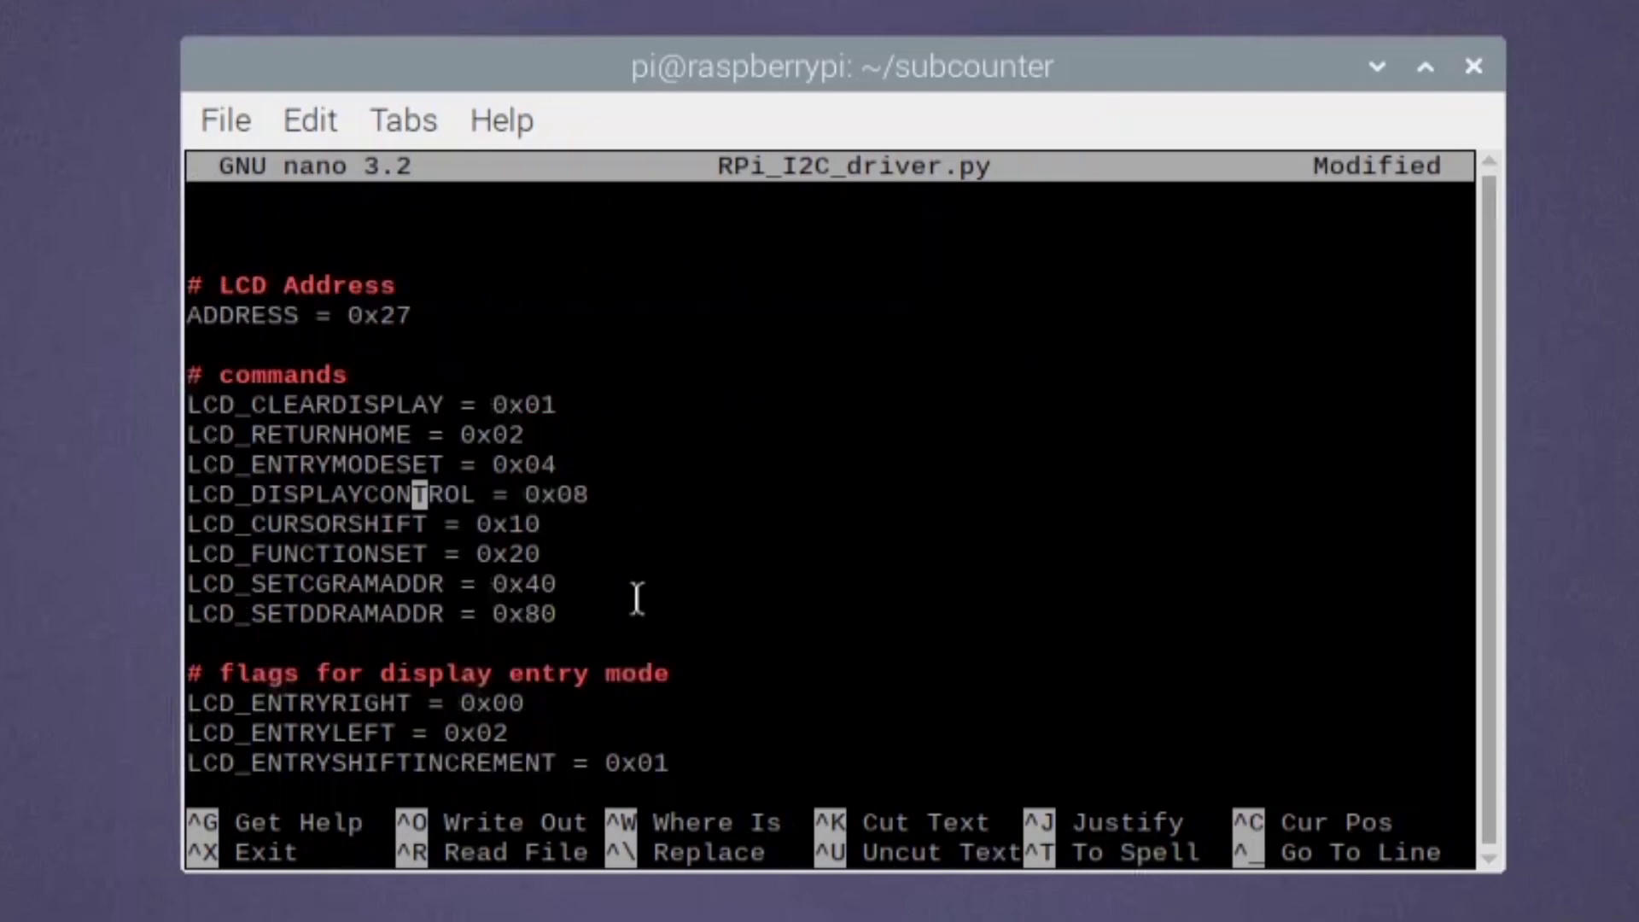
{"action": "key", "text": "ctrl+x"}
- Save RPi_I2C_driver.py under its own name and open a new subcounter.py in nano
{"action": "key", "text": "y"}
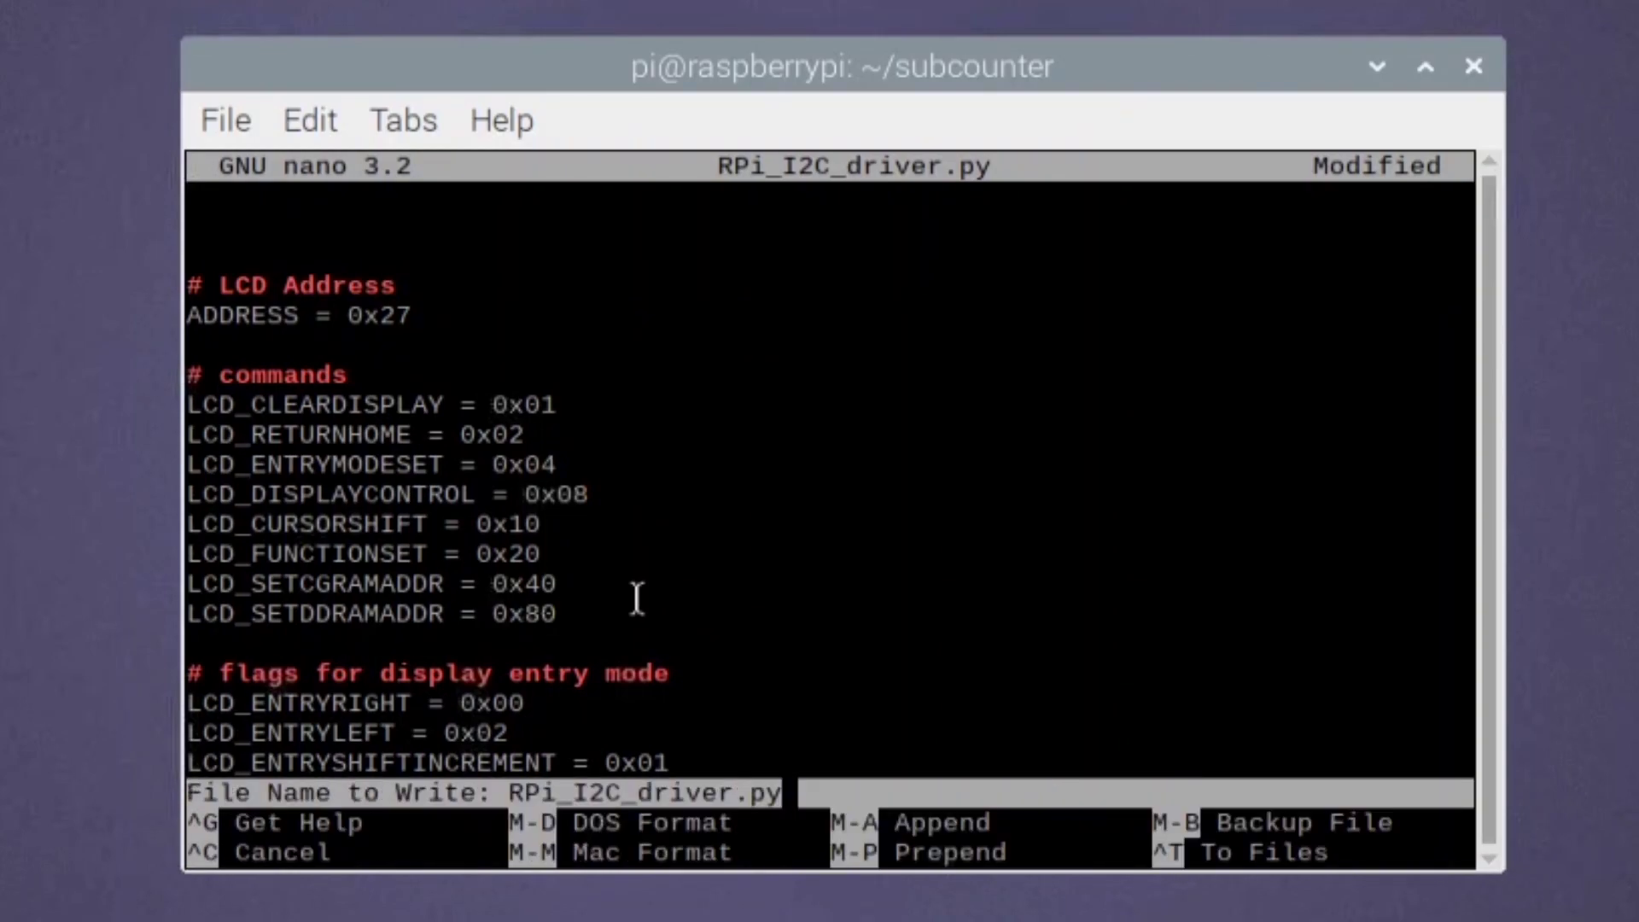
{"action": "key", "text": "Return"}
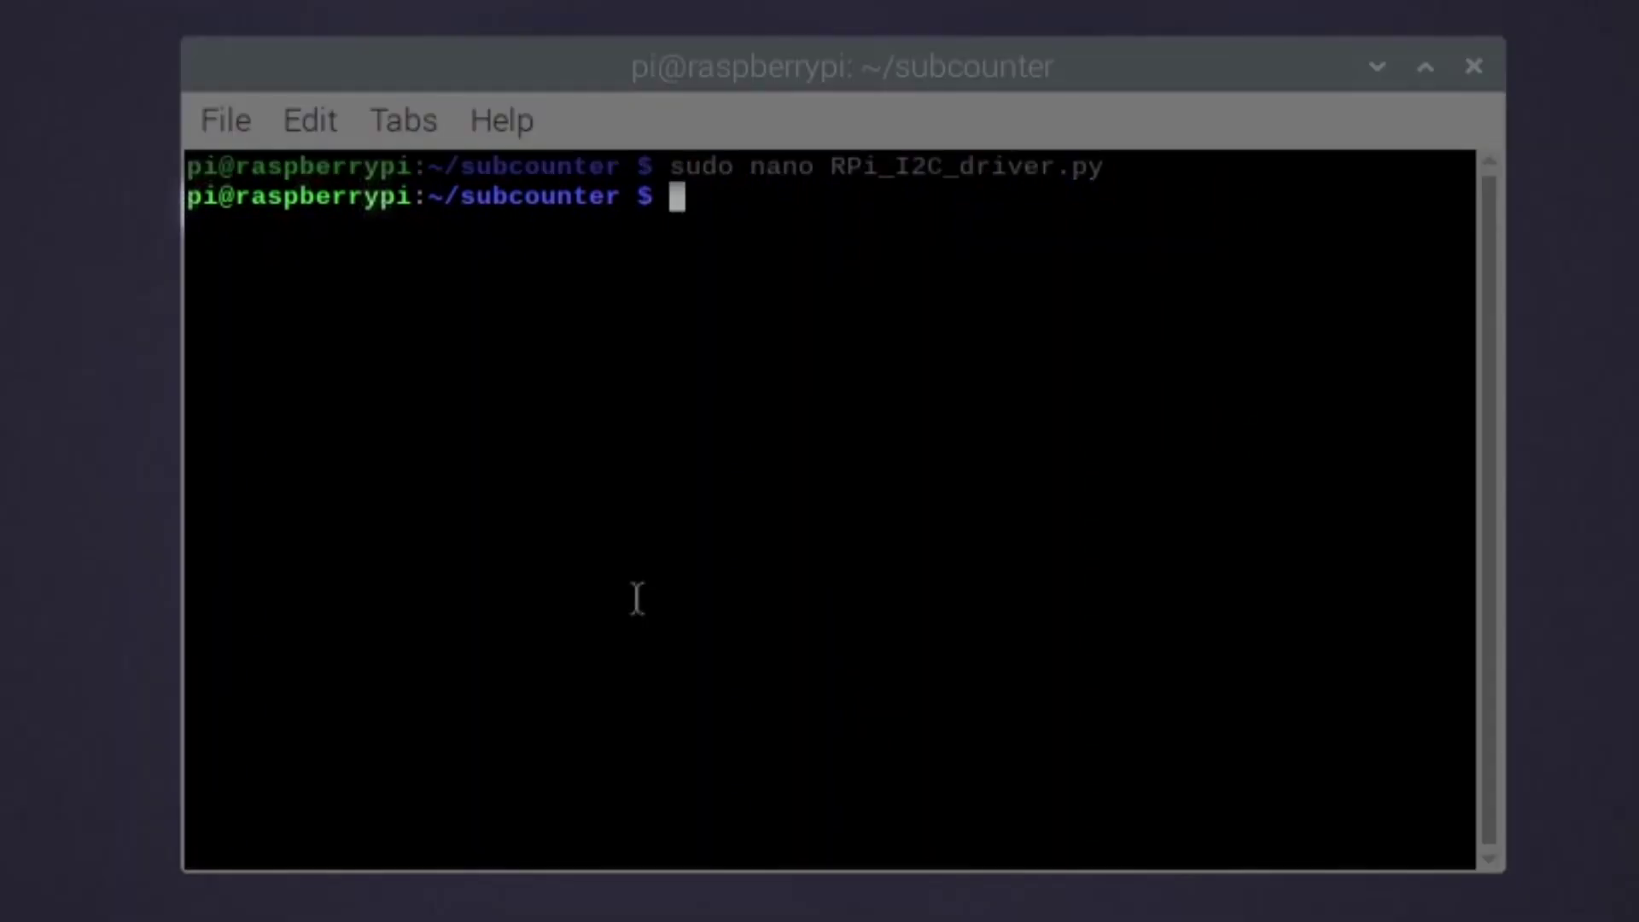
{"action": "type", "text": "sudo nano "}
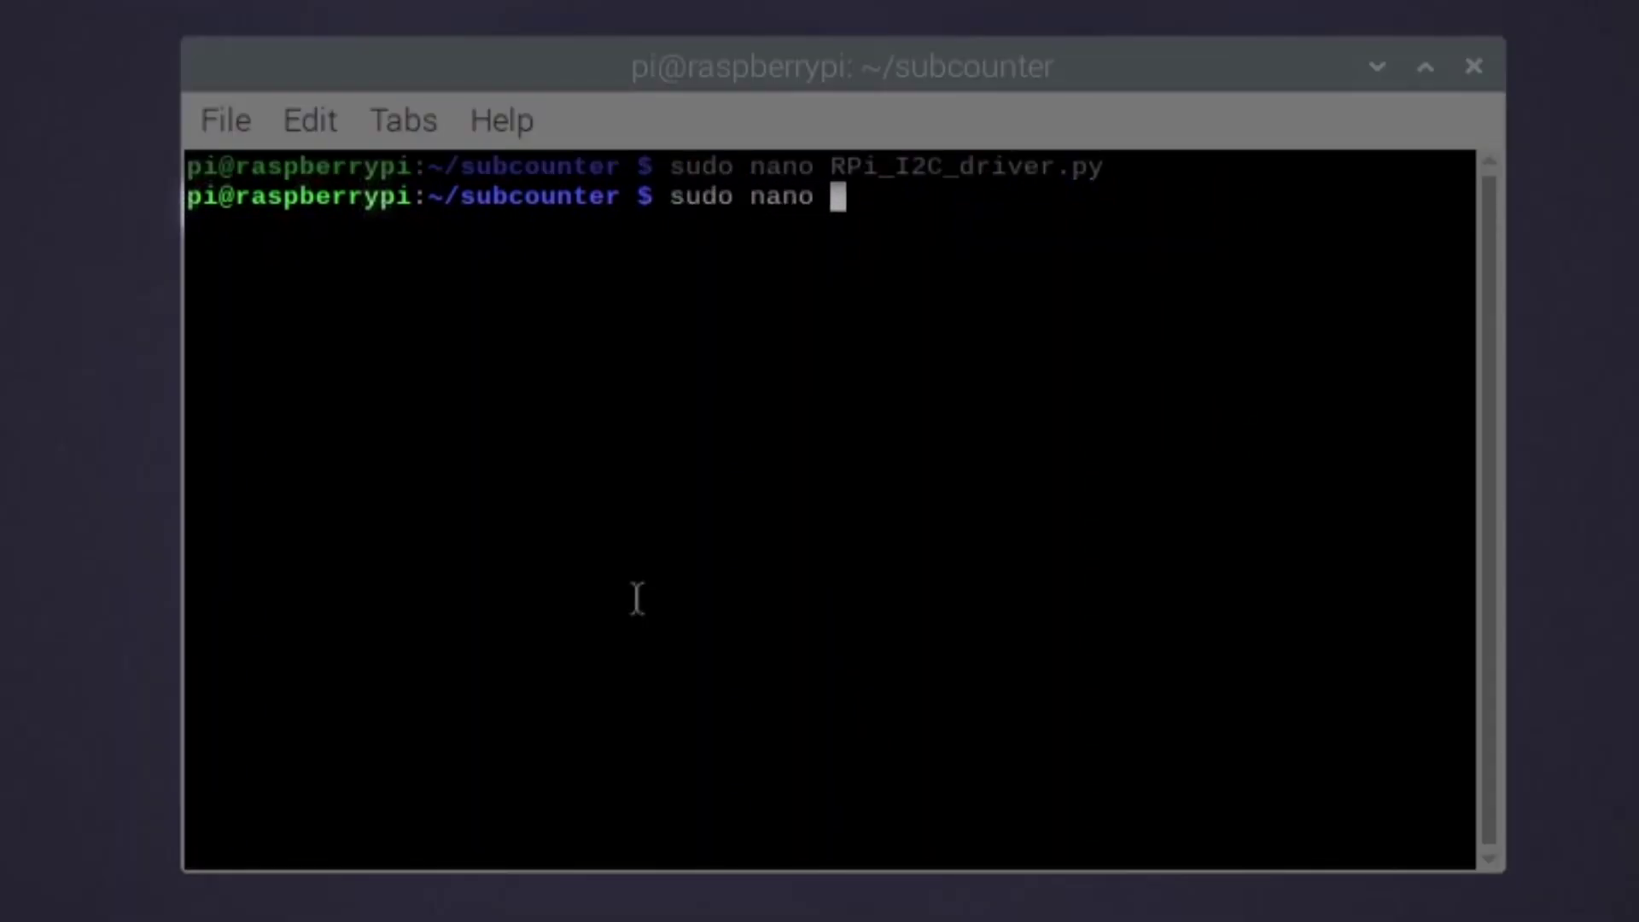
{"action": "type", "text": "subcounte"}
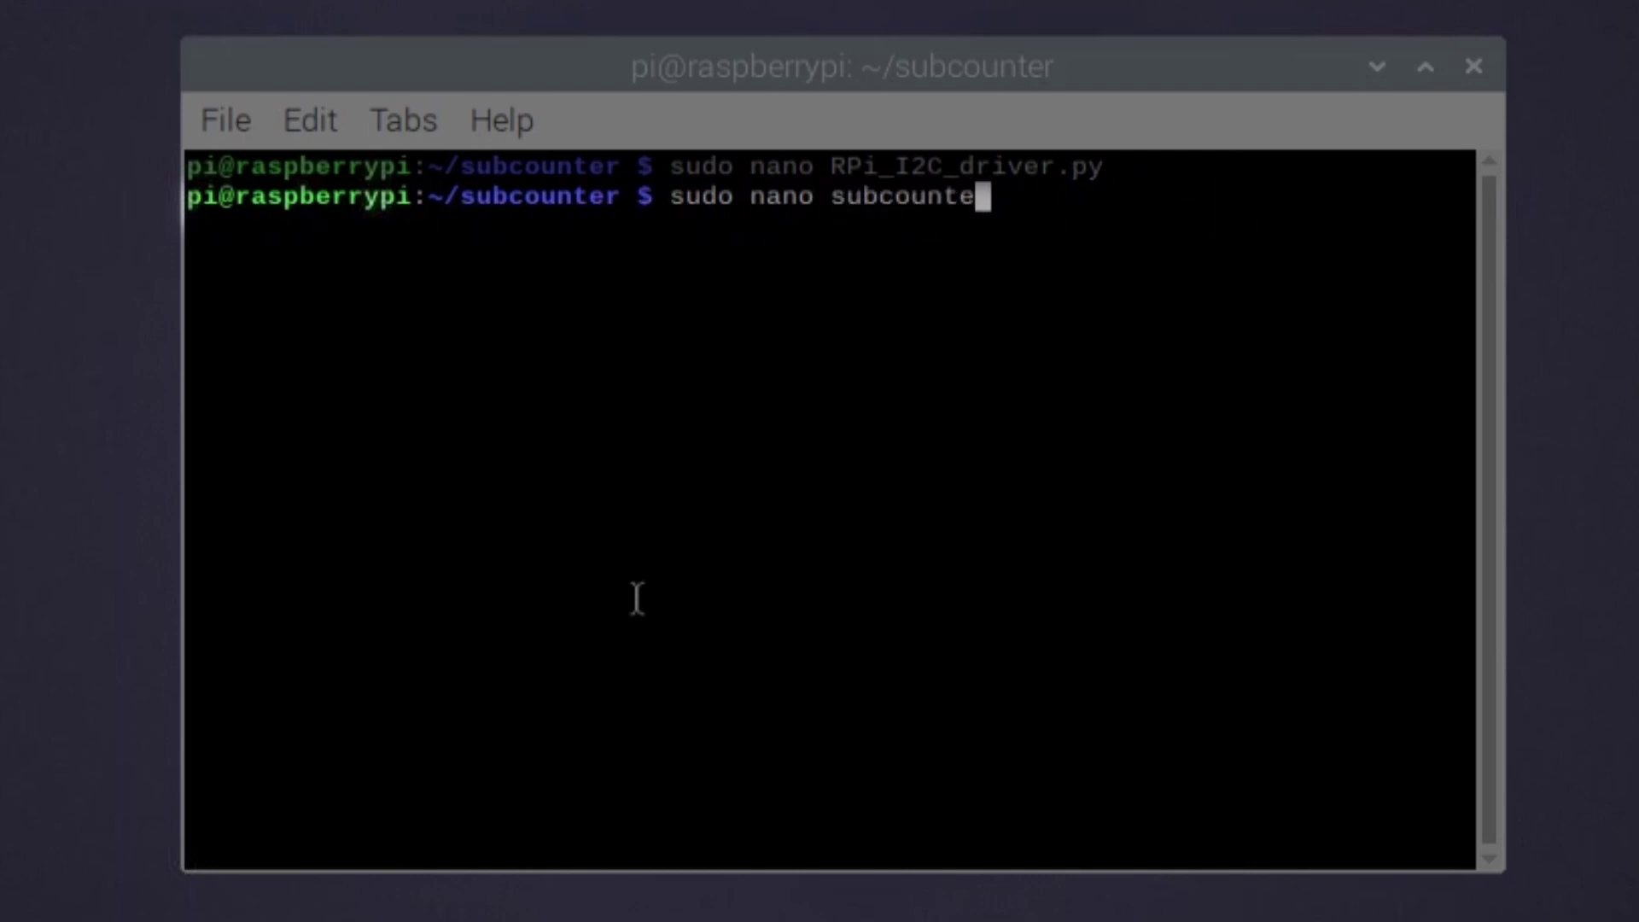
{"action": "type", "text": "r.py"}
{"action": "key", "text": "Return"}
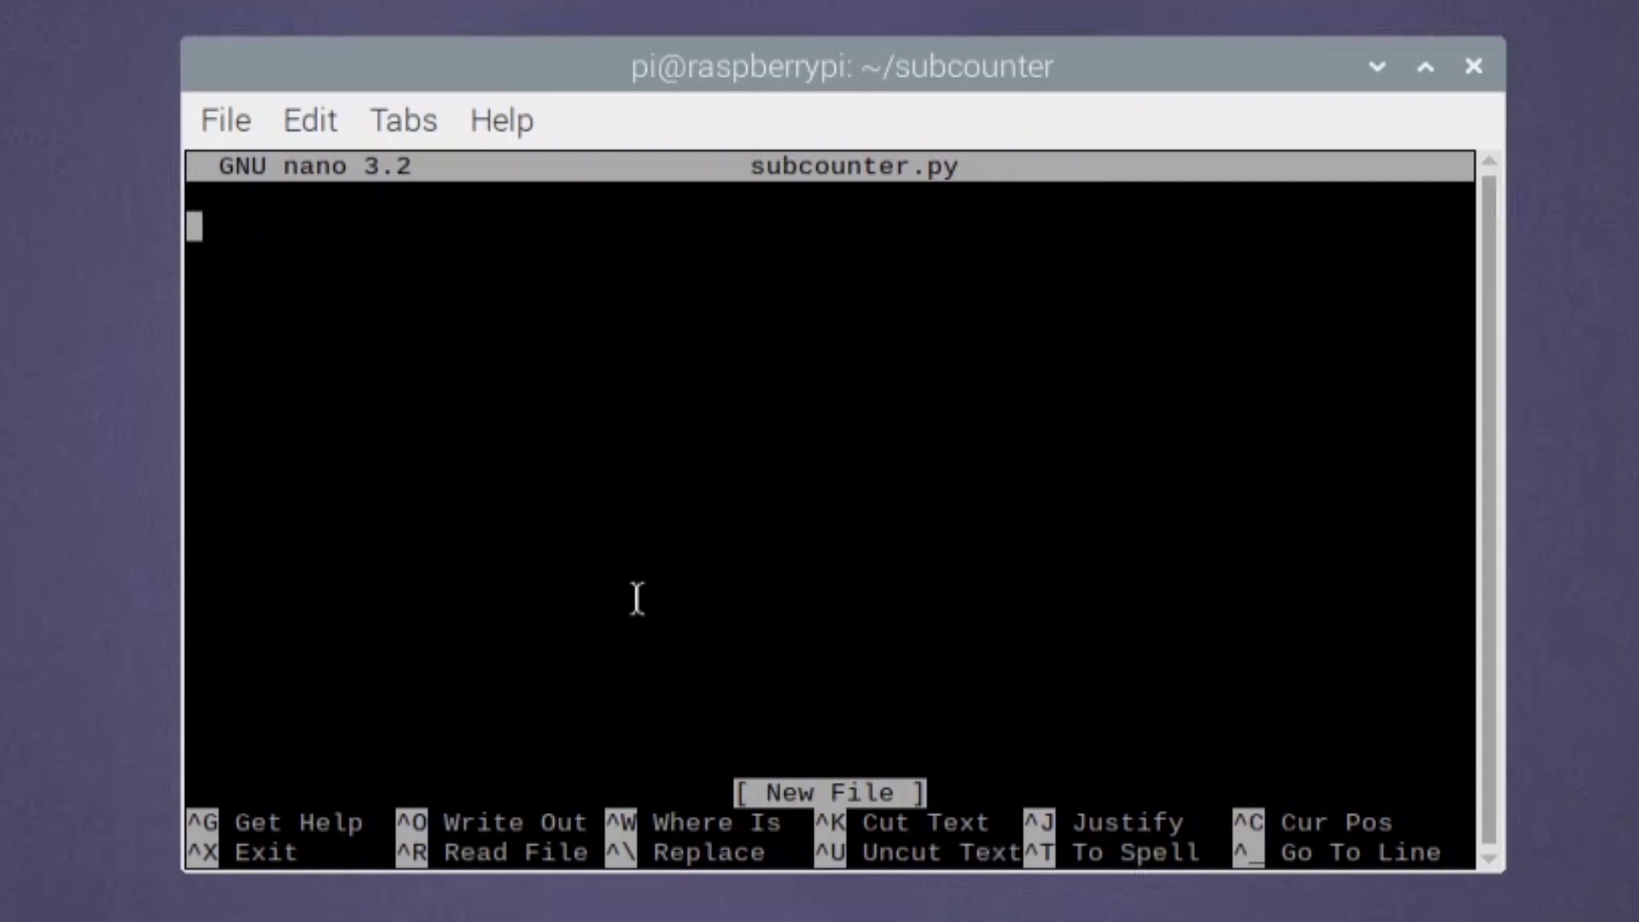
- Paste the subscriber-counter script, starting with import RPi_I2C_driver, into subcounter.py
{"action": "right_click", "coordinate": [719, 278]}
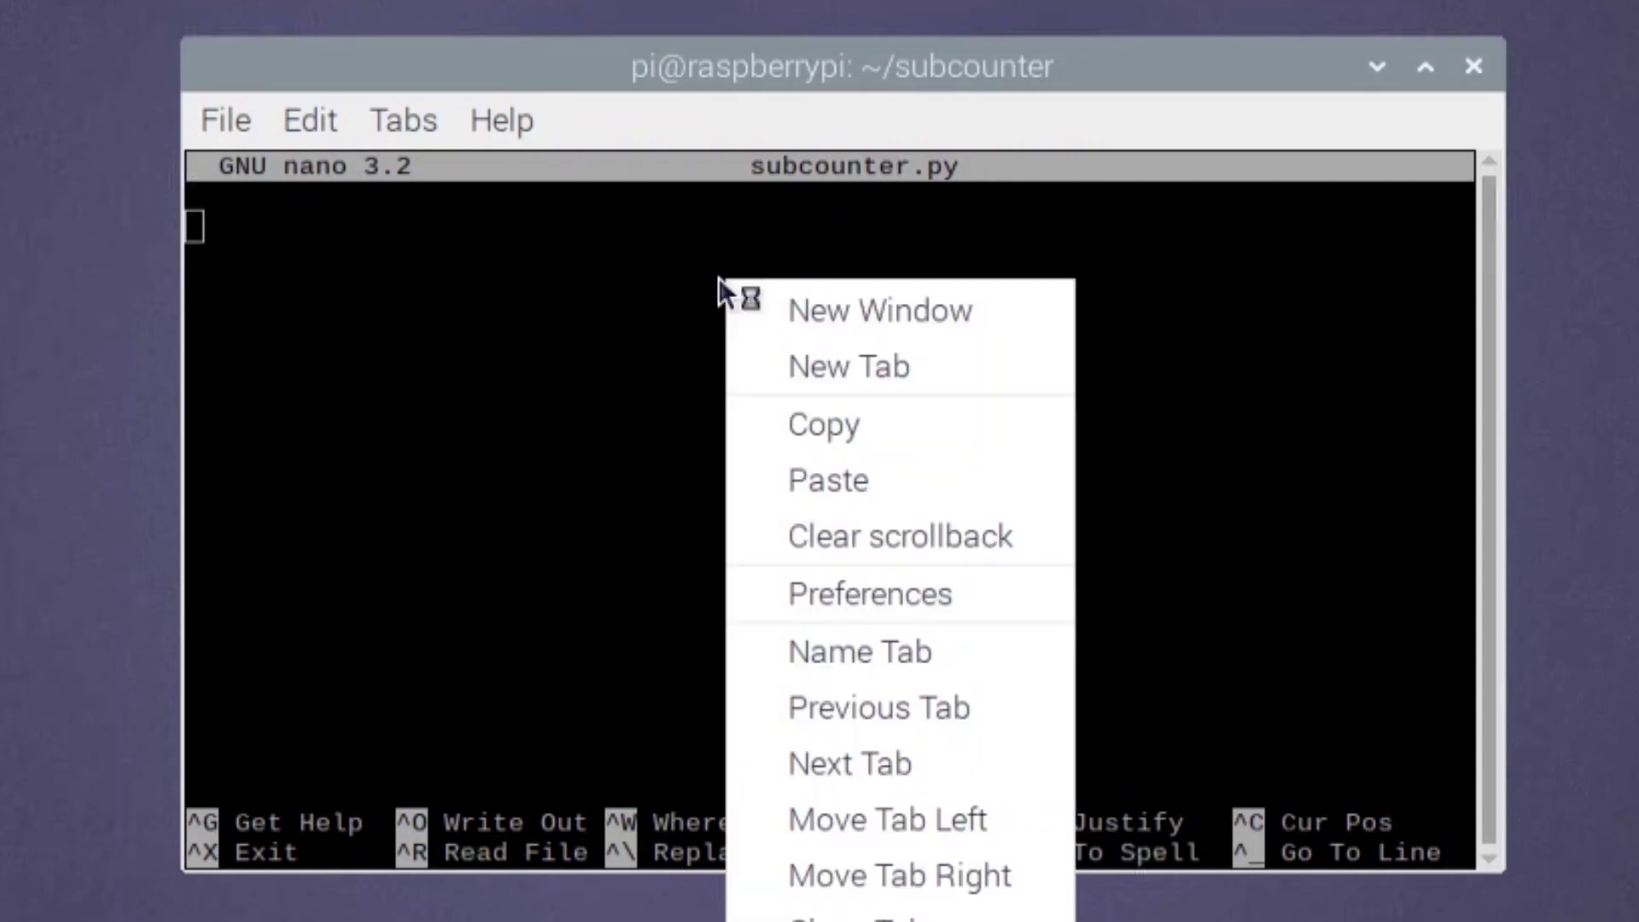
{"action": "left_click", "coordinate": [791, 473]}
{"action": "scroll", "coordinate": [1159, 497], "scroll_direction": "up", "scroll_amount": 15}
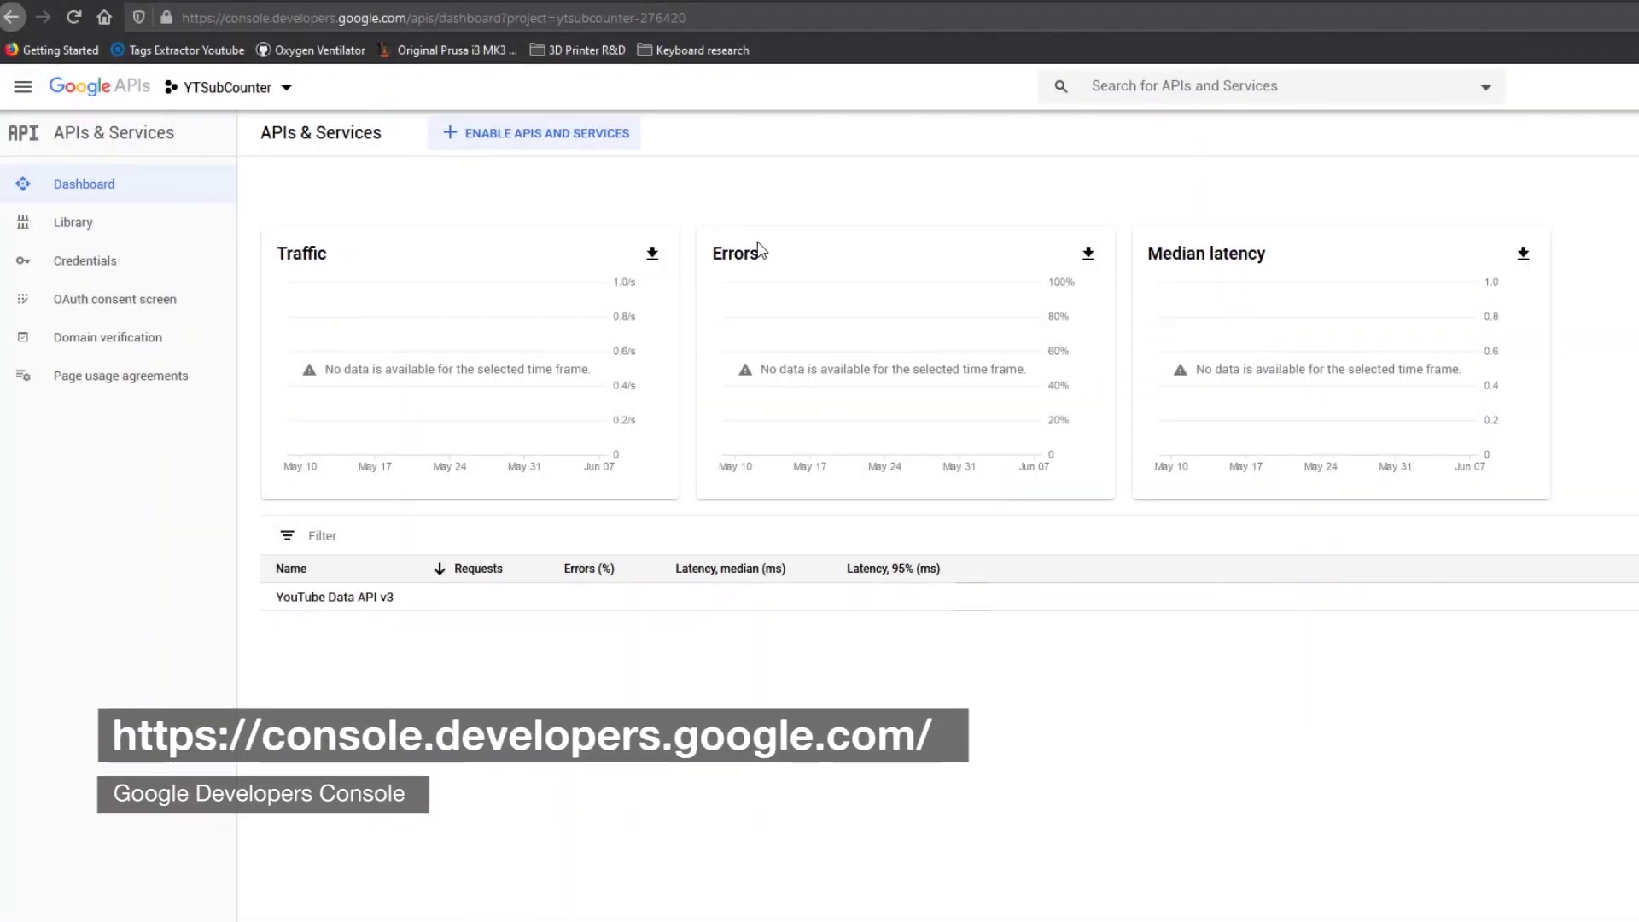
- Create a new Google Cloud project named YTSubsCount from the project selector
{"action": "left_click", "coordinate": [245, 94]}
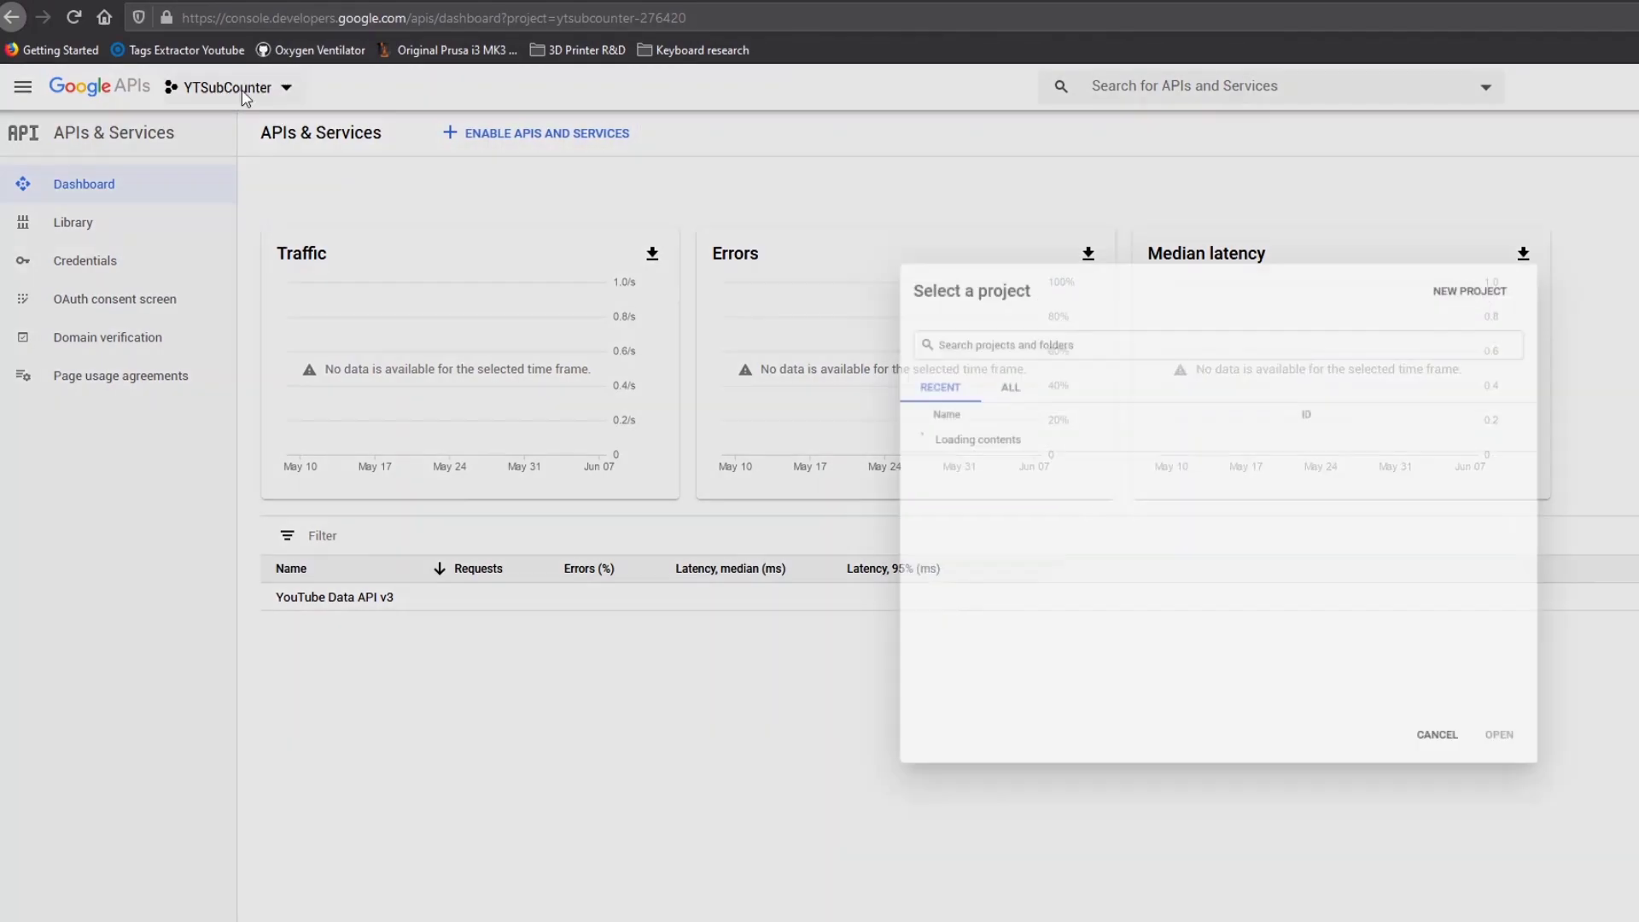
{"action": "left_click", "coordinate": [1489, 266]}
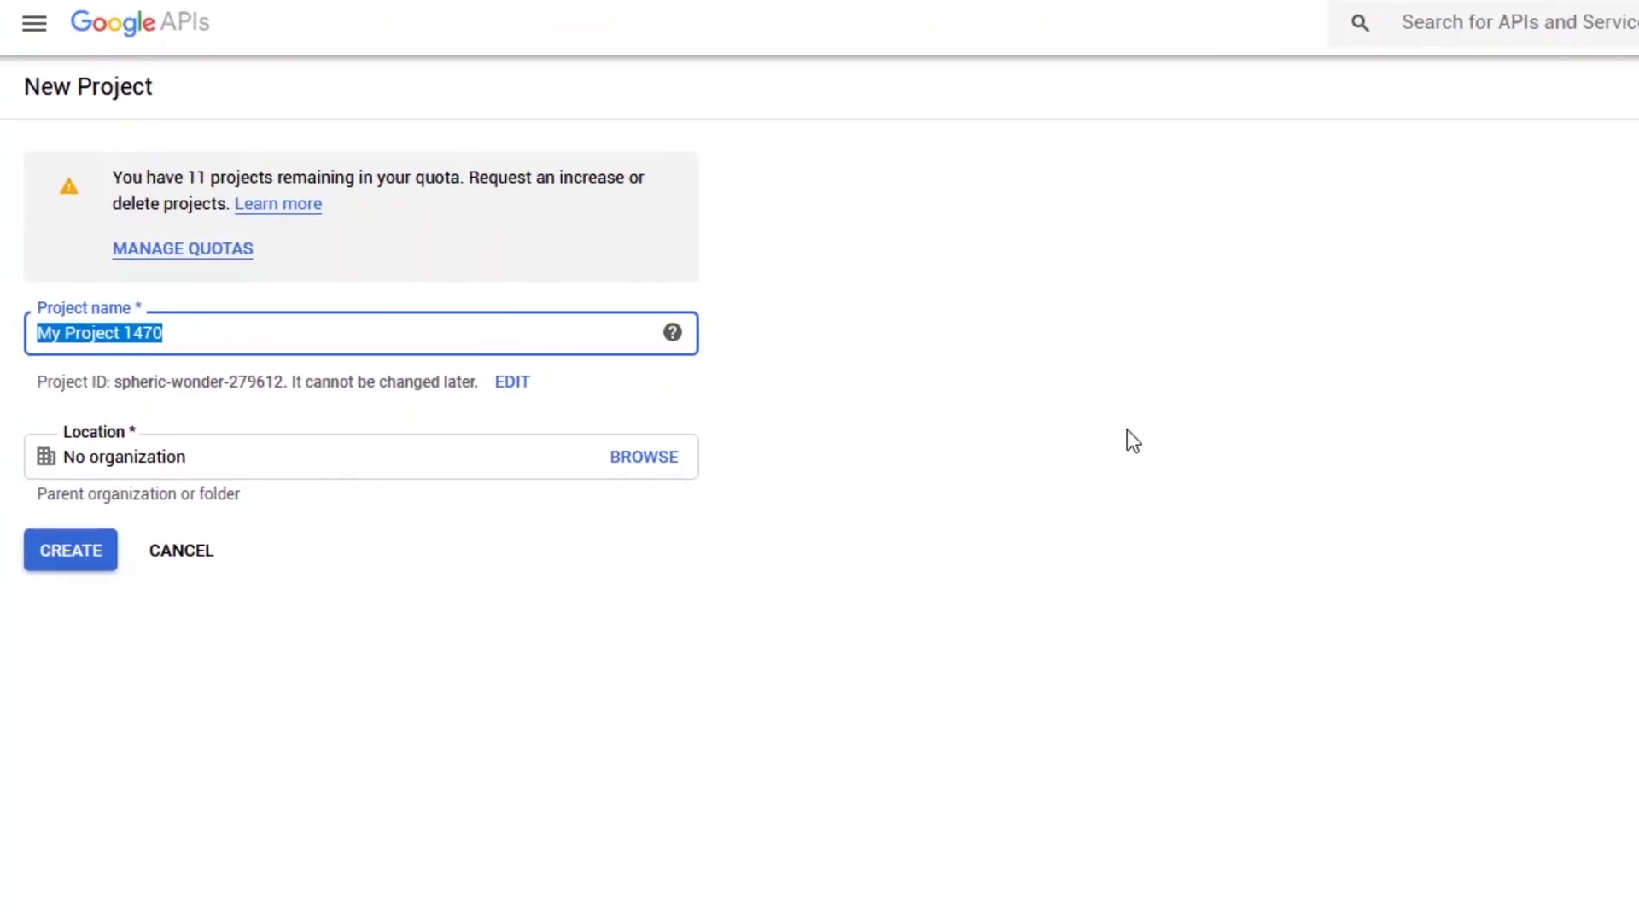
{"action": "type", "text": "YTSub"}
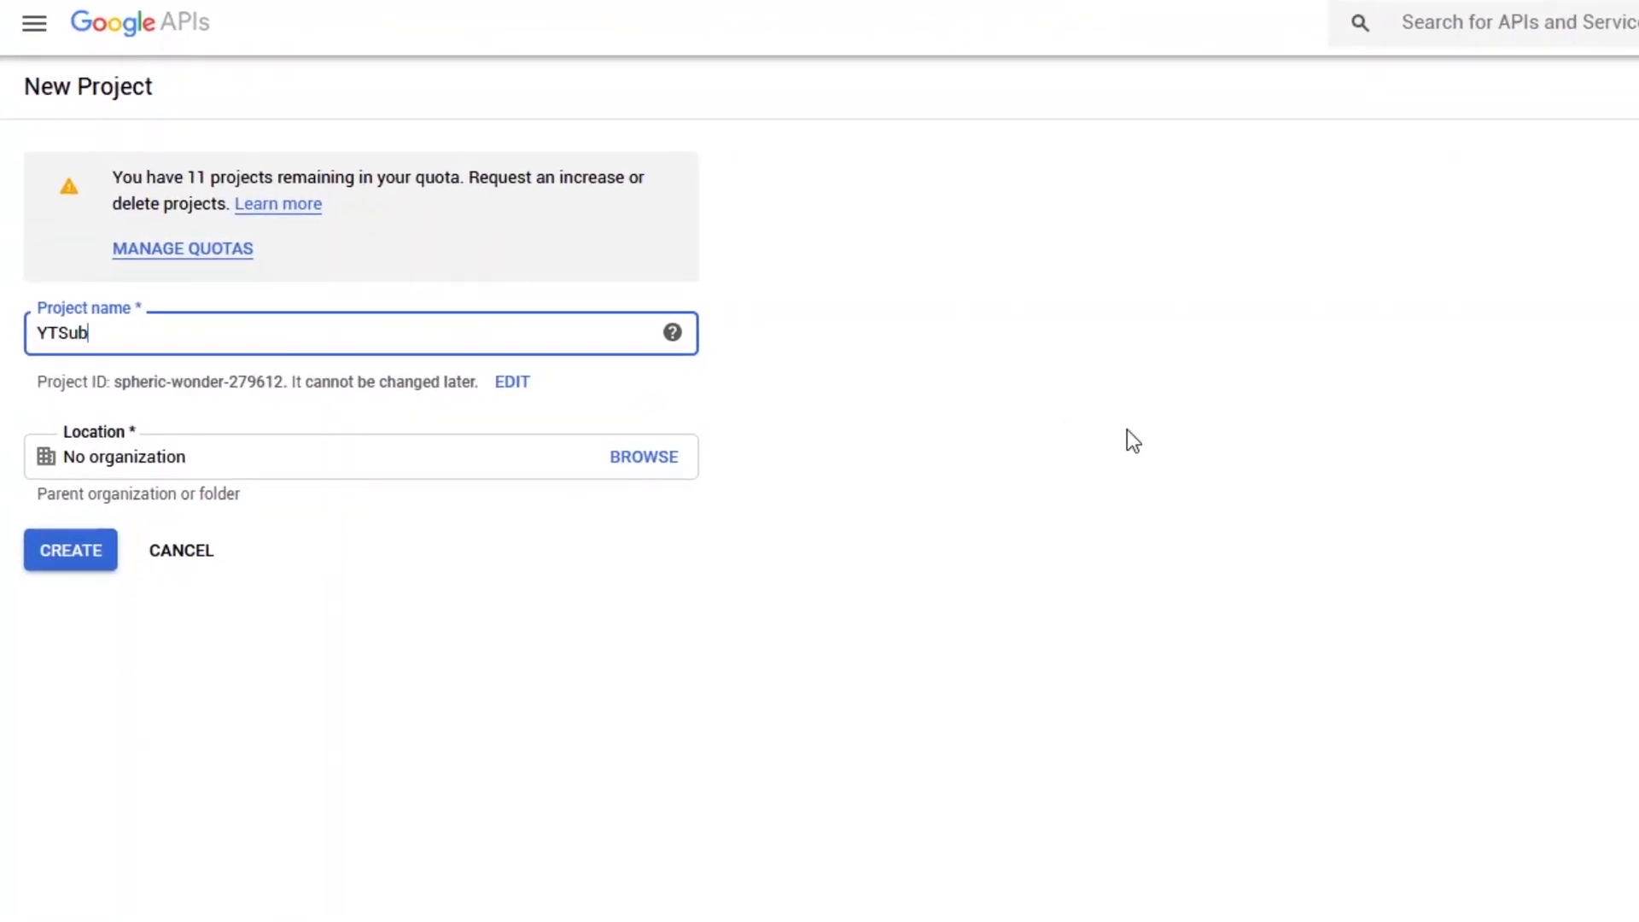
{"action": "type", "text": "sCount"}
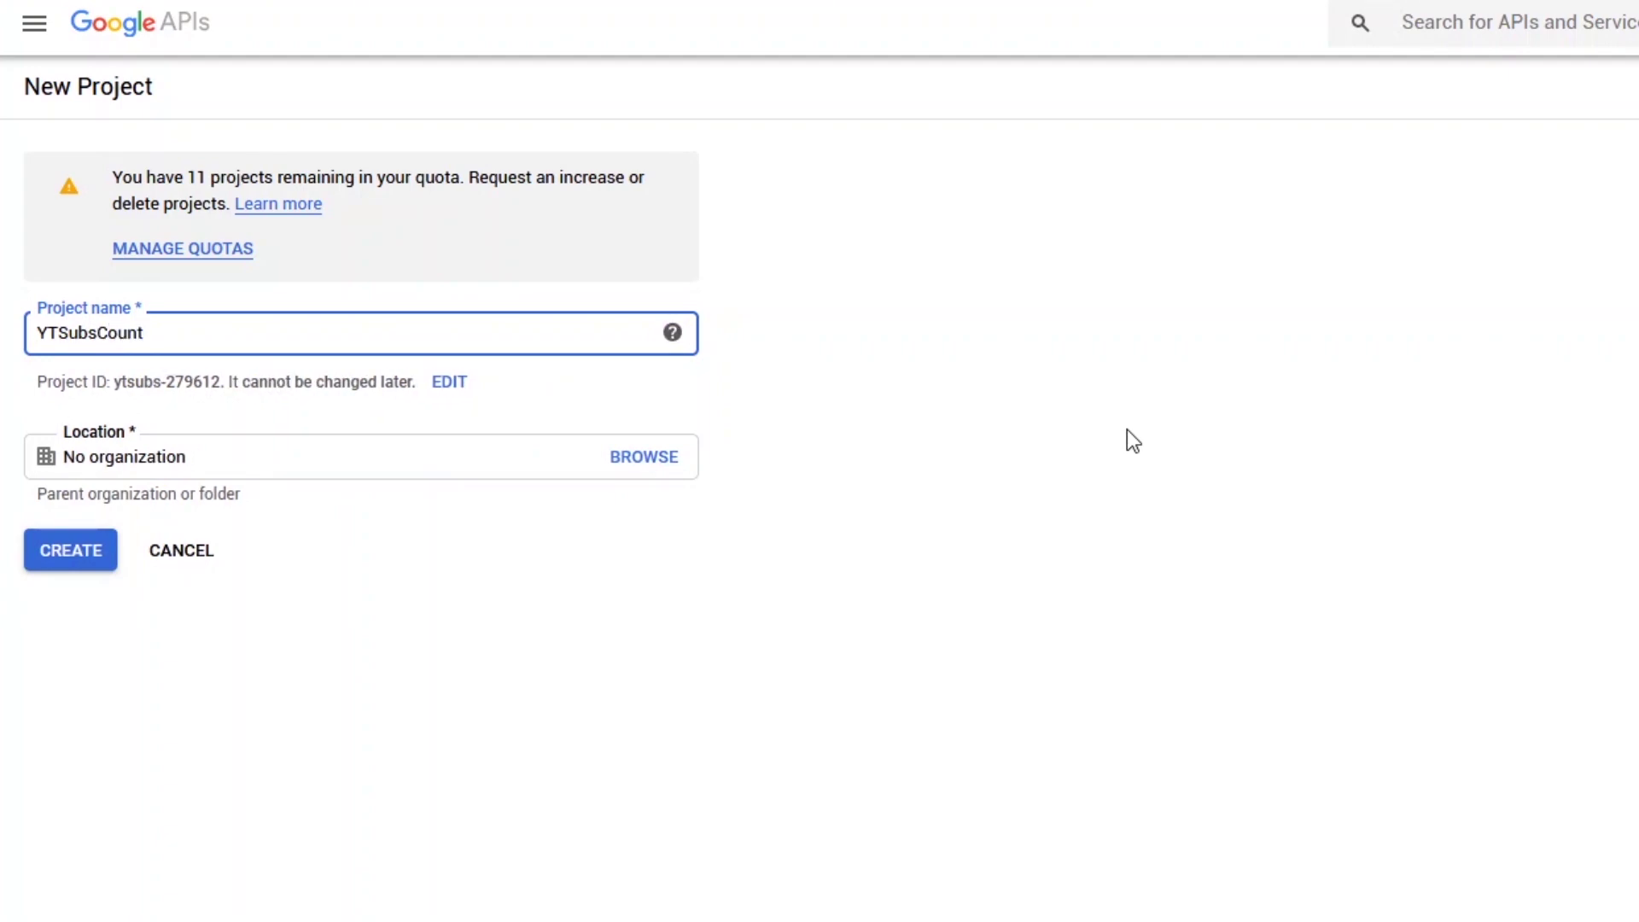
{"action": "left_click", "coordinate": [80, 553]}
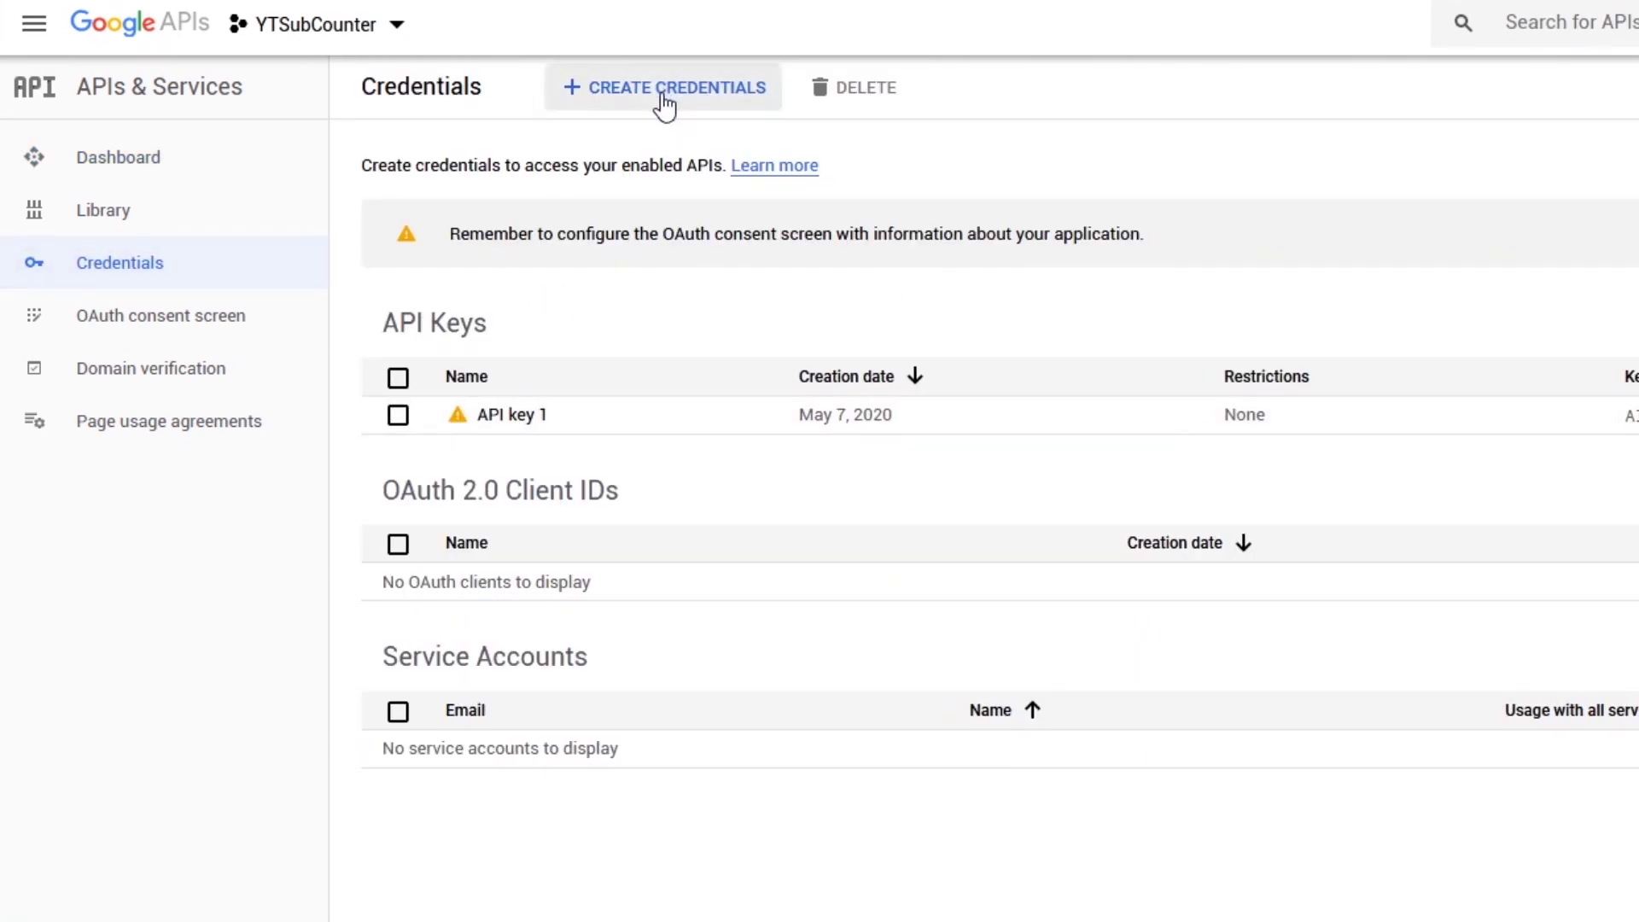
- Create another API key under Credentials, then return to the APIs & Services dashboard
{"action": "left_click", "coordinate": [664, 101]}
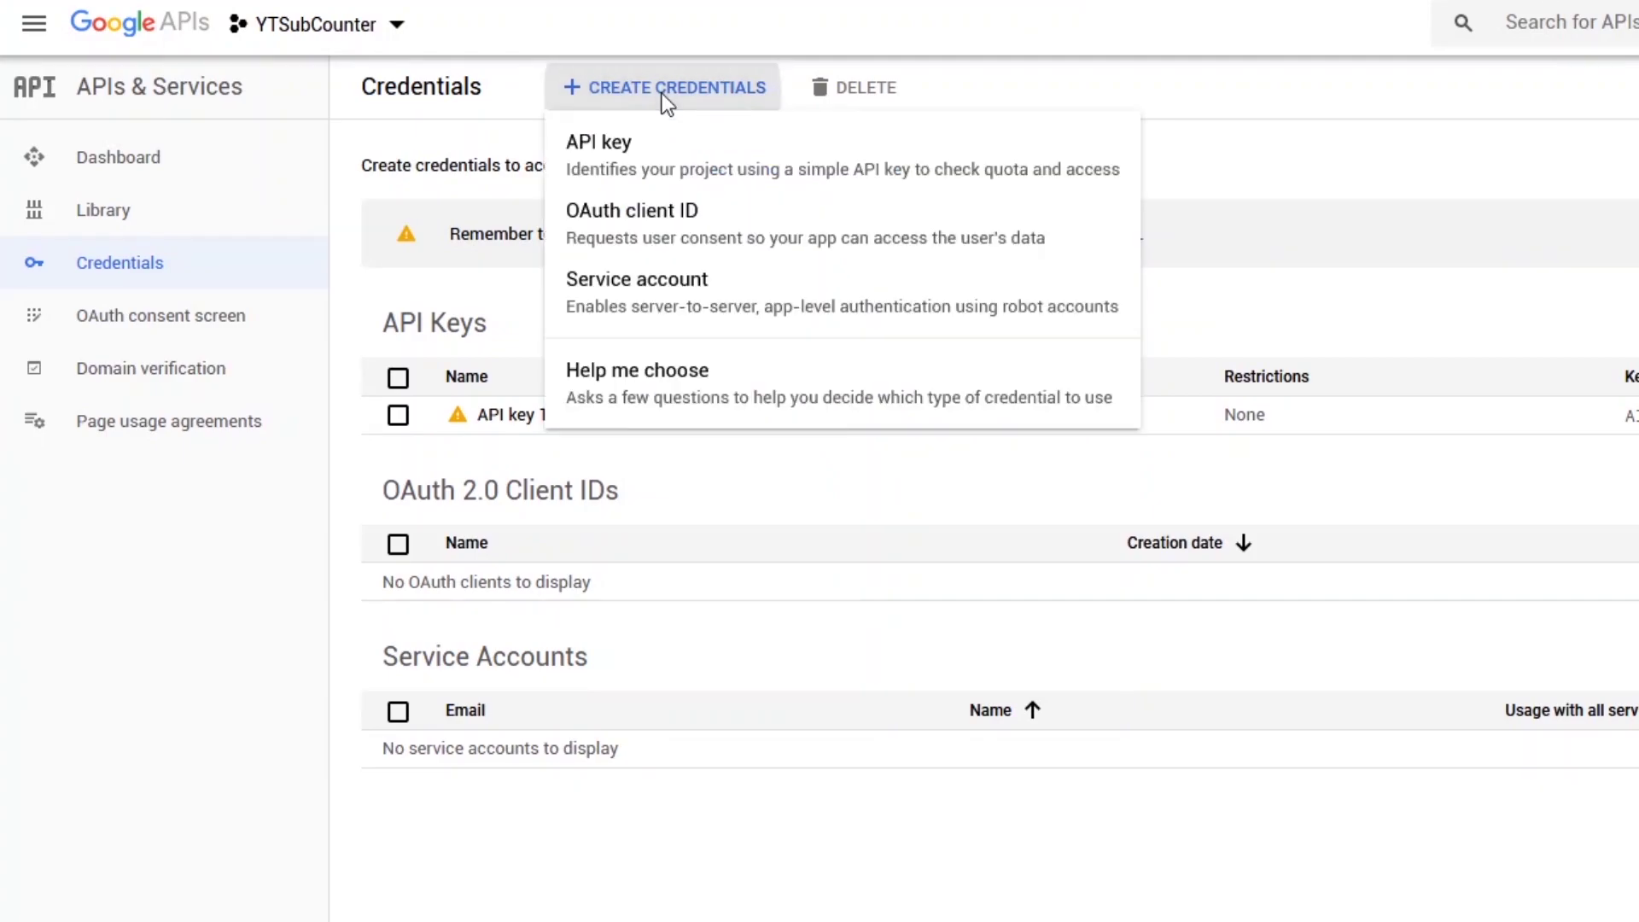
{"action": "left_click", "coordinate": [675, 170]}
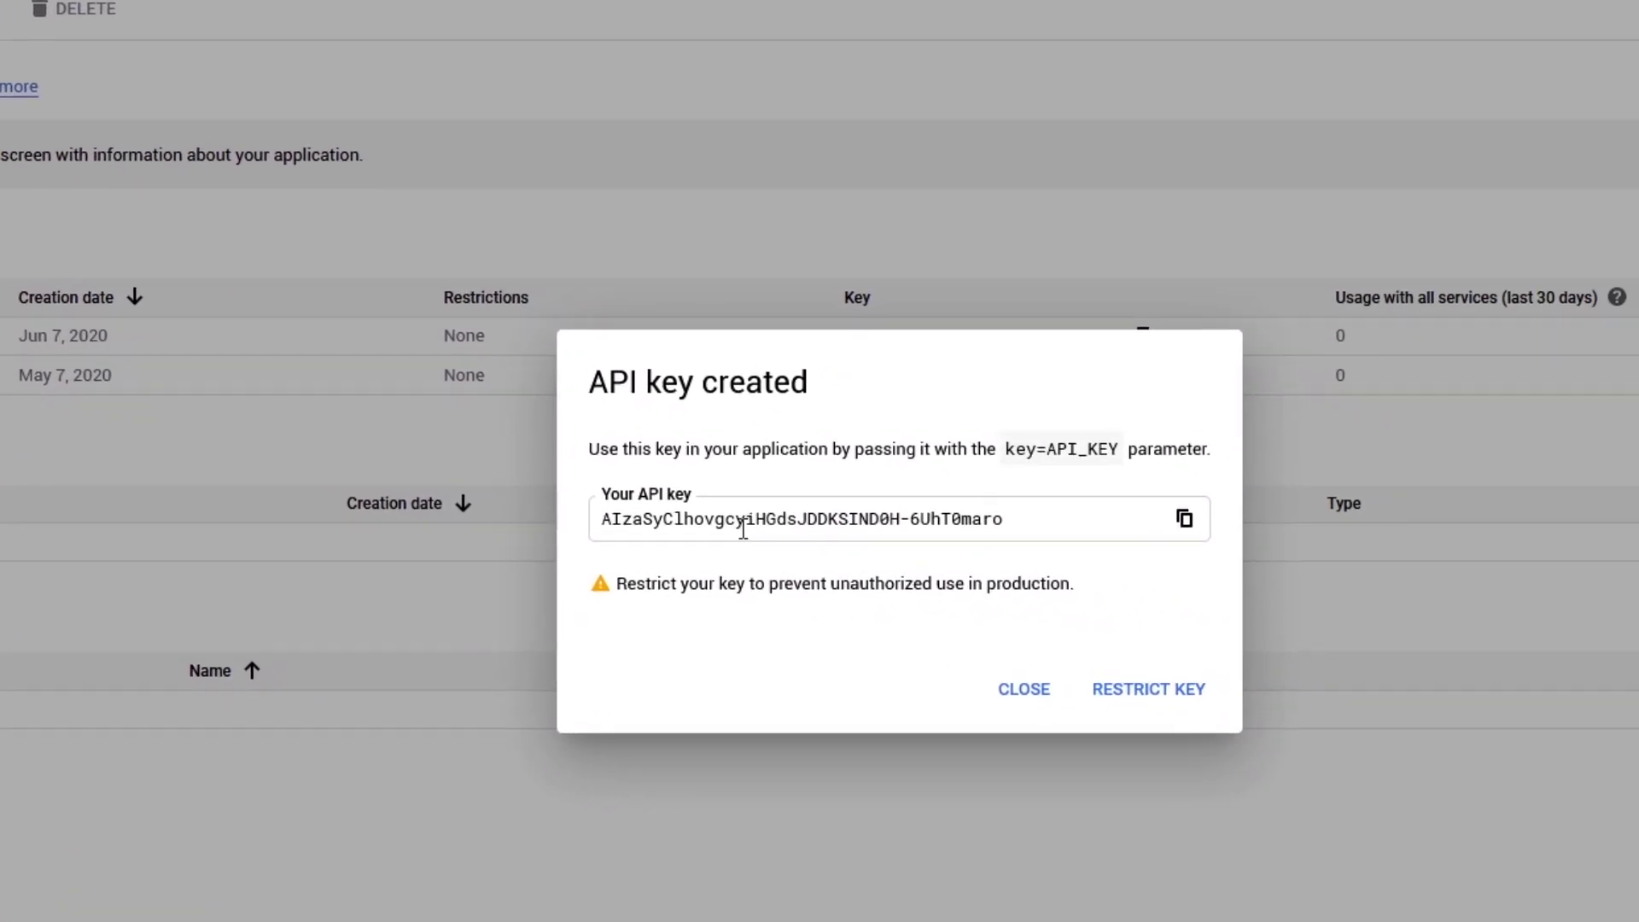
{"action": "left_click", "coordinate": [988, 688]}
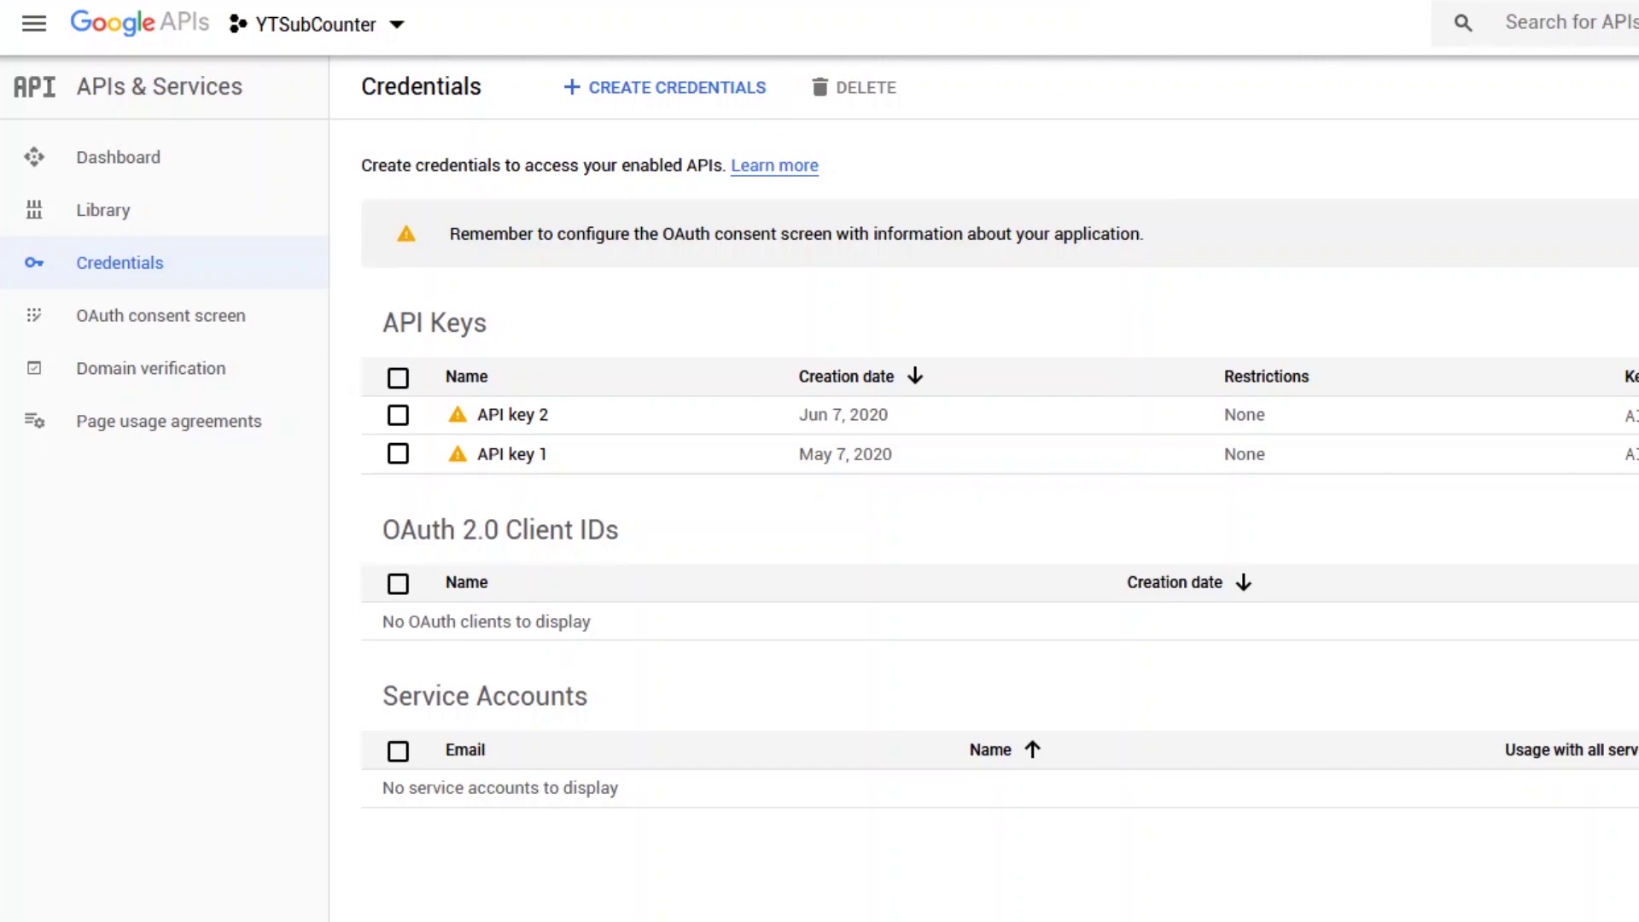
{"action": "left_click", "coordinate": [118, 157]}
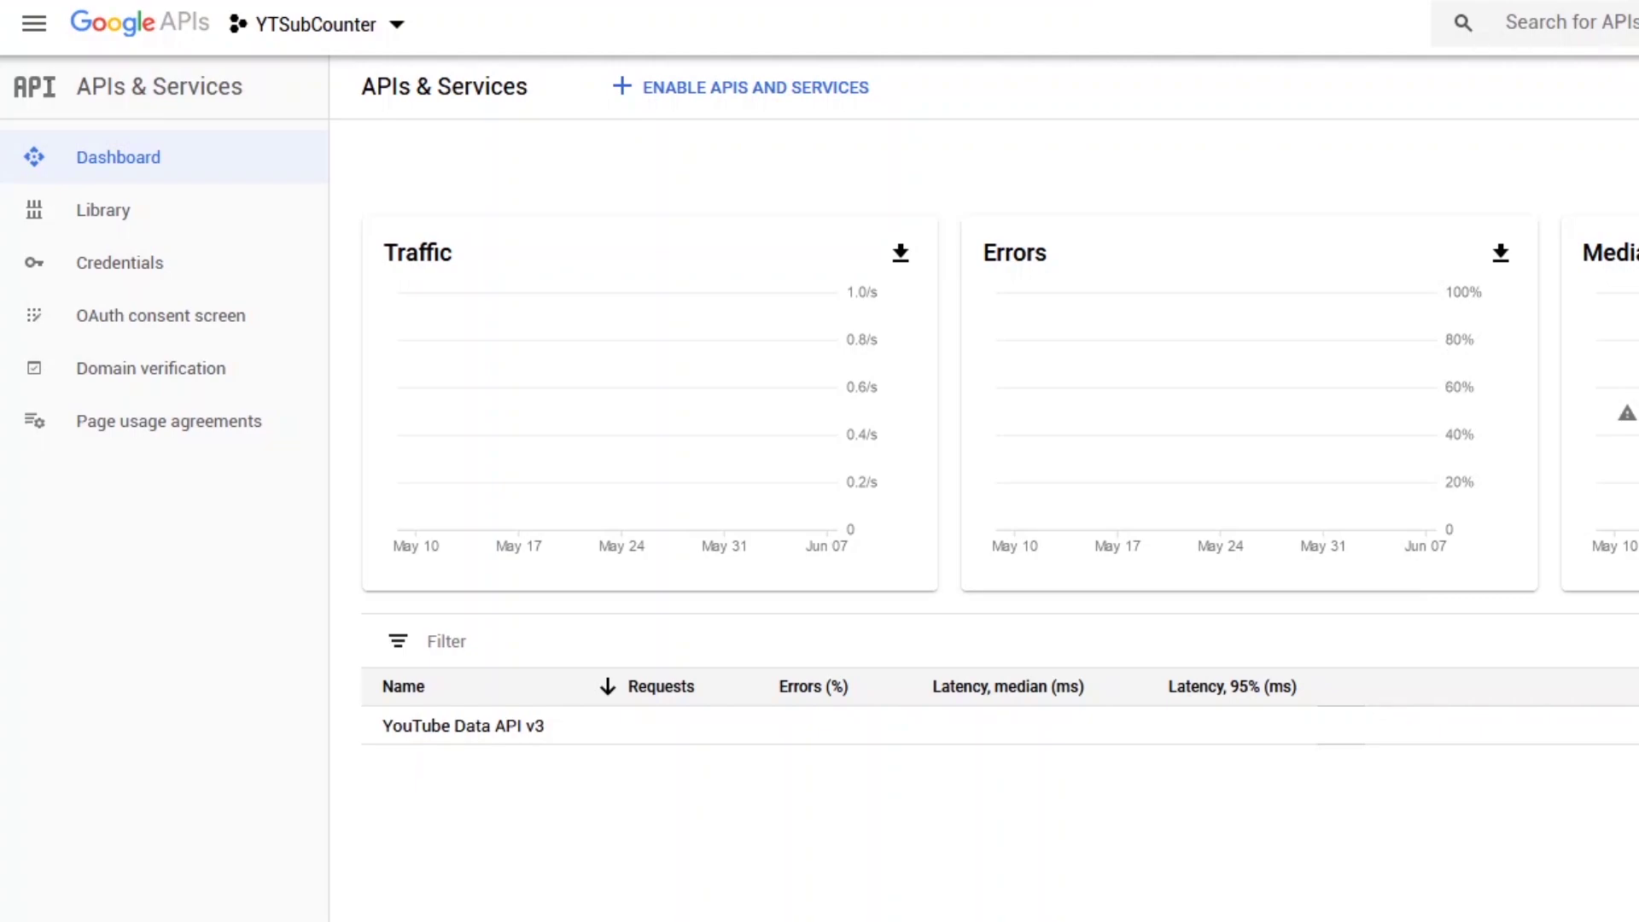
- Open YouTube Data API v3 from the API library and select API key 2 under its credentials
{"action": "left_click", "coordinate": [792, 99]}
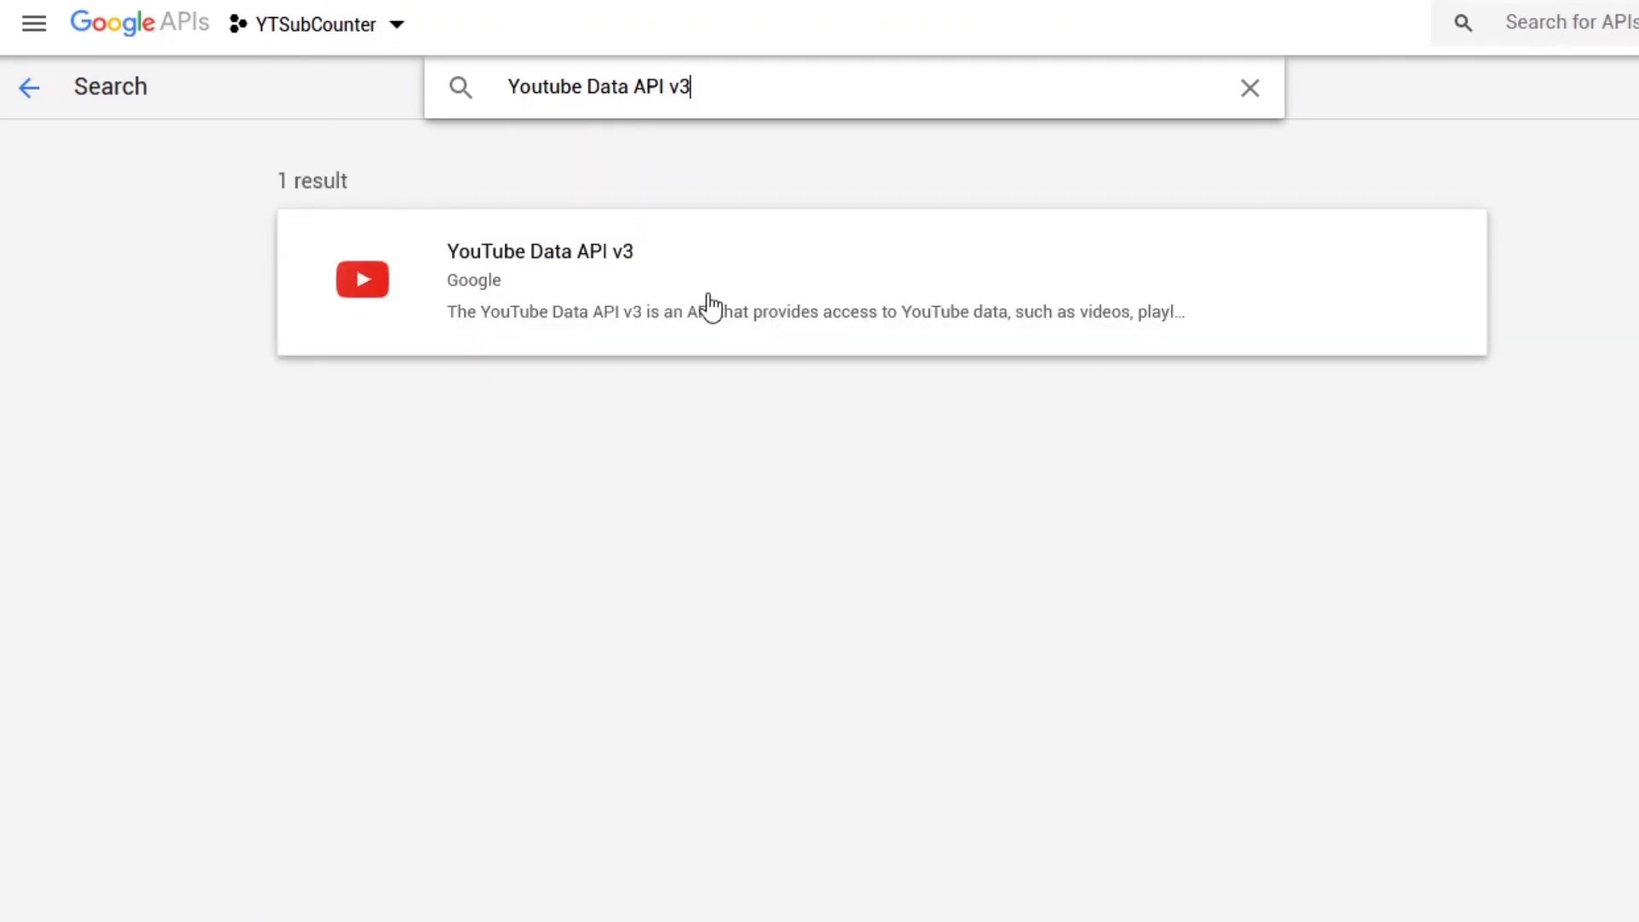
{"action": "left_click", "coordinate": [708, 307]}
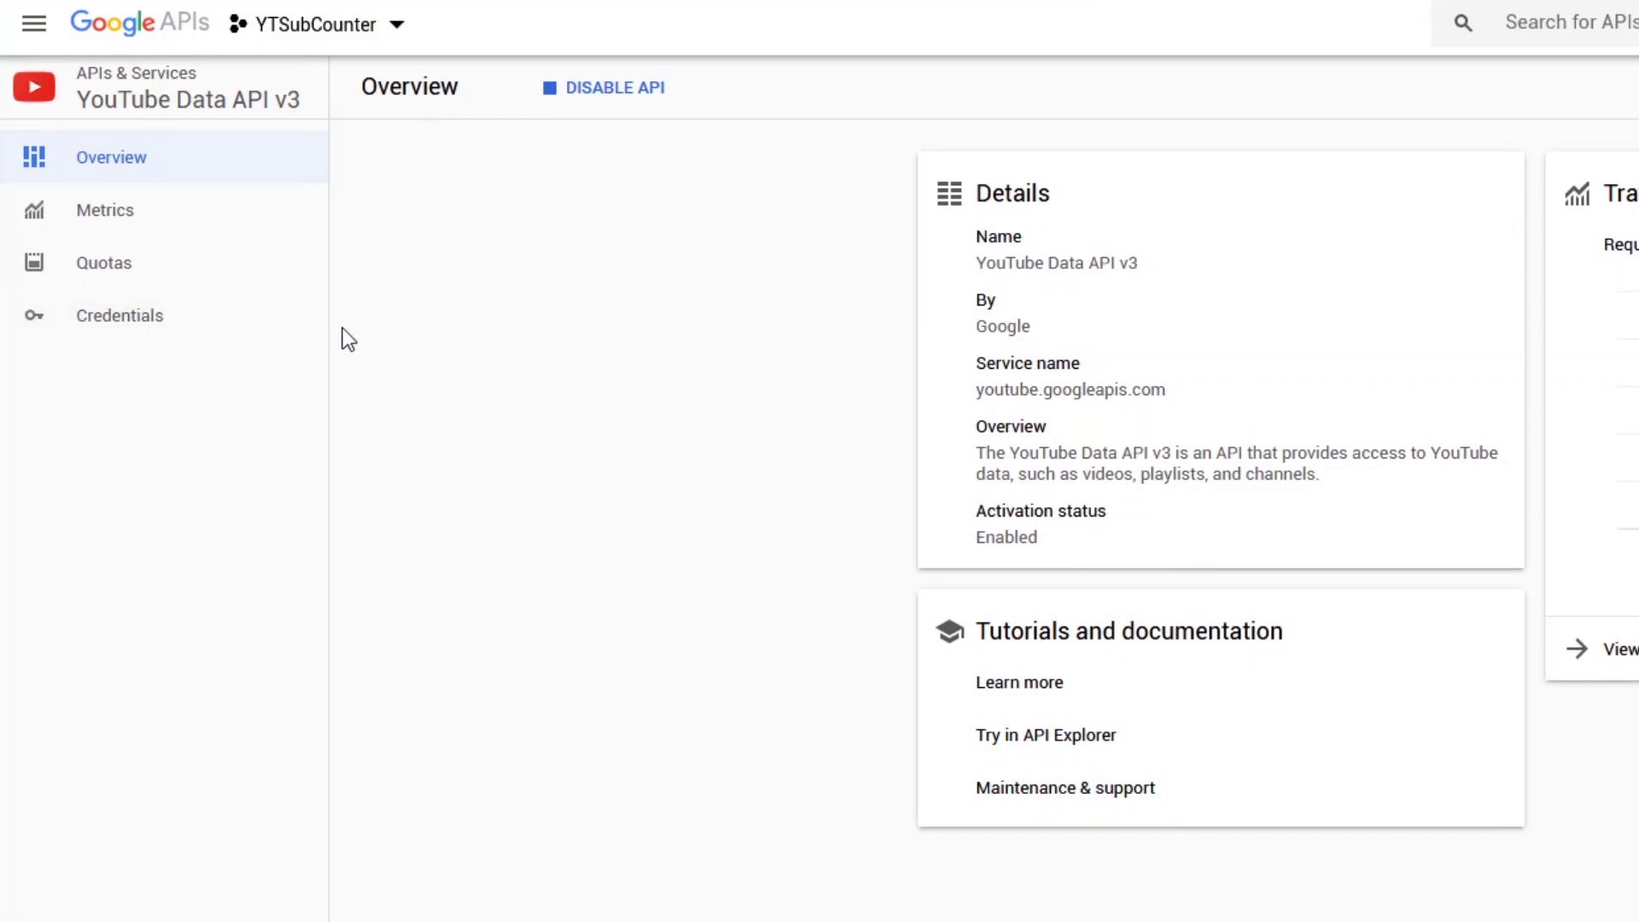
{"action": "left_click", "coordinate": [132, 325]}
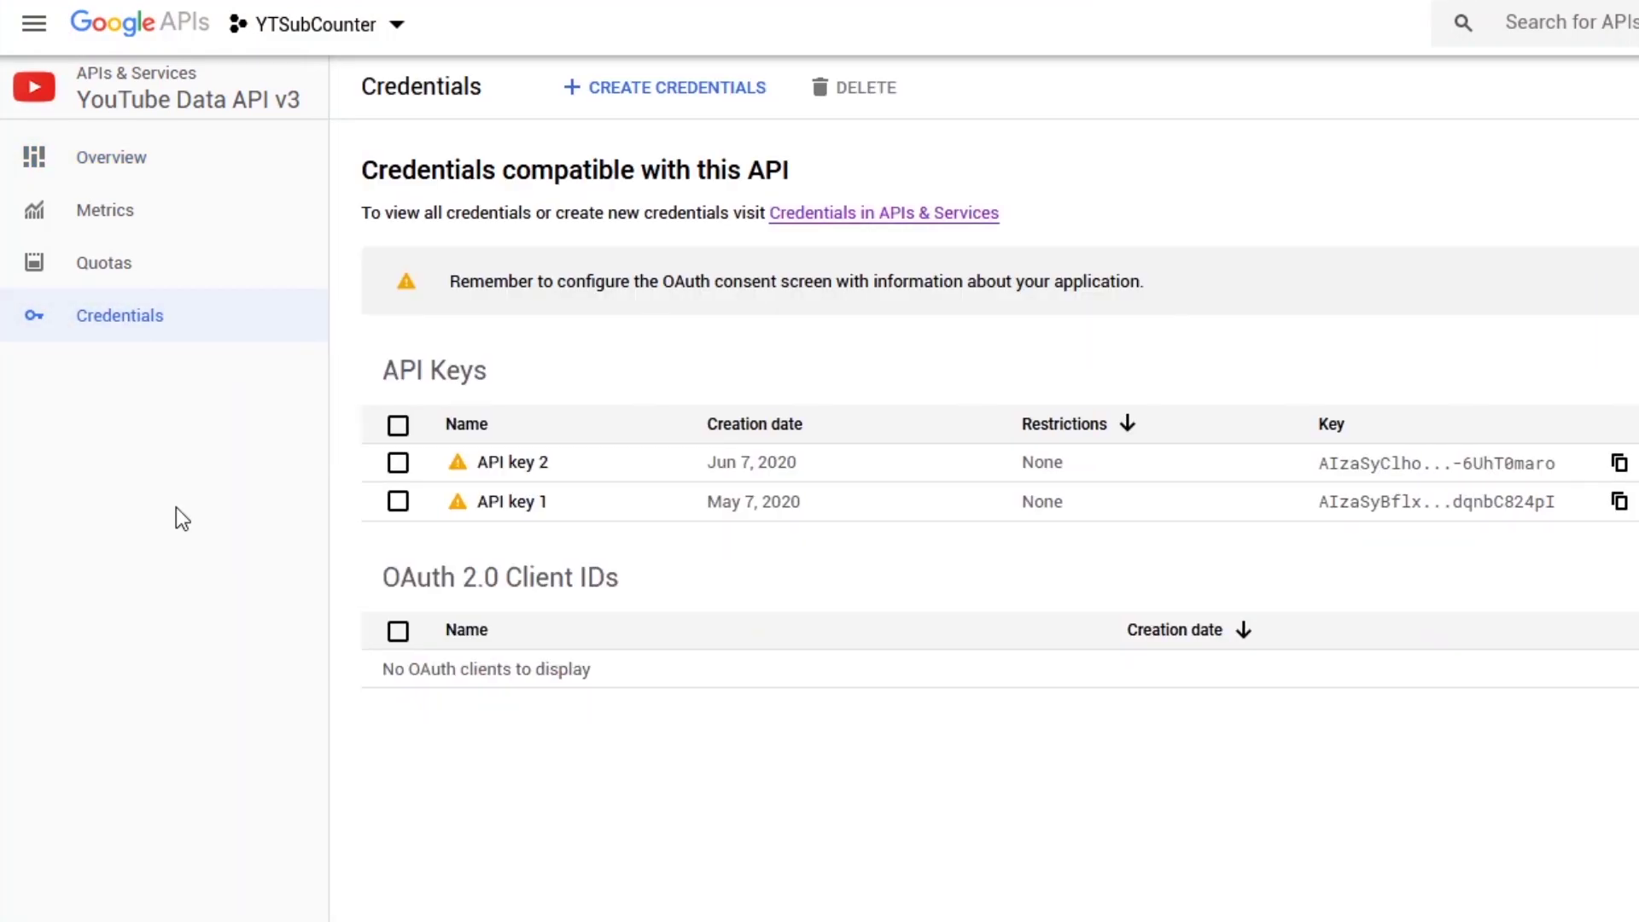
{"action": "left_click", "coordinate": [398, 463]}
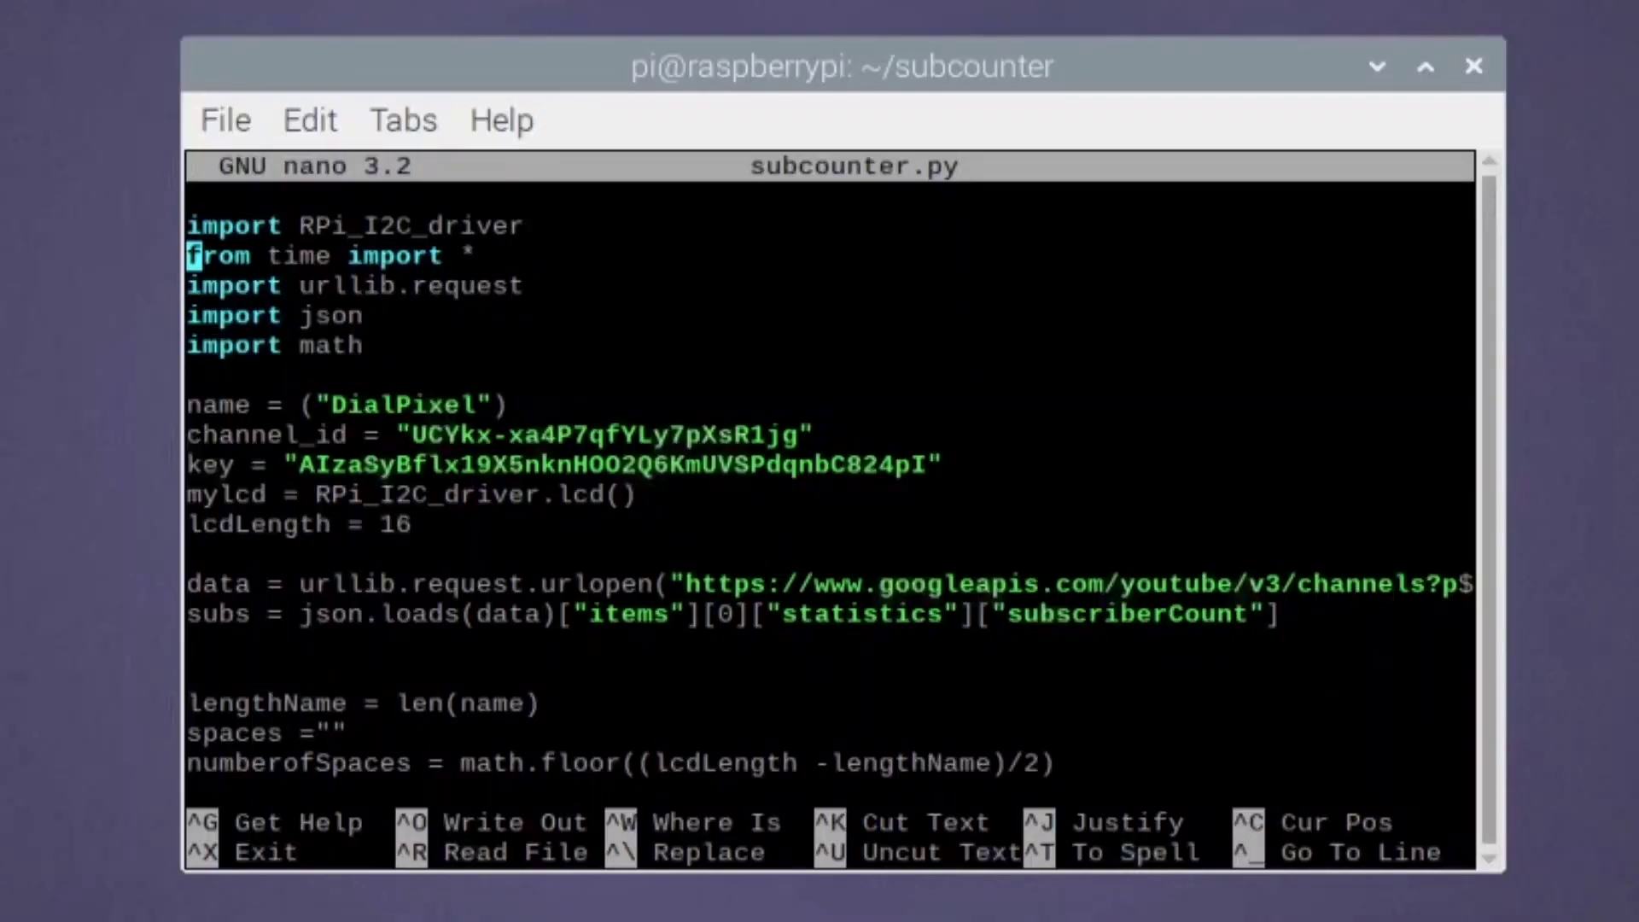
- Swap the old key in subcounter.py's key line for the newly copied API key
{"action": "key", "text": "Down"}
{"action": "key", "text": "Down"}
{"action": "key", "text": "Down"}
{"action": "key", "text": "Down"}
{"action": "key", "text": "Down"}
{"action": "key", "text": "Down"}
{"action": "key", "text": "Right"}
{"action": "key", "text": "Right"}
{"action": "key", "text": "Right"}
{"action": "key", "text": "Right"}
{"action": "key", "text": "Right"}
{"action": "key", "text": "Right"}
{"action": "key", "text": "Right"}
{"action": "key", "text": "Delete"}
{"action": "key", "text": "Delete"}
{"action": "key", "text": "Delete"}
{"action": "key", "text": "Delete"}
{"action": "key", "text": "Delete"}
{"action": "key", "text": "Delete"}
{"action": "key", "text": "Delete"}
{"action": "key", "text": "Delete"}
{"action": "key", "text": "Delete"}
{"action": "key", "text": "Delete"}
{"action": "key", "text": "Delete"}
{"action": "key", "text": "Delete"}
{"action": "key", "text": "Delete"}
{"action": "key", "text": "Delete"}
{"action": "key", "text": "Delete"}
{"action": "key", "text": "Delete"}
{"action": "key", "text": "Delete"}
{"action": "key", "text": "Delete"}
{"action": "key", "text": "Delete"}
{"action": "key", "text": "Delete"}
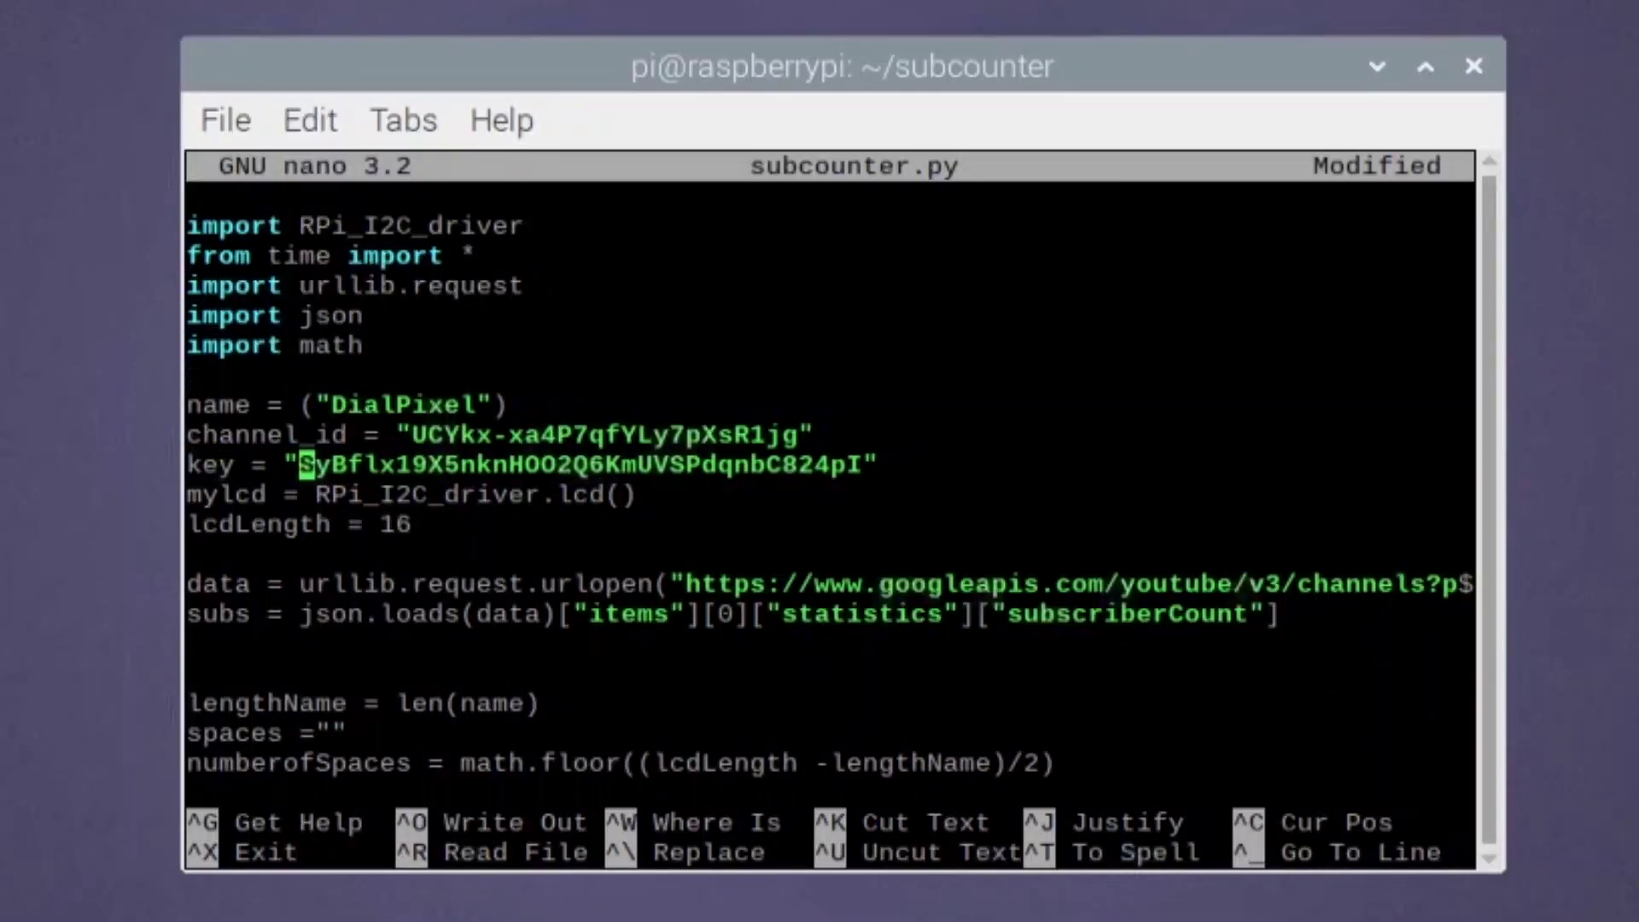
{"action": "key", "text": "Delete"}
{"action": "key", "text": "Delete"}
{"action": "key", "text": "Delete"}
{"action": "key", "text": "Delete"}
{"action": "key", "text": "Delete"}
{"action": "key", "text": "Delete"}
{"action": "key", "text": "Delete"}
{"action": "key", "text": "Delete"}
{"action": "key", "text": "Delete"}
{"action": "key", "text": "Delete"}
{"action": "key", "text": "Delete"}
{"action": "key", "text": "Delete"}
{"action": "key", "text": "Delete"}
{"action": "key", "text": "Delete"}
{"action": "key", "text": "Delete"}
{"action": "key", "text": "Delete"}
{"action": "key", "text": "Delete"}
{"action": "key", "text": "Delete"}
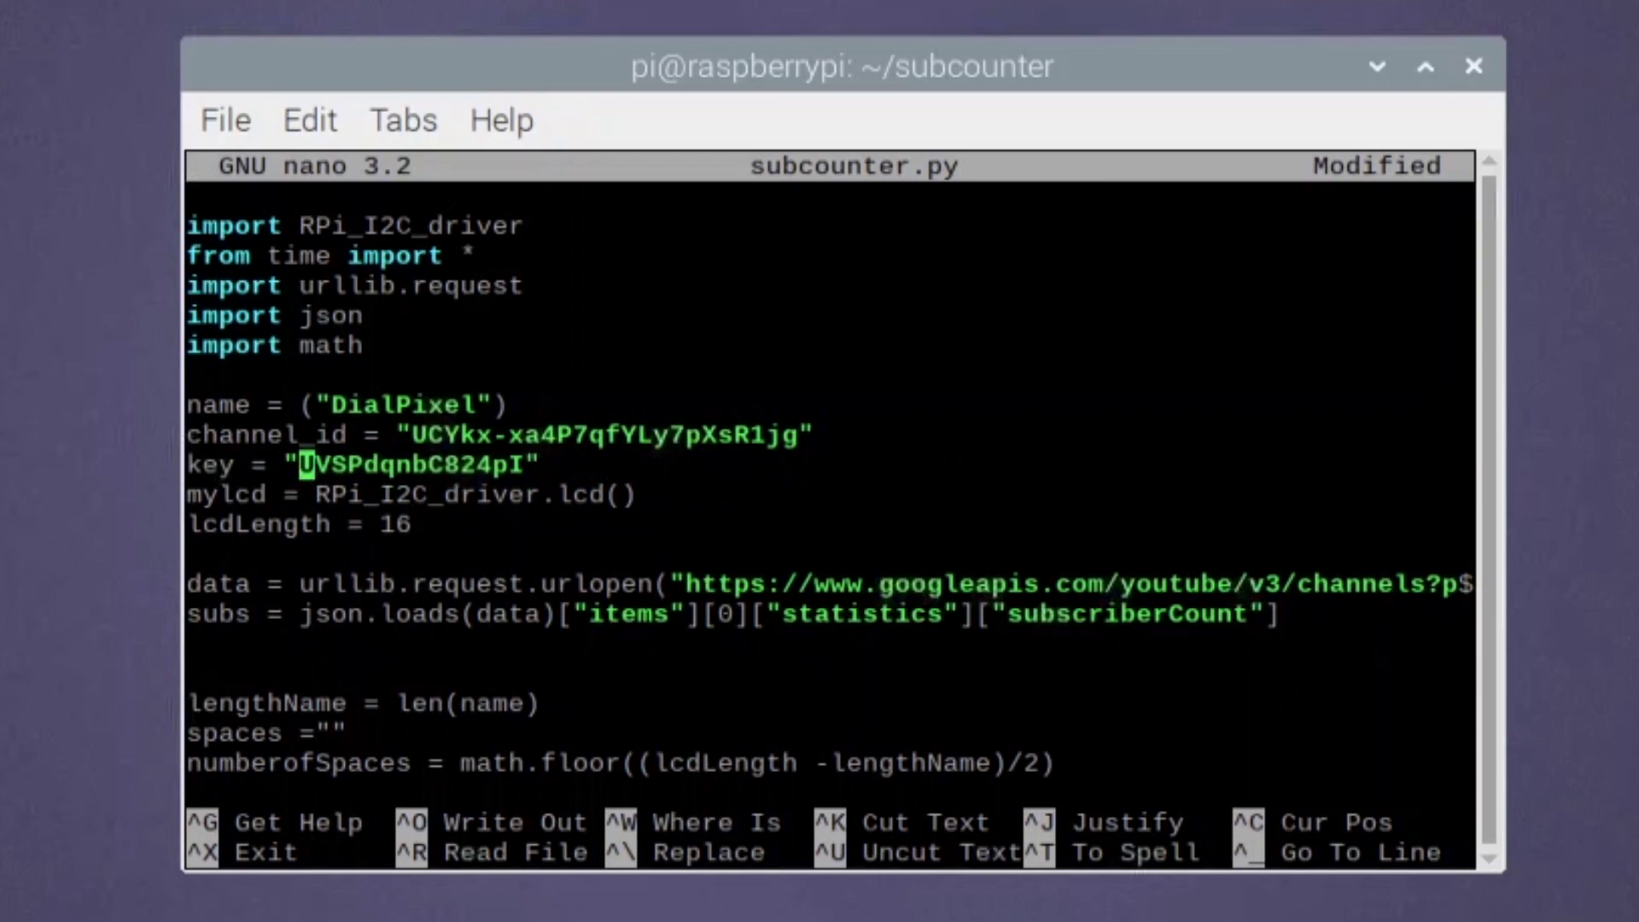
{"action": "right_click", "coordinate": [306, 469]}
{"action": "left_click", "coordinate": [413, 669]}
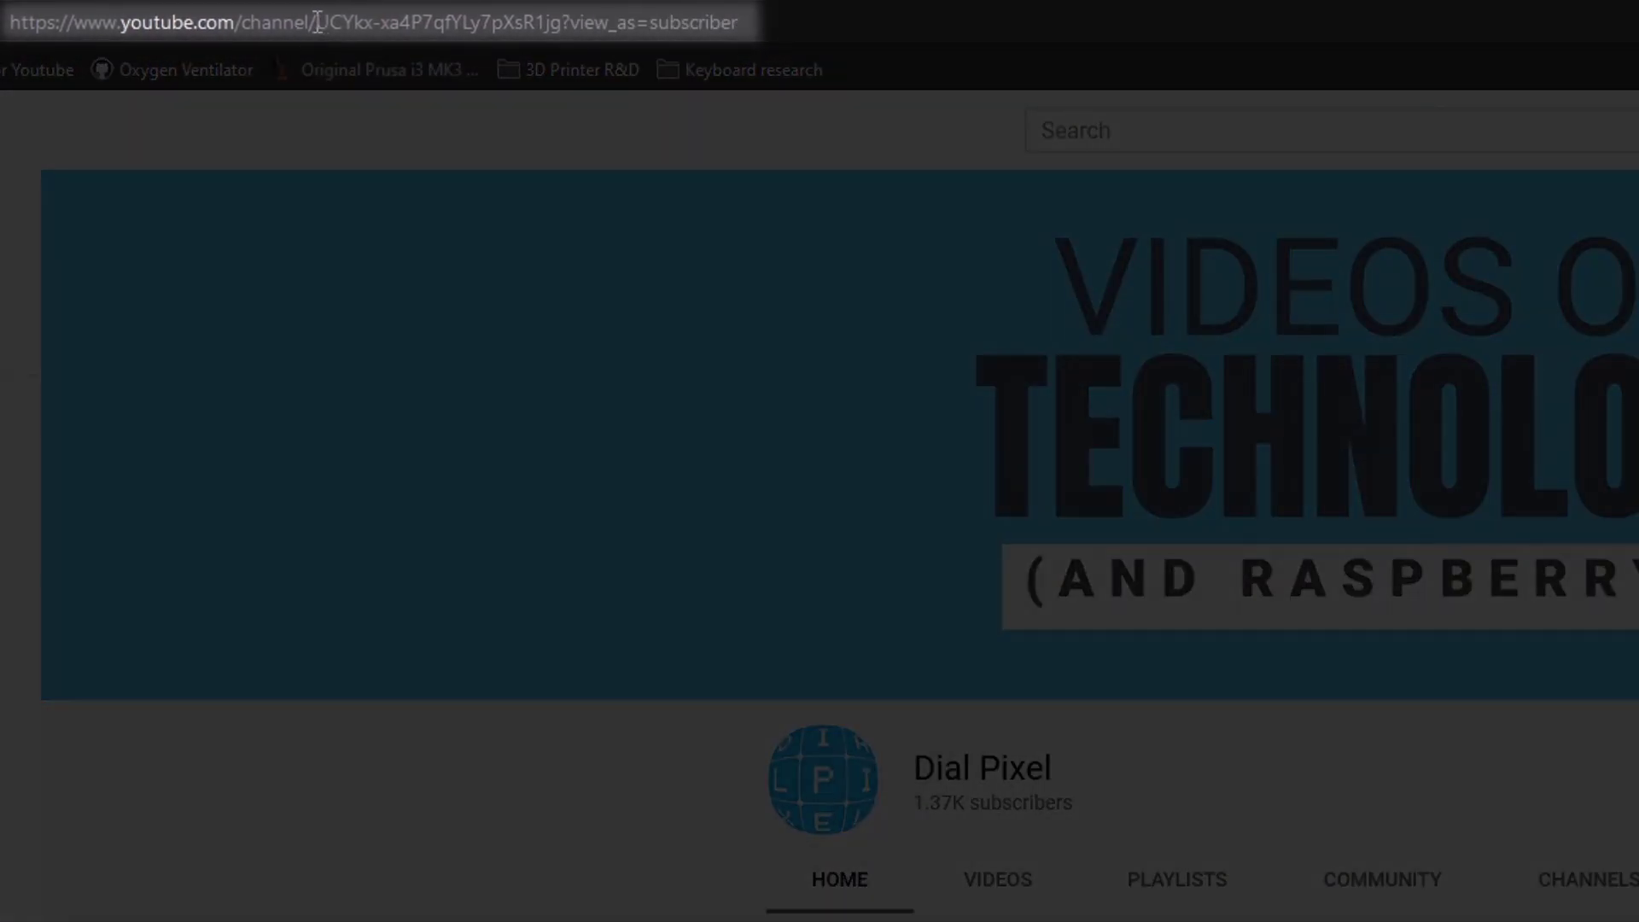
- Copy the channel ID that follows /channel/ in the YouTube page address
{"action": "left_click_drag", "start_coordinate": [317, 22], "coordinate": [565, 35]}
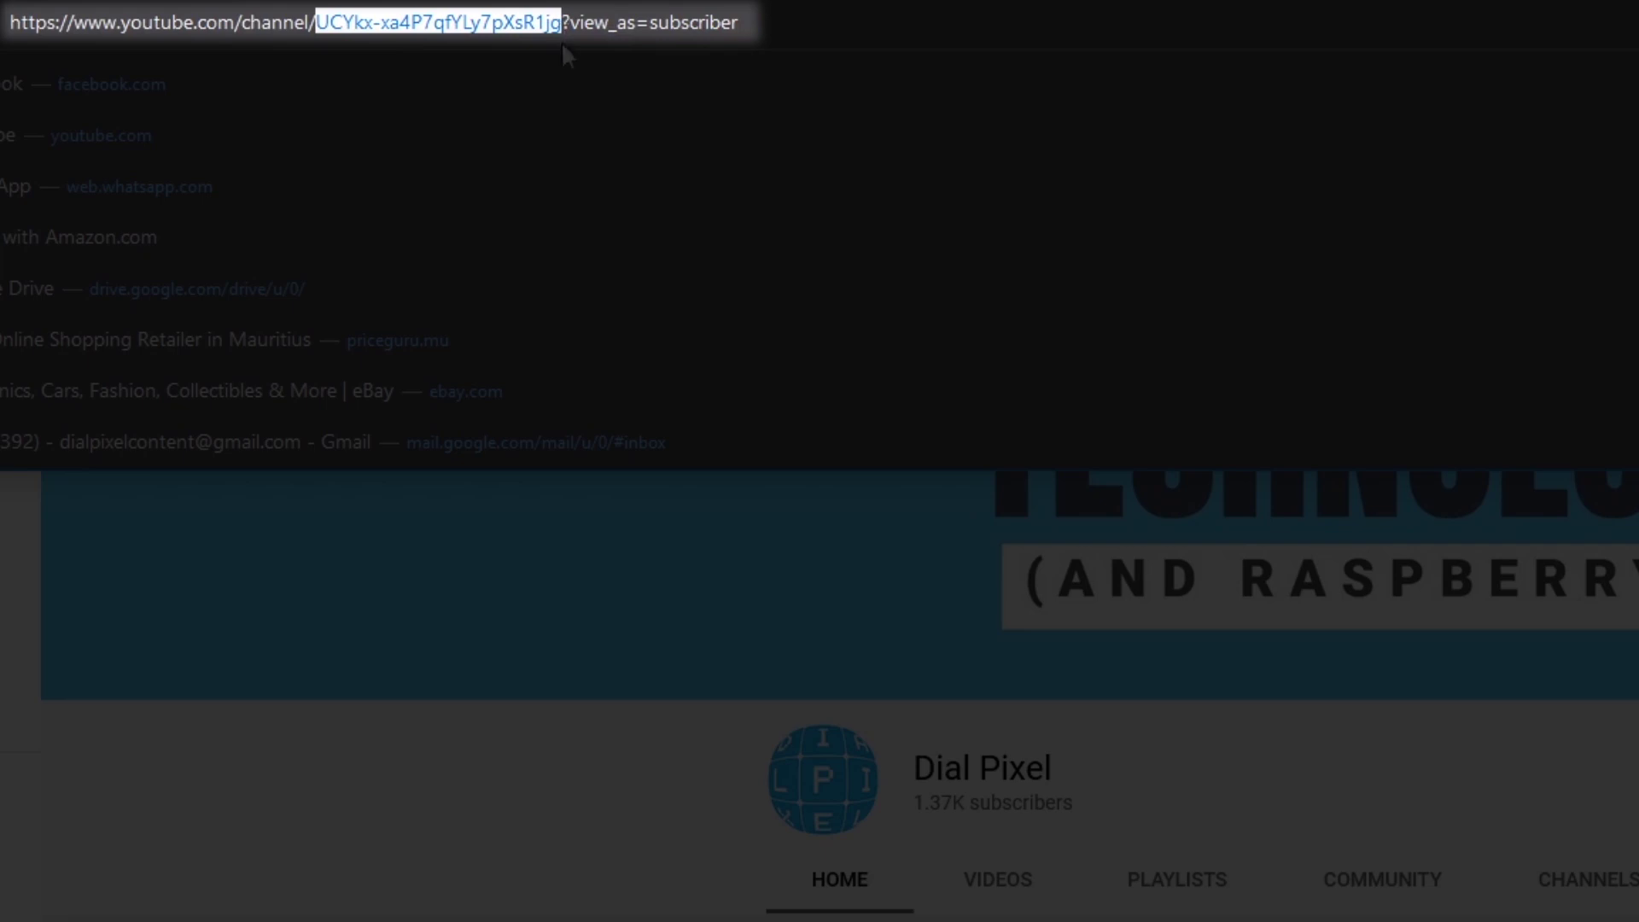
{"action": "key", "text": "ctrl+c"}
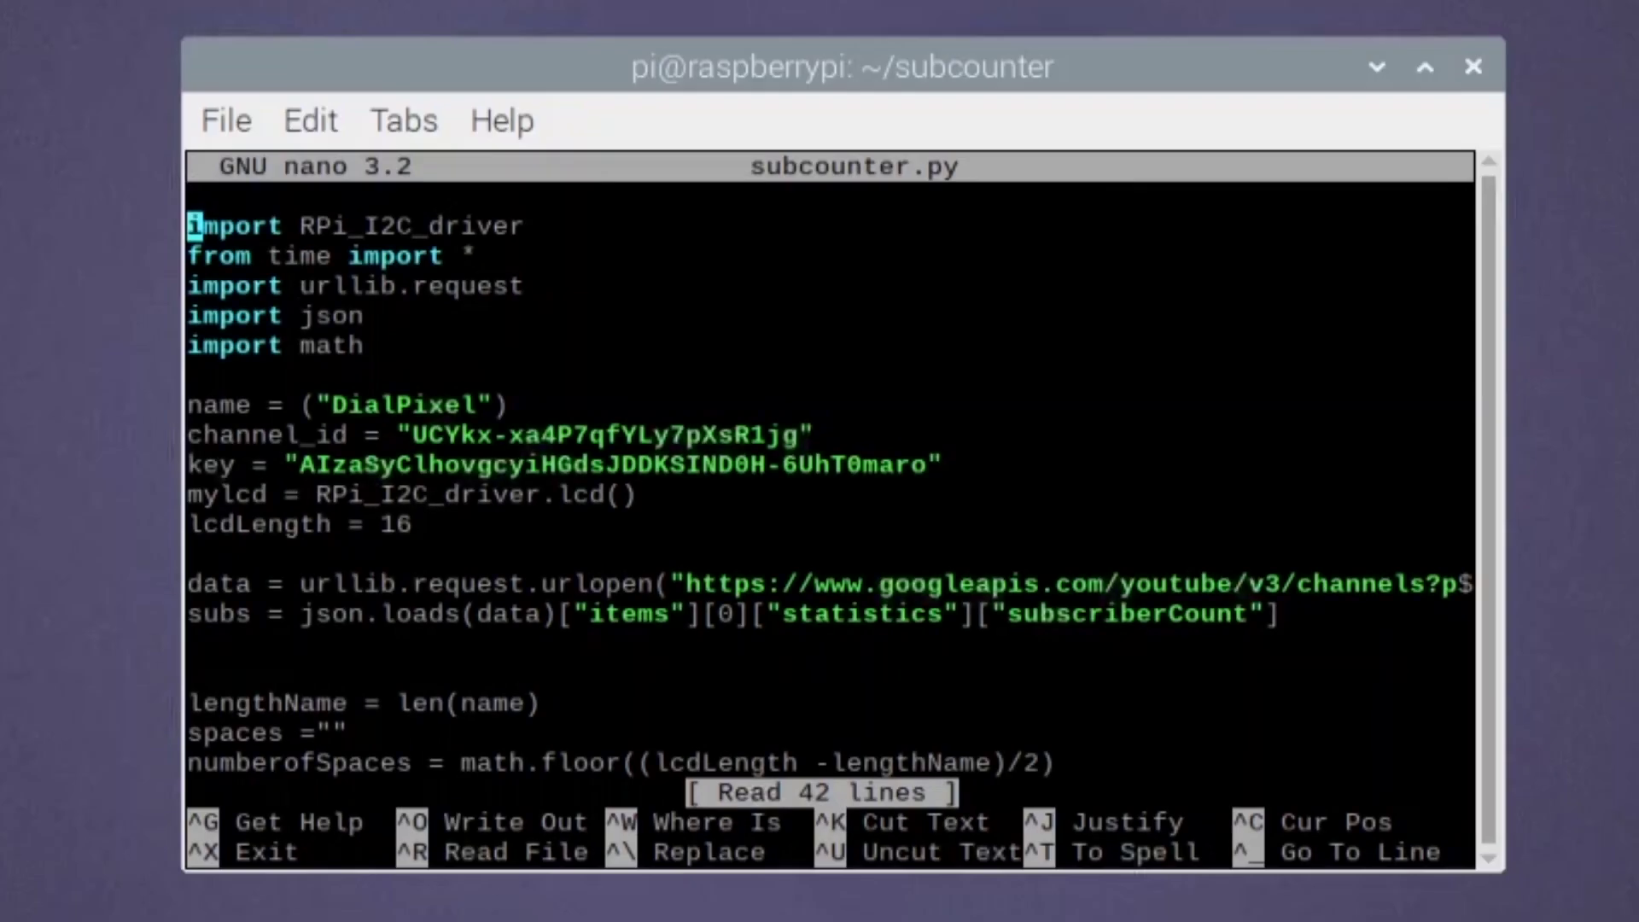
- Replace the old channel_id value in subcounter.py with the copied channel ID
{"action": "key", "text": "Down"}
{"action": "key", "text": "Down"}
{"action": "key", "text": "Down"}
{"action": "key", "text": "Down"}
{"action": "key", "text": "Down"}
{"action": "key", "text": "Down"}
{"action": "key", "text": "Down"}
{"action": "key", "text": "Right"}
{"action": "key", "text": "Right"}
{"action": "key", "text": "Right"}
{"action": "key", "text": "Right"}
{"action": "key", "text": "Right"}
{"action": "key", "text": "Right"}
{"action": "key", "text": "Right"}
{"action": "key", "text": "Right"}
{"action": "key", "text": "Right"}
{"action": "key", "text": "Right"}
{"action": "key", "text": "Right"}
{"action": "key", "text": "Right"}
{"action": "key", "text": "Right"}
{"action": "key", "text": "Right"}
{"action": "key", "text": "Delete"}
{"action": "key", "text": "Delete"}
{"action": "key", "text": "Delete"}
{"action": "key", "text": "Delete"}
{"action": "key", "text": "Delete"}
{"action": "key", "text": "Delete"}
{"action": "key", "text": "Delete"}
{"action": "key", "text": "Delete"}
{"action": "key", "text": "Delete"}
{"action": "key", "text": "Delete"}
{"action": "key", "text": "Delete"}
{"action": "key", "text": "Delete"}
{"action": "key", "text": "Delete"}
{"action": "key", "text": "Delete"}
{"action": "key", "text": "Delete"}
{"action": "key", "text": "Delete"}
{"action": "key", "text": "Delete"}
{"action": "key", "text": "Delete"}
{"action": "key", "text": "Delete"}
{"action": "key", "text": "Delete"}
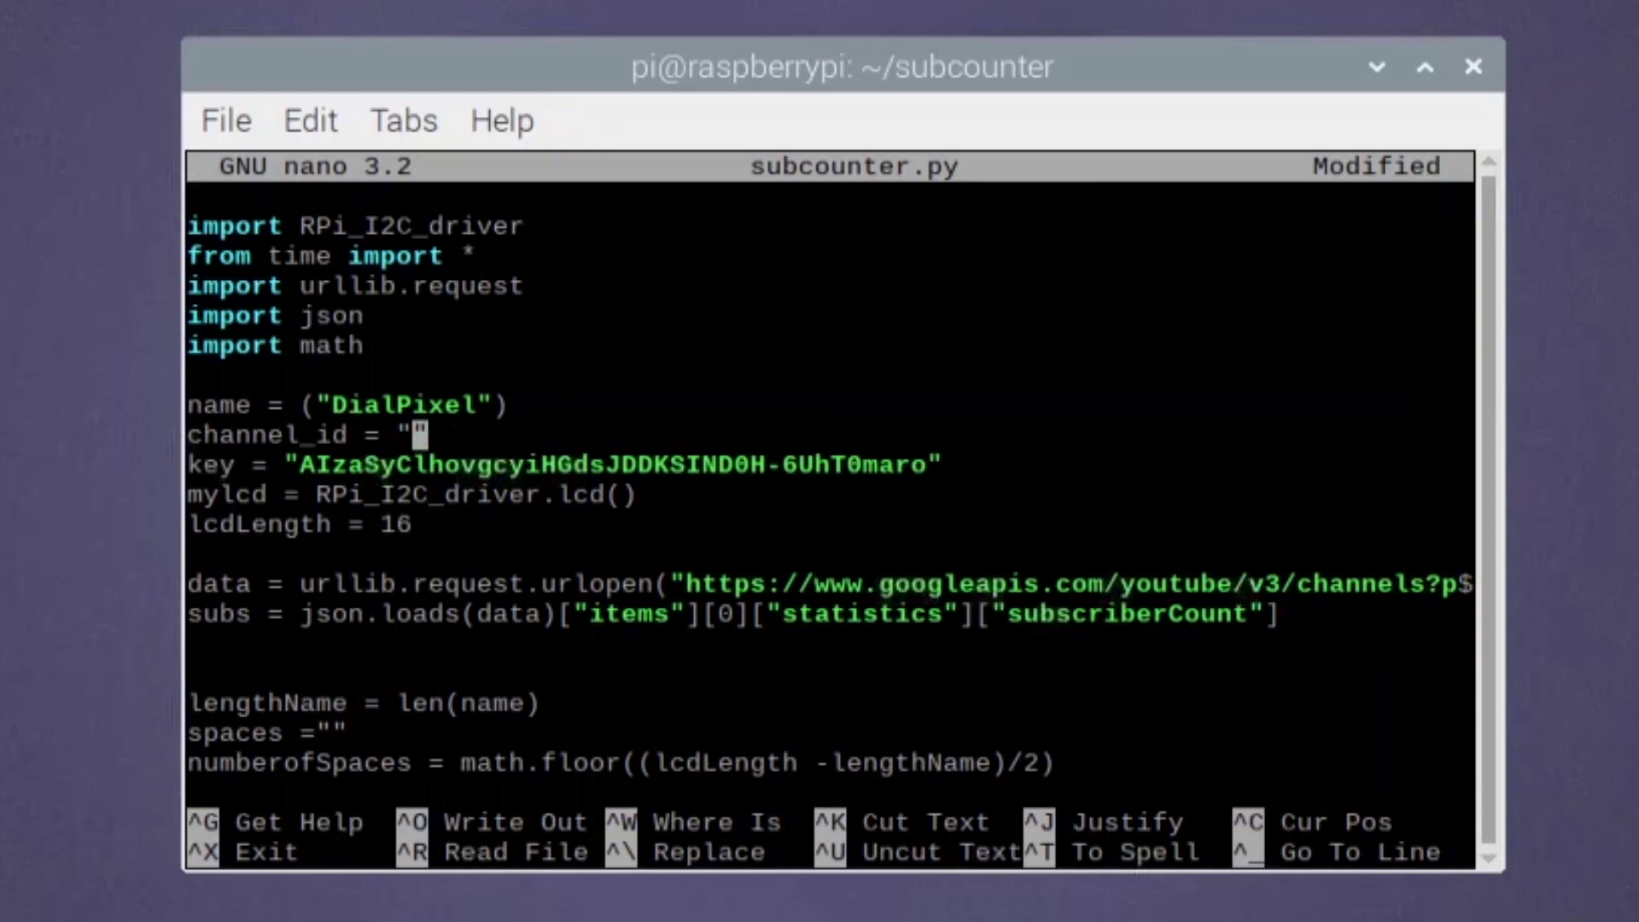
{"action": "right_click", "coordinate": [430, 435]}
{"action": "left_click", "coordinate": [520, 632]}
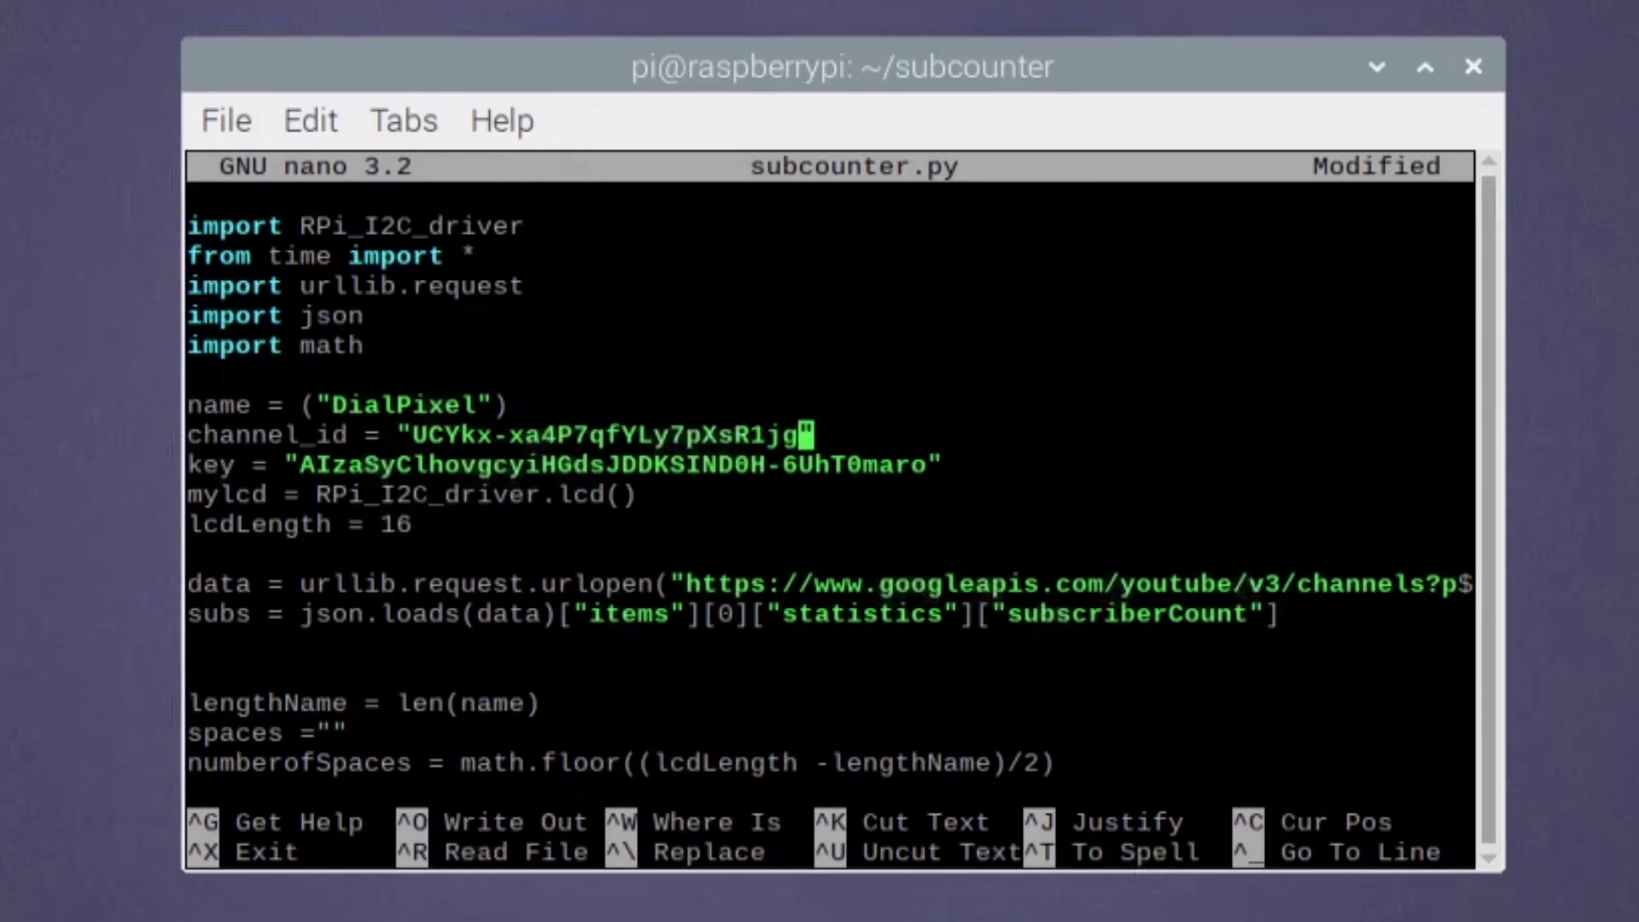
- Save the changes to subcounter.py and exit nano back to the shell
{"action": "key", "text": "Left"}
{"action": "key", "text": "Left"}
{"action": "key", "text": "Left"}
{"action": "key", "text": "Left"}
{"action": "key", "text": "Left"}
{"action": "key", "text": "Left"}
{"action": "key", "text": "Left"}
{"action": "key", "text": "Left"}
{"action": "key", "text": "Left"}
{"action": "key", "text": "Left"}
{"action": "key", "text": "Left"}
{"action": "key", "text": "Left"}
{"action": "key", "text": "Left"}
{"action": "key", "text": "Left"}
{"action": "key", "text": "Left"}
{"action": "key", "text": "Left"}
{"action": "key", "text": "Left"}
{"action": "key", "text": "Left"}
{"action": "key", "text": "Left"}
{"action": "key", "text": "Left"}
{"action": "key", "text": "Up"}
{"action": "key", "text": "Right"}
{"action": "key", "text": "Right"}
{"action": "key", "text": "Right"}
{"action": "key", "text": "Right"}
{"action": "key", "text": "Right"}
{"action": "key", "text": "Right"}
{"action": "key", "text": "Right"}
{"action": "key", "text": "Right"}
{"action": "key", "text": "Right"}
{"action": "key", "text": "Right"}
{"action": "key", "text": "Right"}
{"action": "key", "text": "Right"}
{"action": "key", "text": "Right"}
{"action": "key", "text": "Right"}
{"action": "key", "text": "Right"}
{"action": "key", "text": "Right"}
{"action": "key", "text": "Right"}
{"action": "key", "text": "Right"}
{"action": "key", "text": "ctrl+x"}
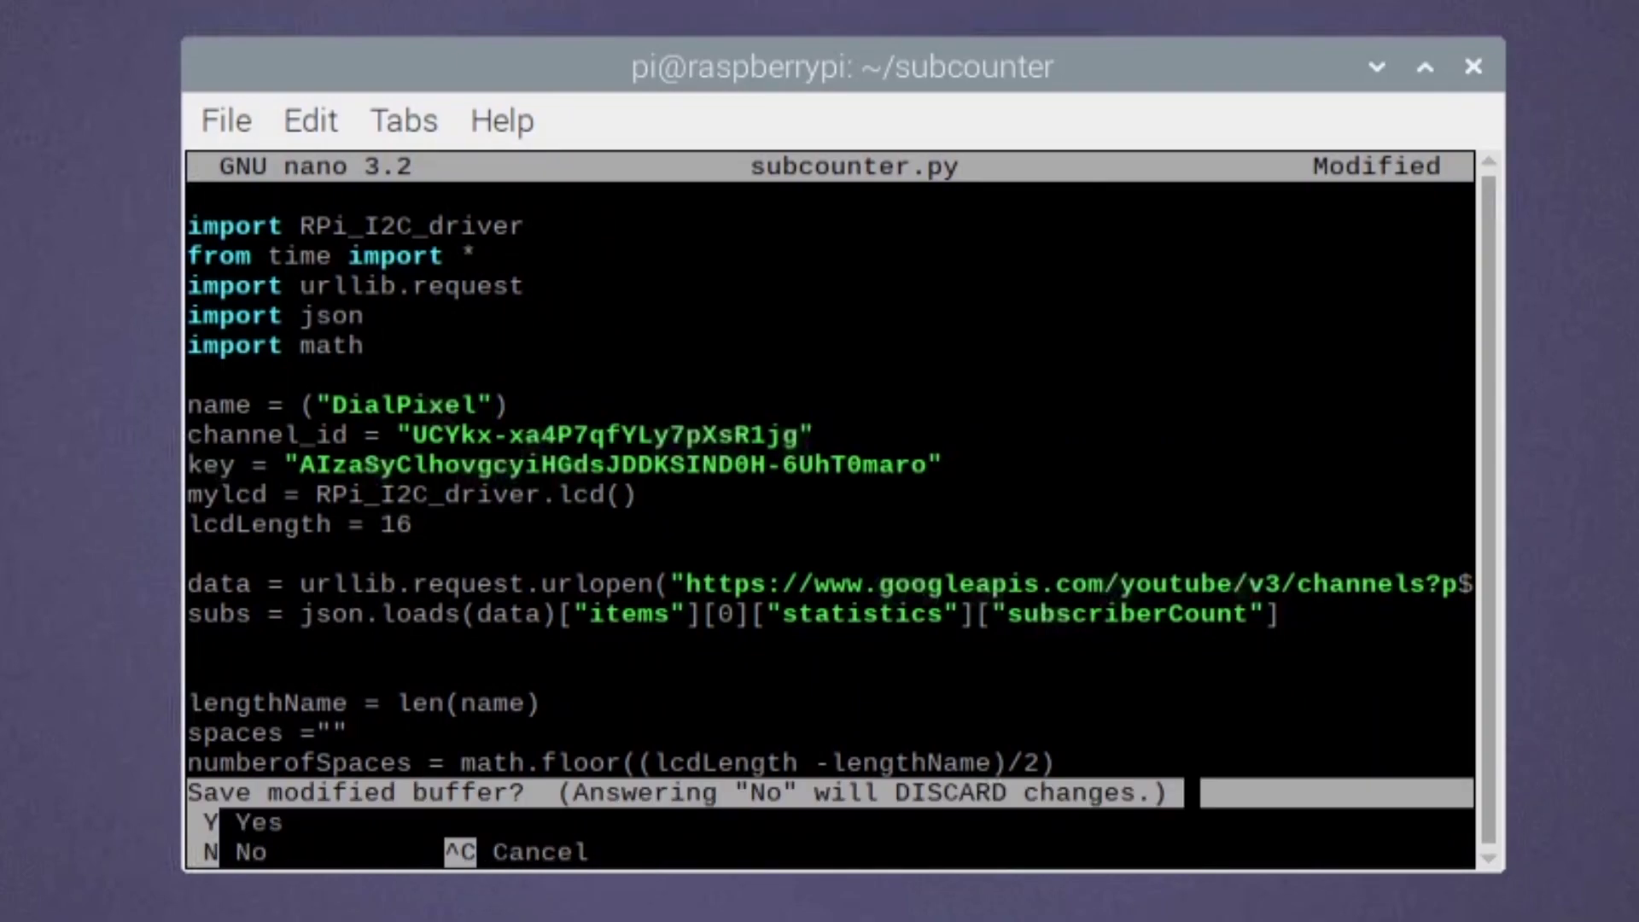
{"action": "key", "text": "y"}
{"action": "key", "text": "Return"}
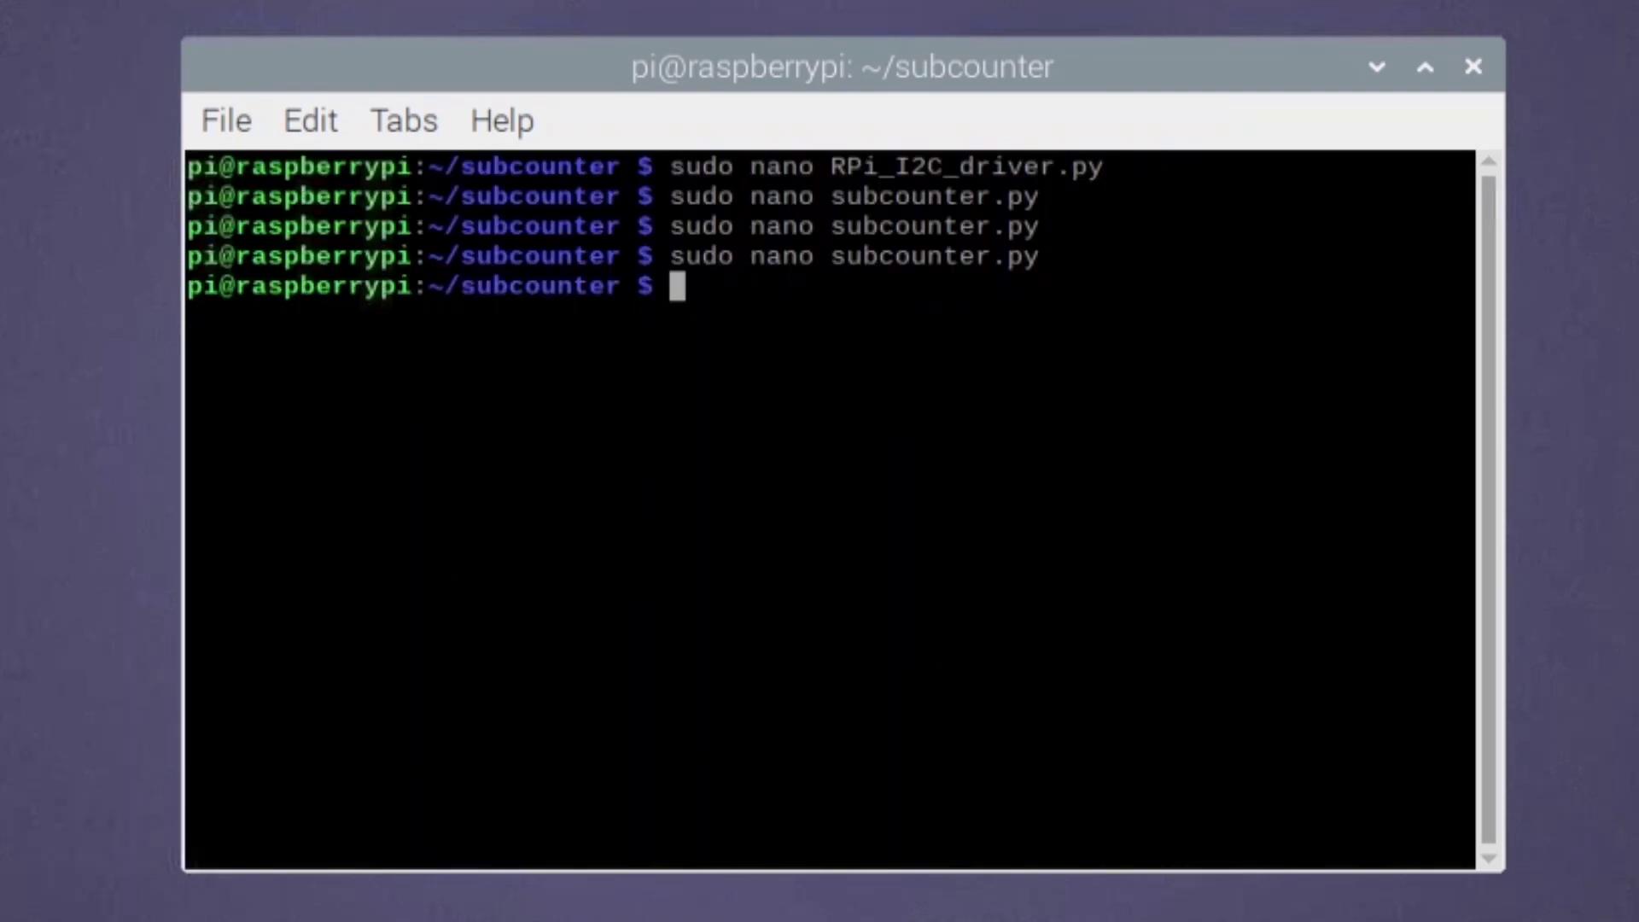
- Enter 'sudo python3 /home/pi/subcounter/subcounter.py' at the ~/subcounter prompt
{"action": "type", "text": "sudo python"}
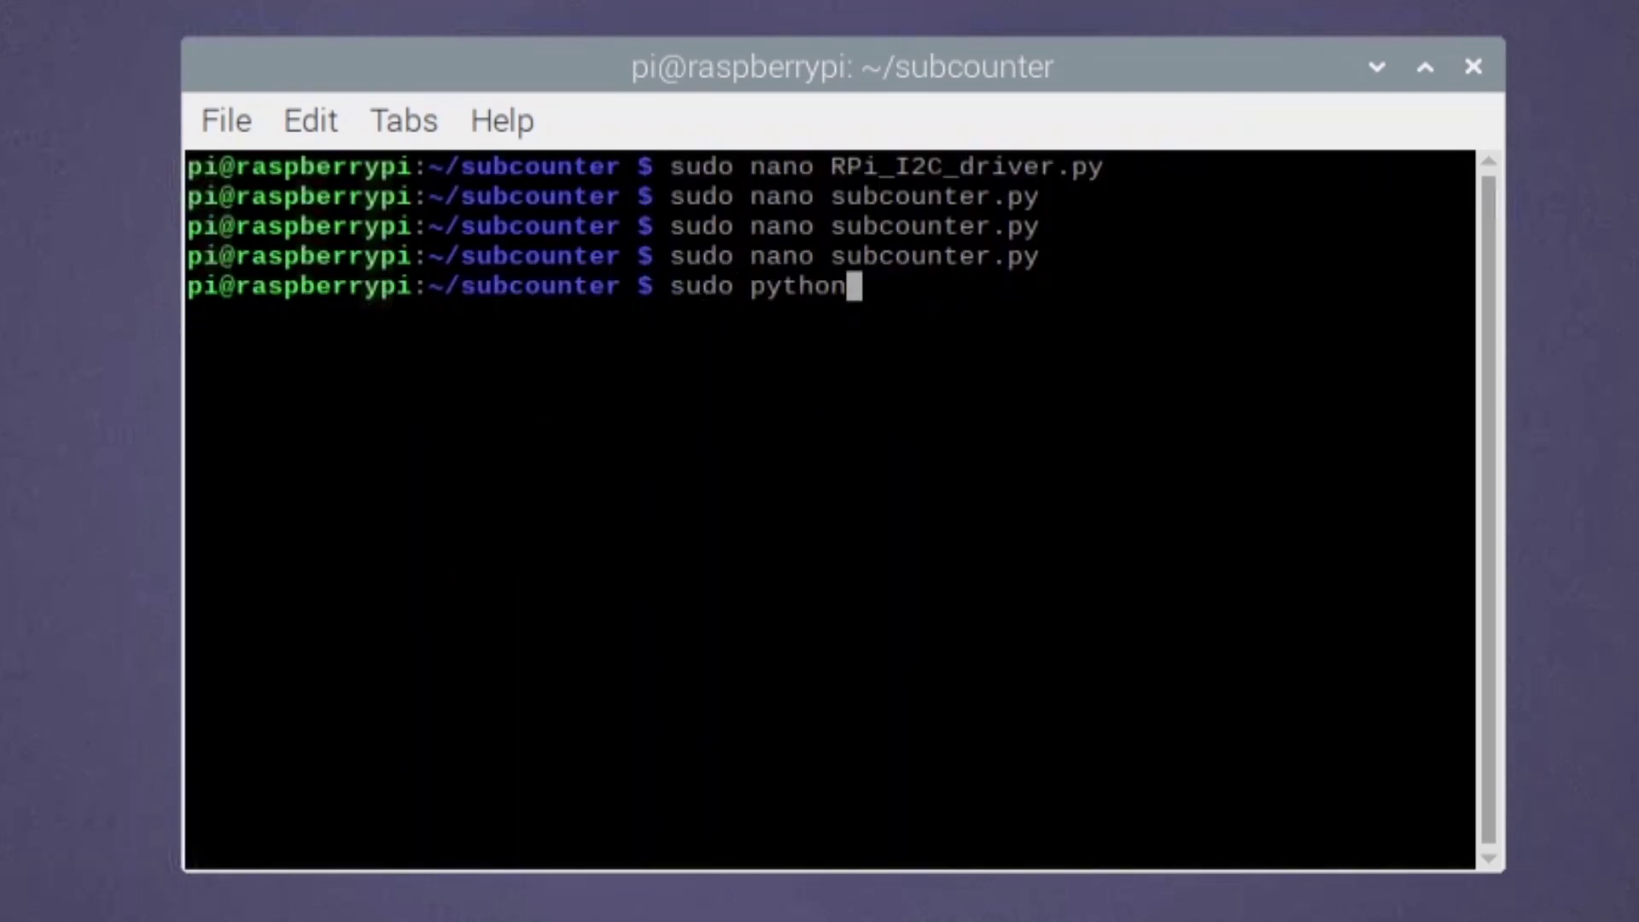
{"action": "type", "text": "3 /home/"}
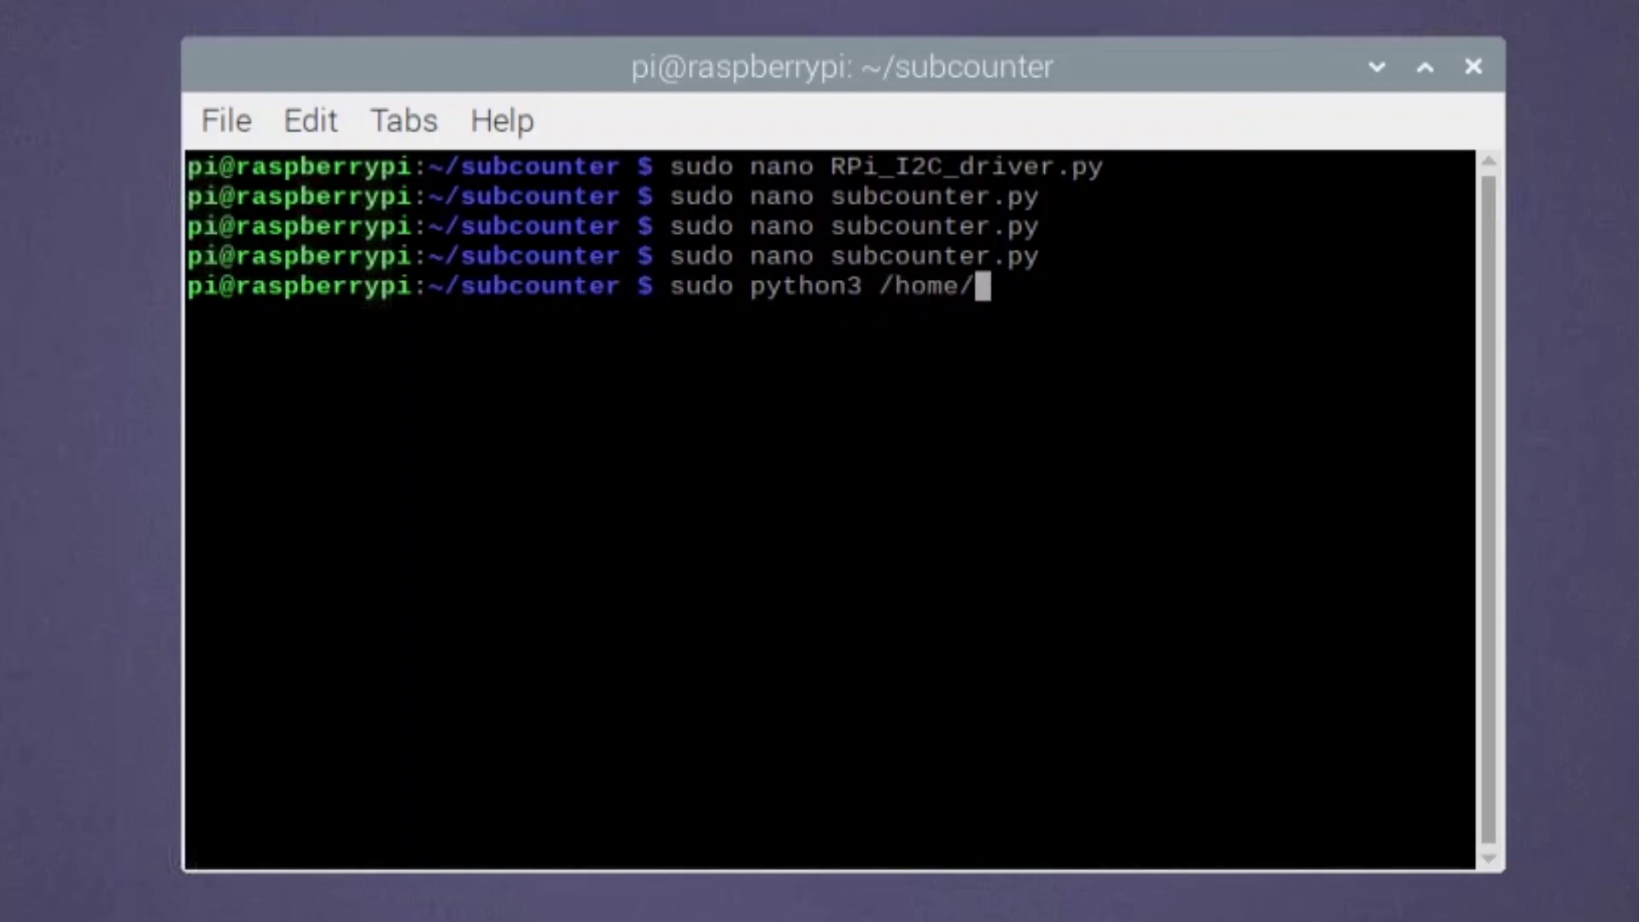
{"action": "type", "text": "pi/subcounter/subcounter"}
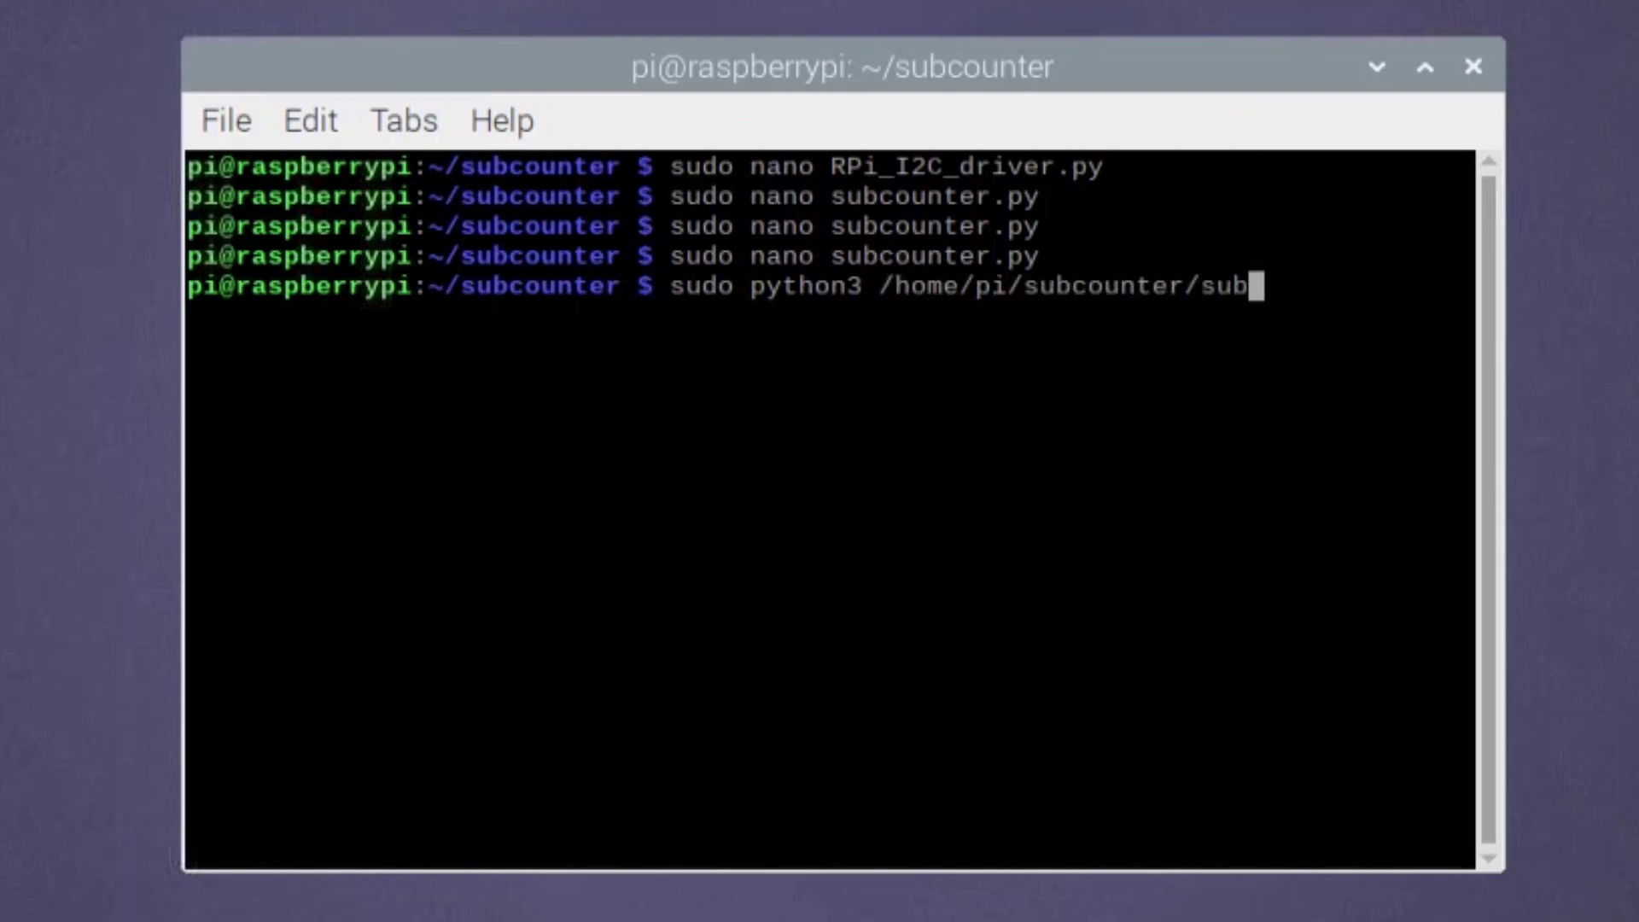
{"action": "type", "text": ".py"}
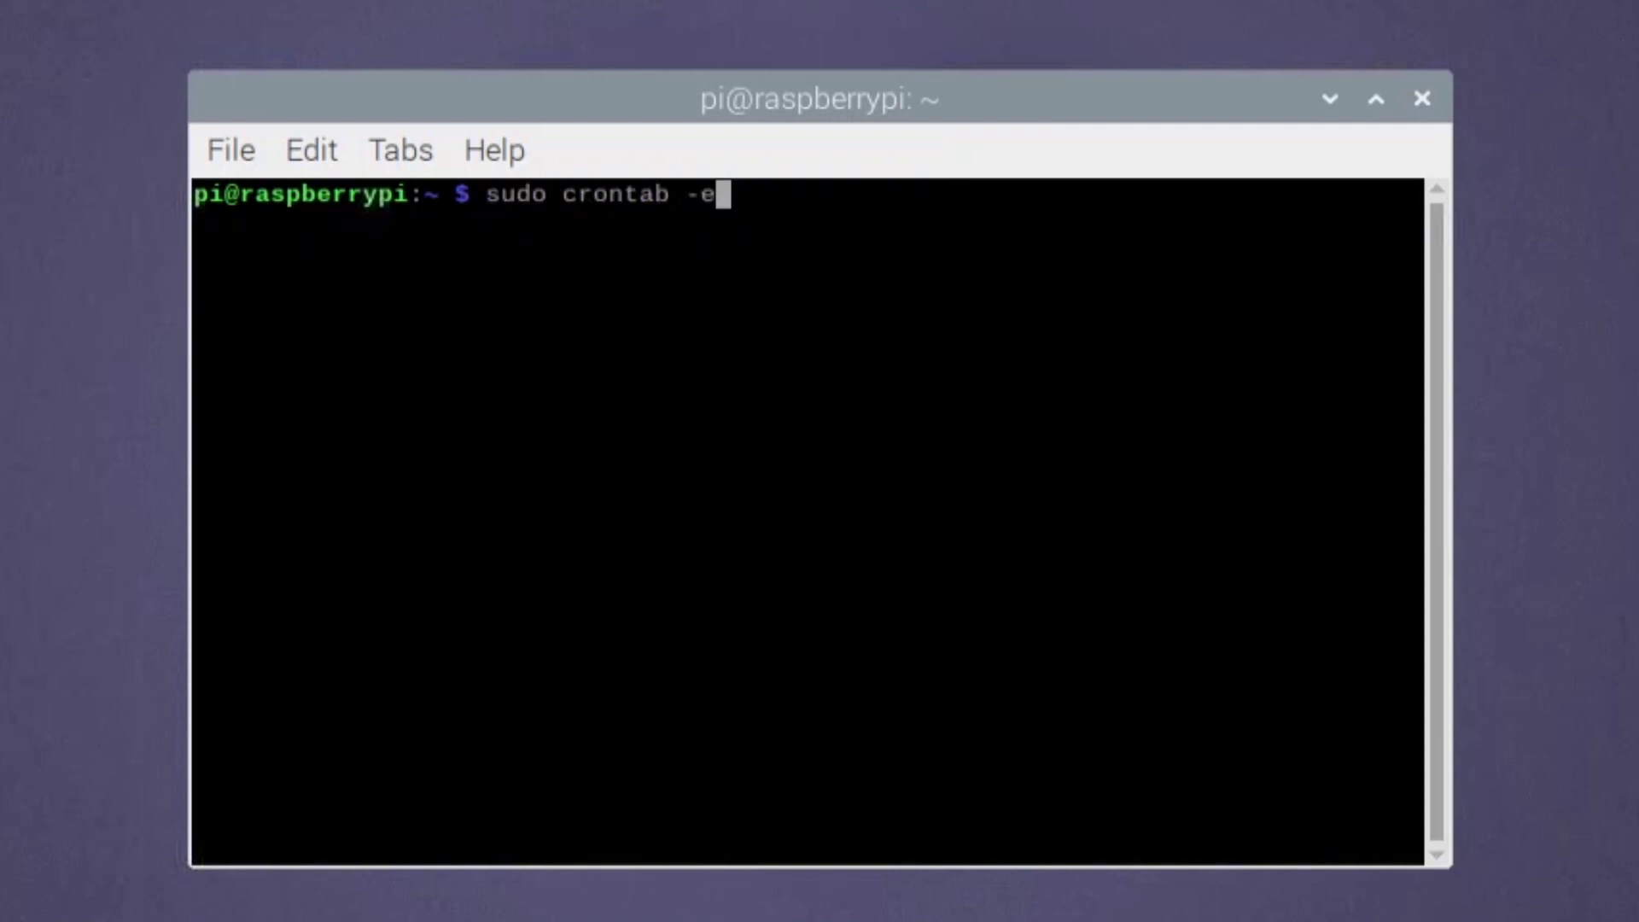
- In the root crontab, complete the hello.py job schedule to '* * * * *' and save
{"action": "key", "text": "Return"}
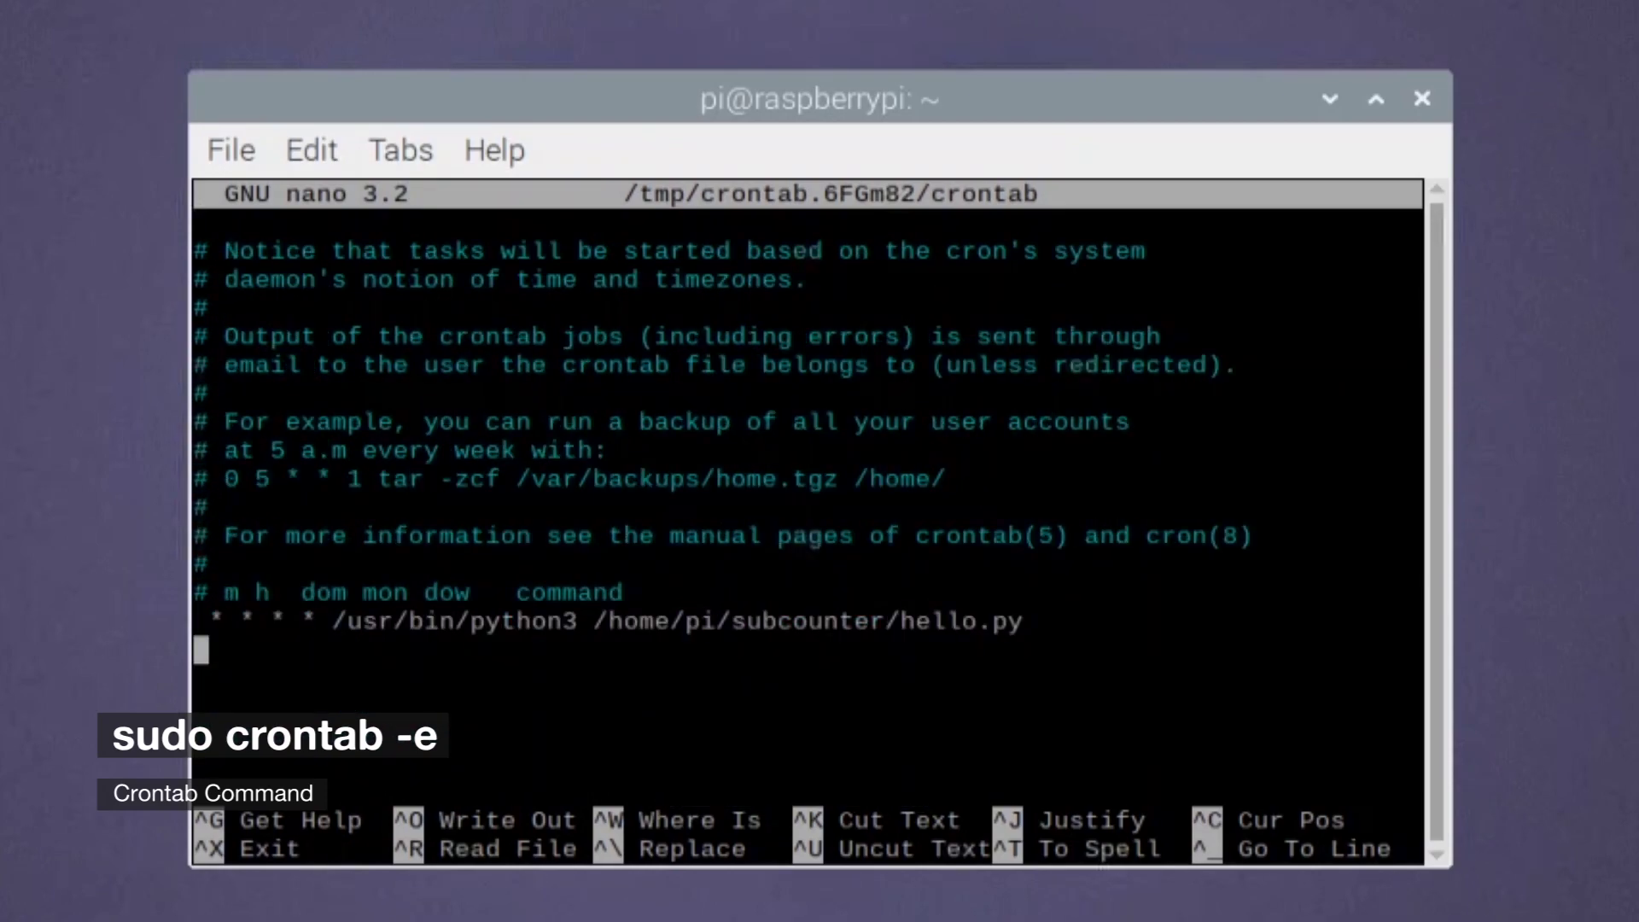
{"action": "key", "text": "Up"}
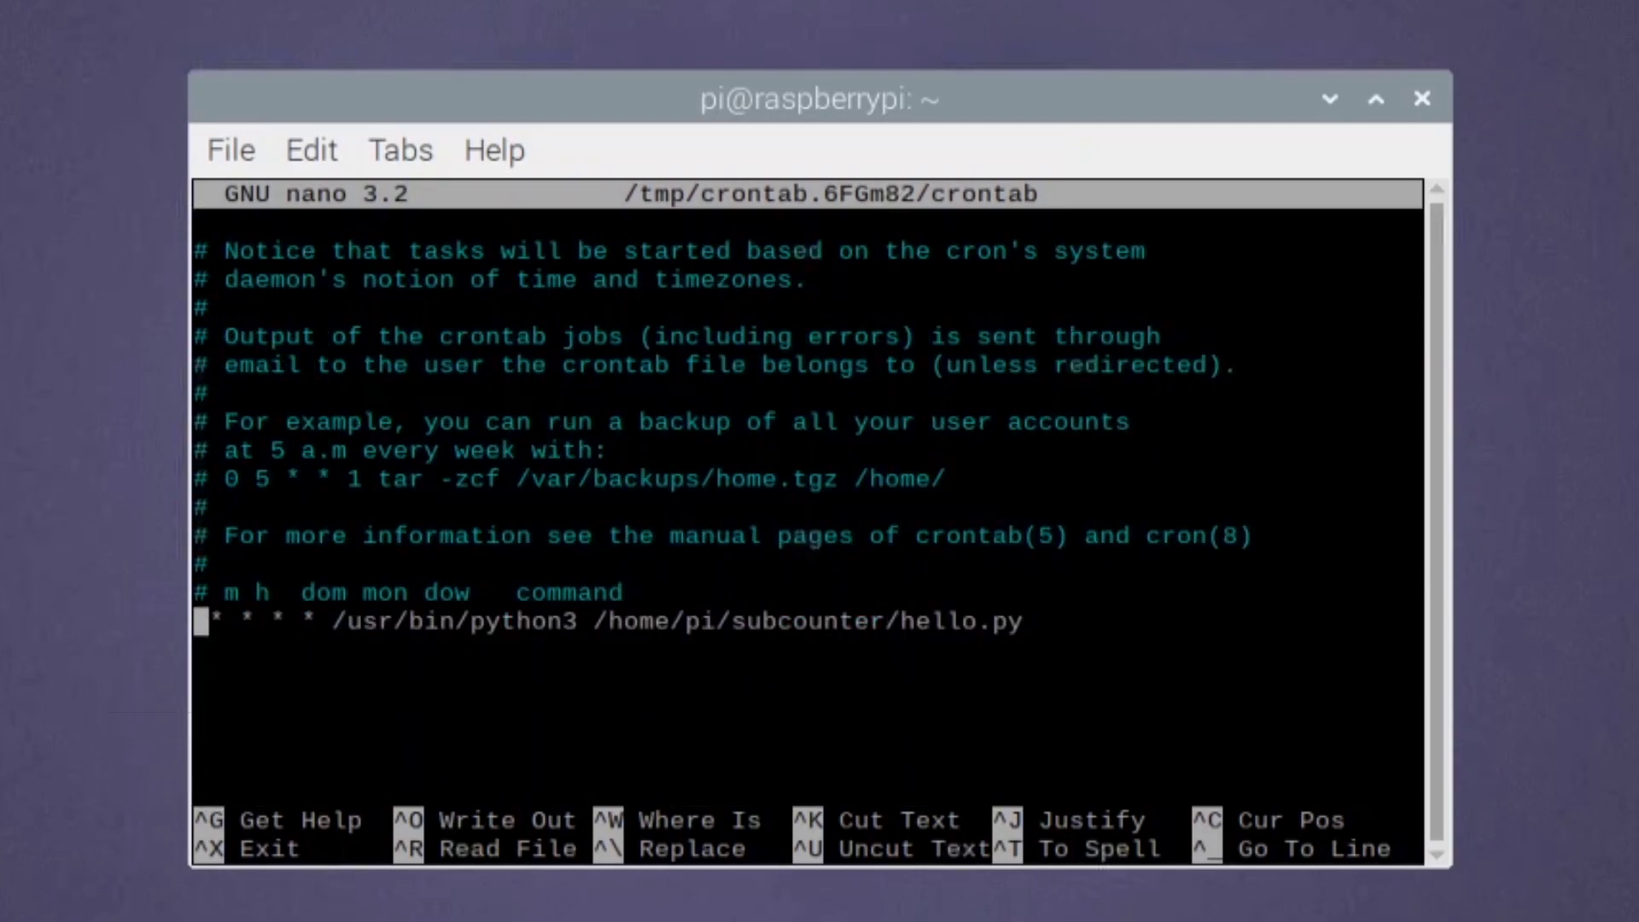
{"action": "type", "text": "*"}
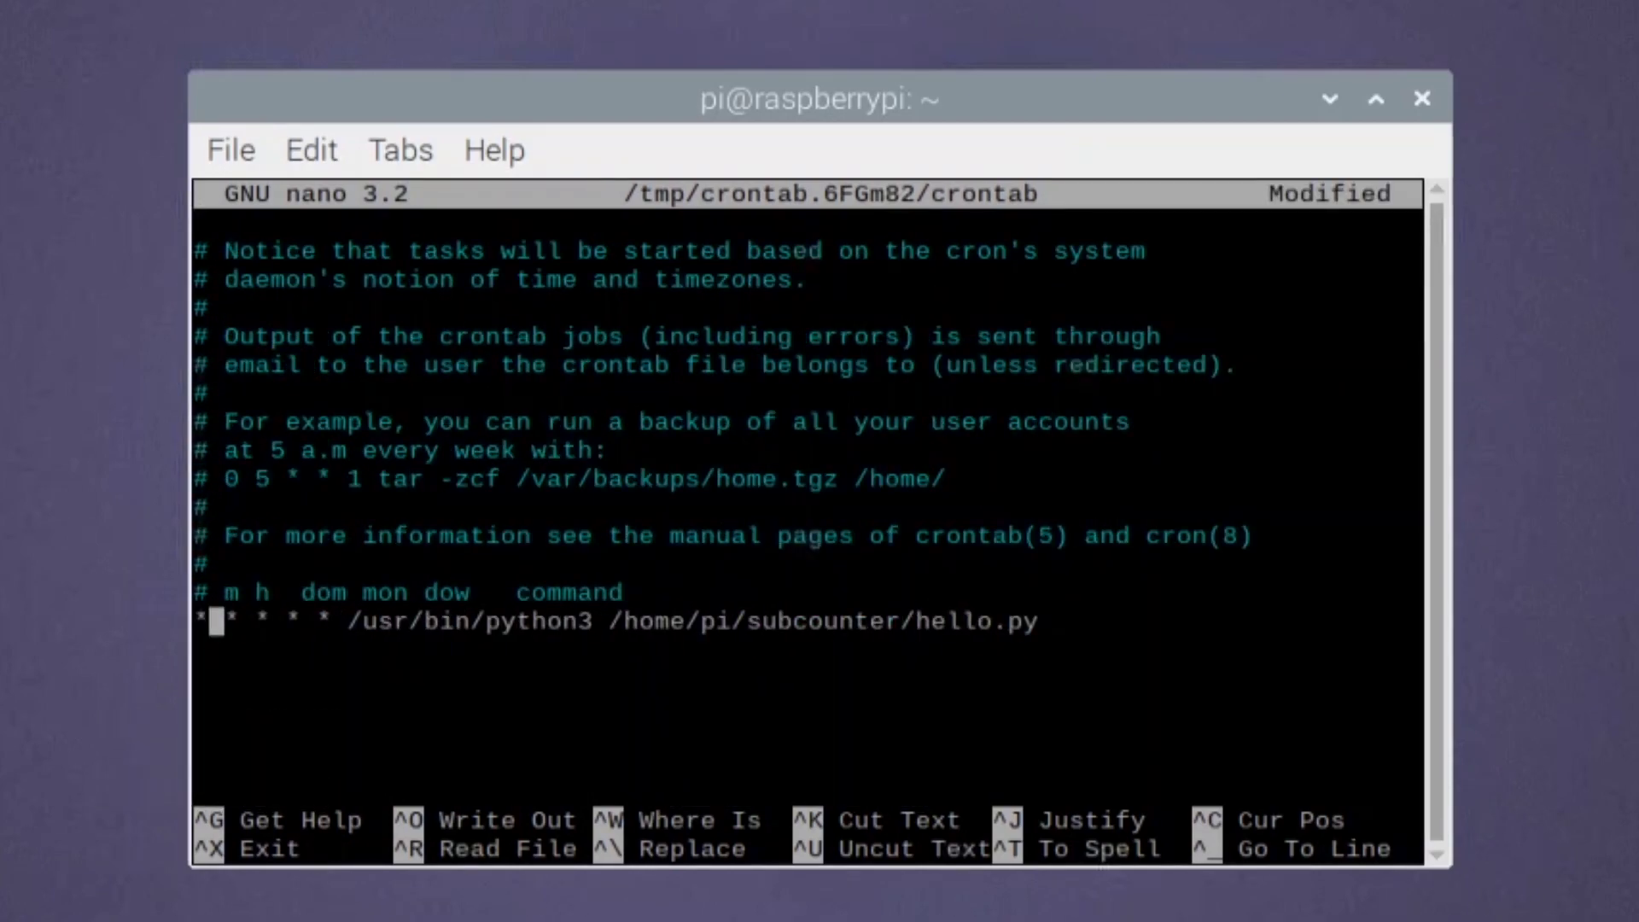
{"action": "key", "text": "Right"}
{"action": "key", "text": "Right"}
{"action": "key", "text": "Right"}
{"action": "key", "text": "Right"}
{"action": "key", "text": "Right"}
{"action": "key", "text": "Right"}
{"action": "key", "text": "Right"}
{"action": "key", "text": "Right"}
{"action": "key", "text": "Right"}
{"action": "key", "text": "Right"}
{"action": "key", "text": "Right"}
{"action": "key", "text": "Right"}
{"action": "key", "text": "Right"}
{"action": "key", "text": "Right"}
{"action": "key", "text": "Right"}
{"action": "key", "text": "Right"}
{"action": "key", "text": "Right"}
{"action": "key", "text": "Right"}
{"action": "key", "text": "Right"}
{"action": "key", "text": "Right"}
{"action": "key", "text": "Right"}
{"action": "key", "text": "Right"}
{"action": "key", "text": "Right"}
{"action": "key", "text": "Right"}
{"action": "key", "text": "Right"}
{"action": "key", "text": "Right"}
{"action": "key", "text": "Right"}
{"action": "key", "text": "Right"}
{"action": "key", "text": "Right"}
{"action": "key", "text": "ctrl+x"}
{"action": "key", "text": "y"}
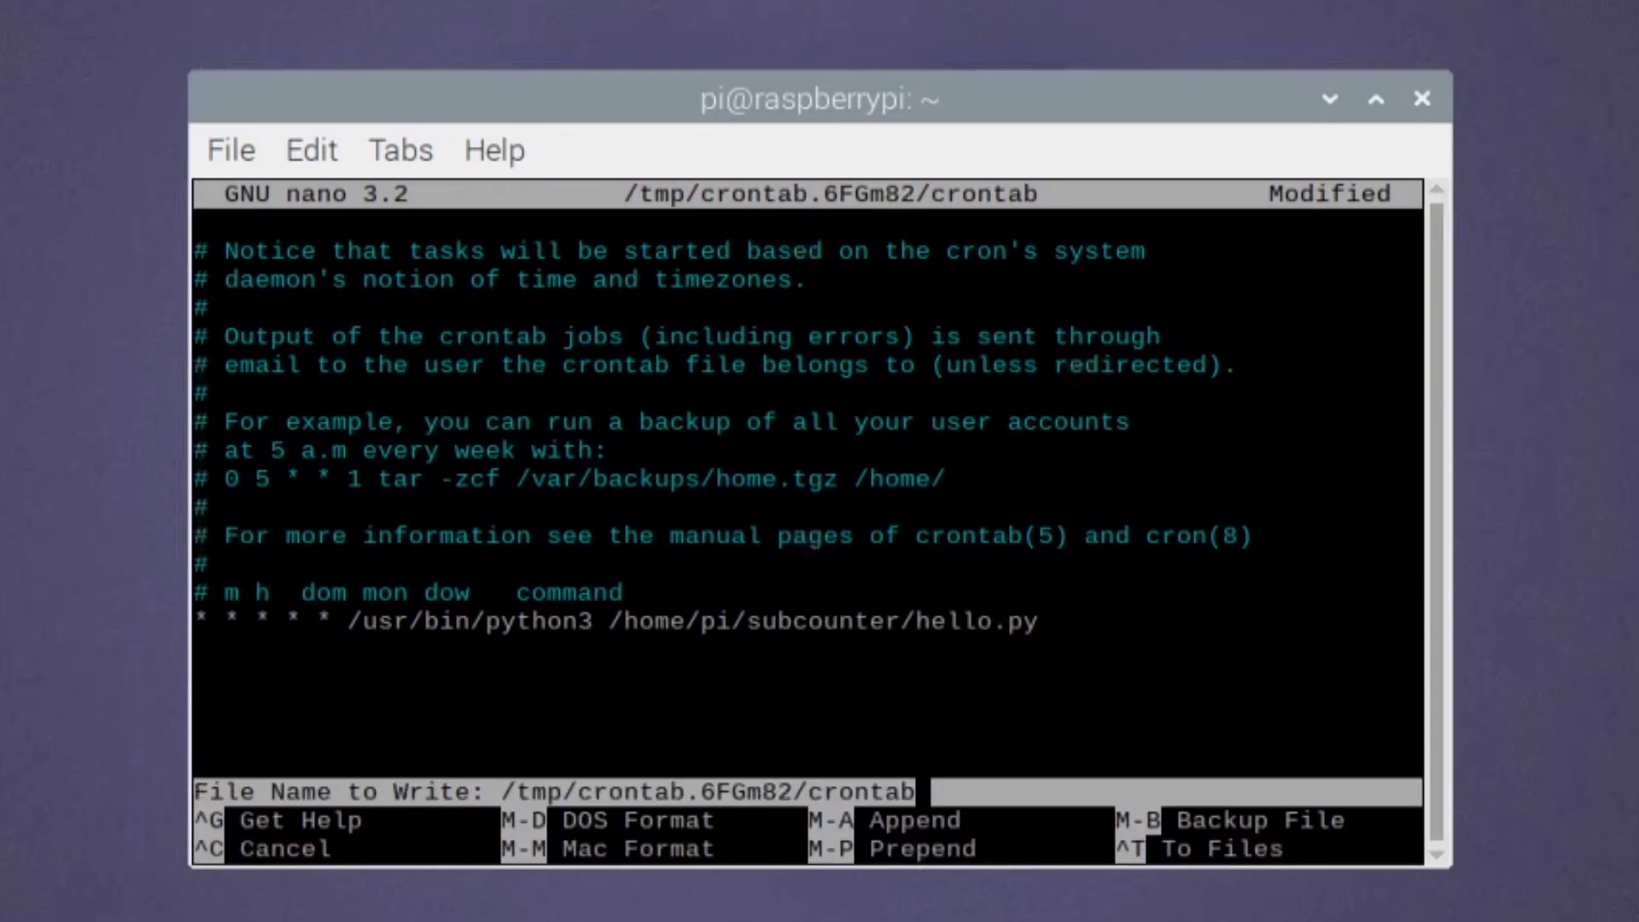